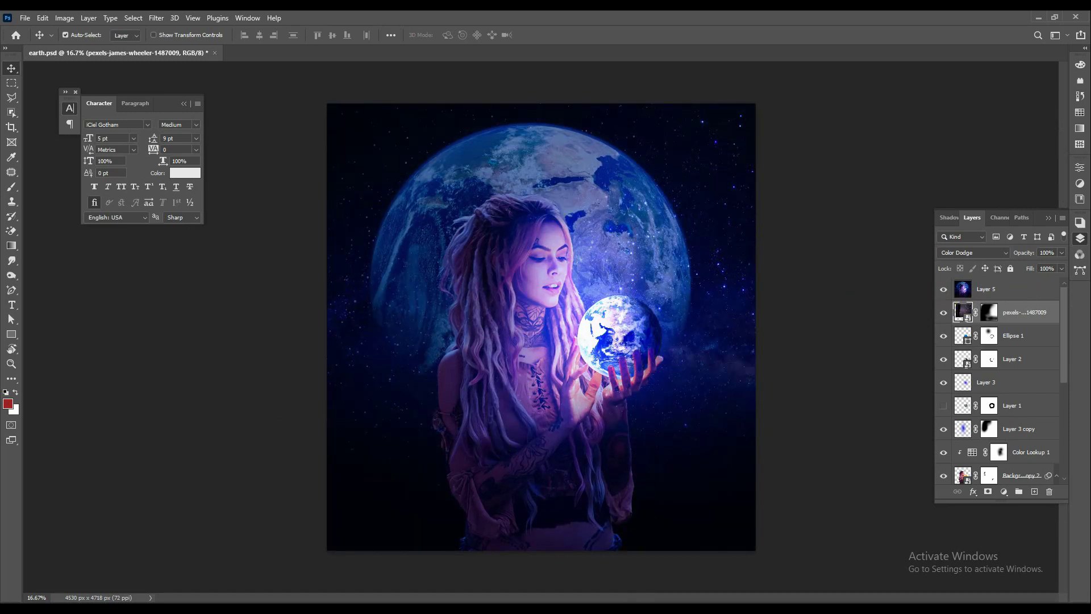
Open pexels-wellington-cunha-2479882.jpg as its own document beside earth.psd
{"action": "key", "text": "alt+Tab"}
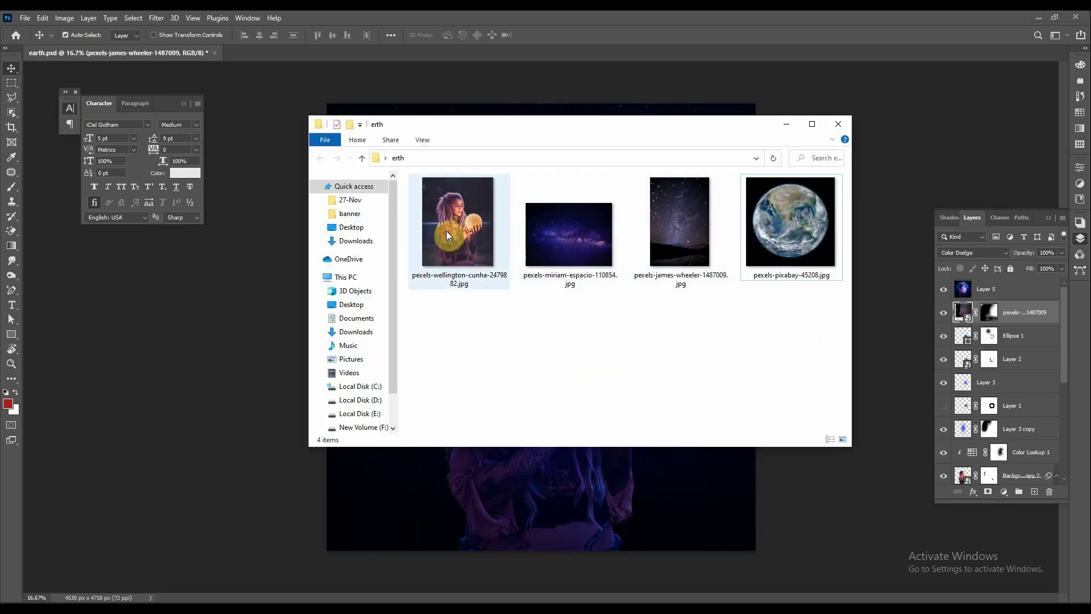
{"action": "left_click_drag", "start_coordinate": [445, 231], "coordinate": [310, 55]}
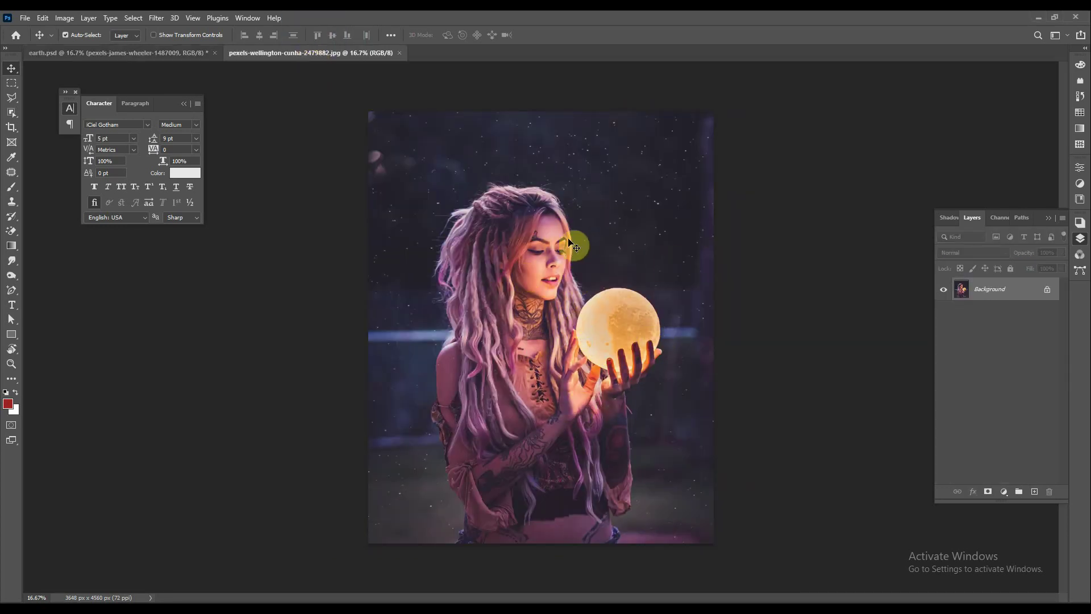
Review the earth.psd composite by toggling Layer 5, glow, Layer 2, Color Lookup and woman layers
{"action": "left_click", "coordinate": [128, 53]}
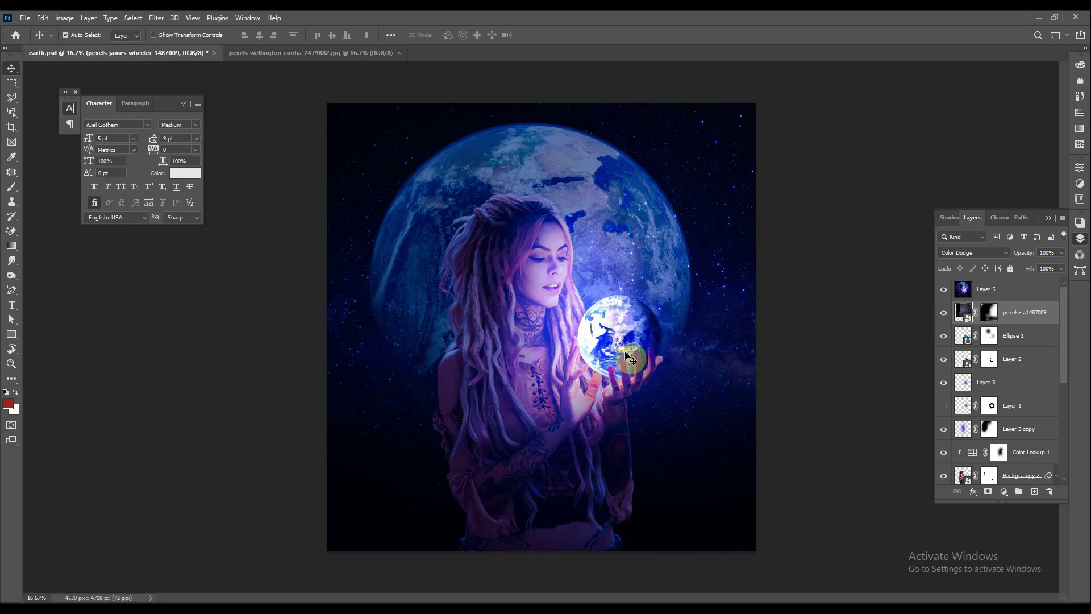
{"action": "left_click", "coordinate": [943, 290]}
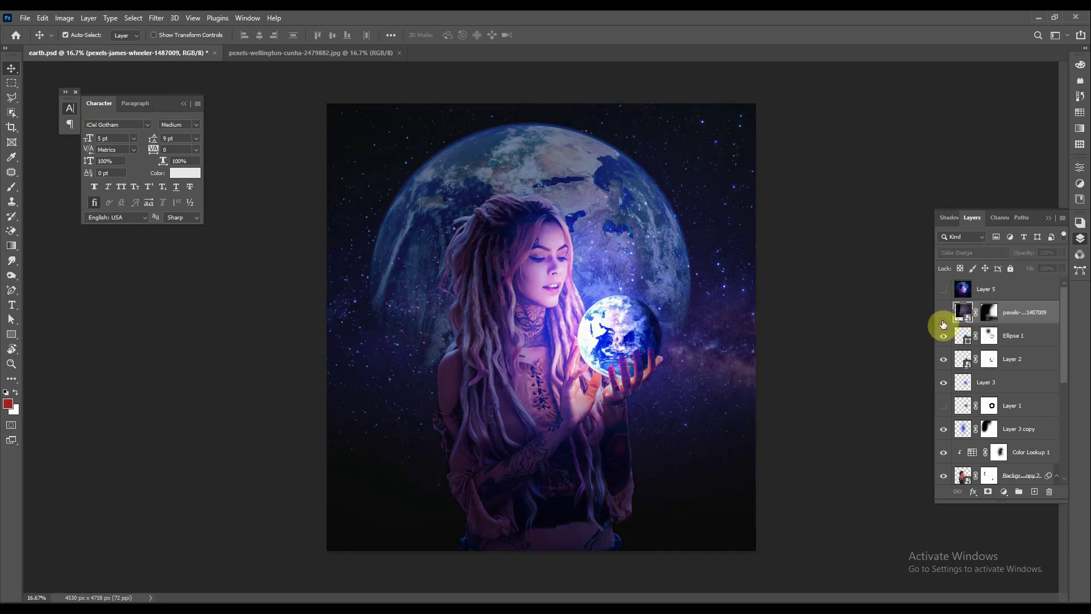
{"action": "left_click", "coordinate": [943, 320]}
{"action": "left_click", "coordinate": [943, 359]}
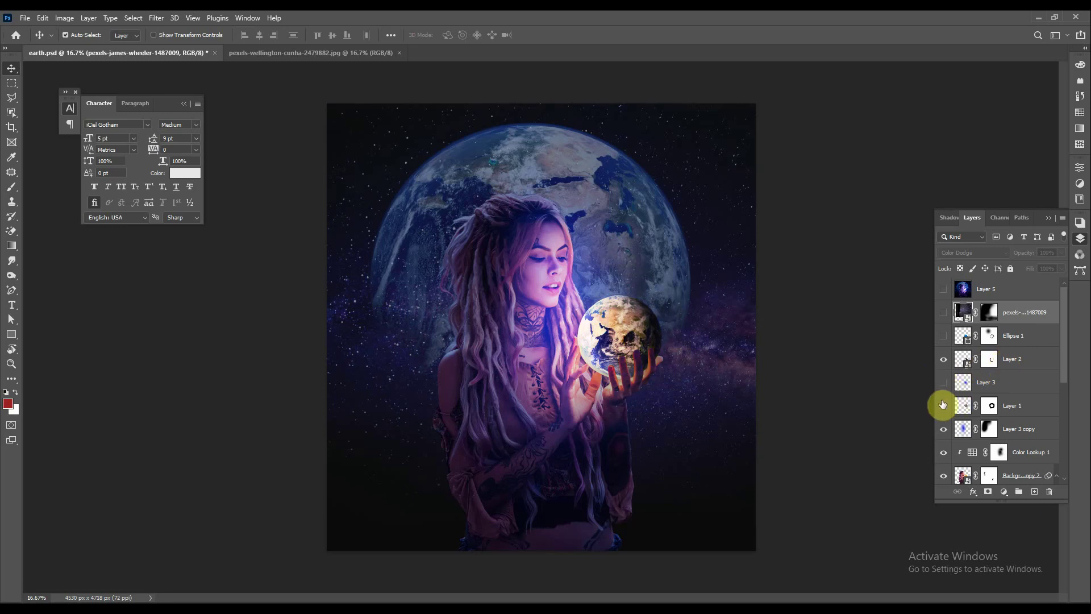
{"action": "left_click", "coordinate": [942, 427]}
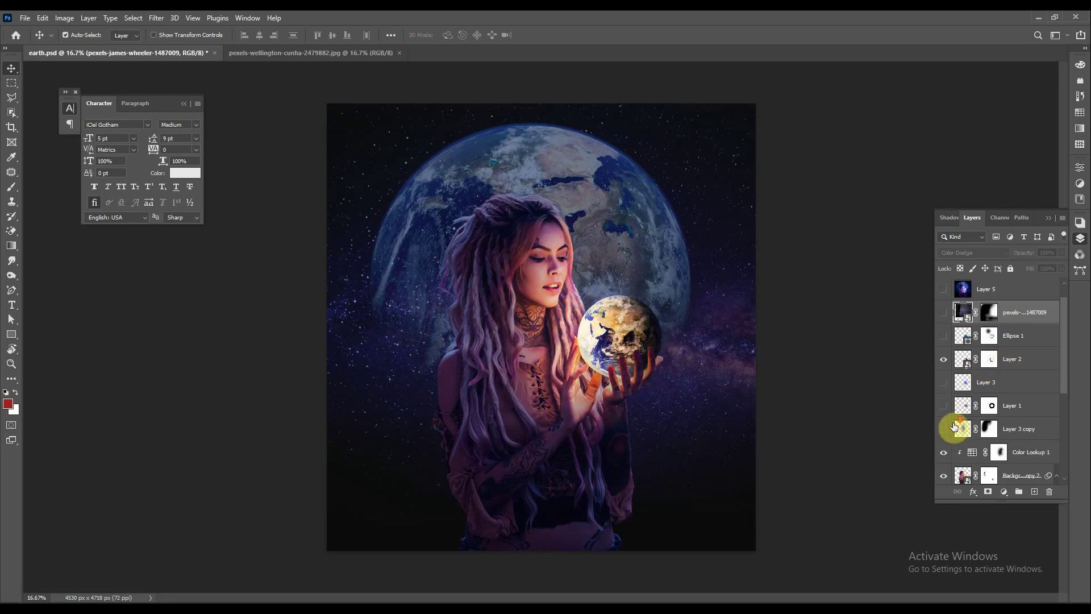
{"action": "scroll", "coordinate": [953, 431], "scroll_direction": "down", "scroll_amount": 2}
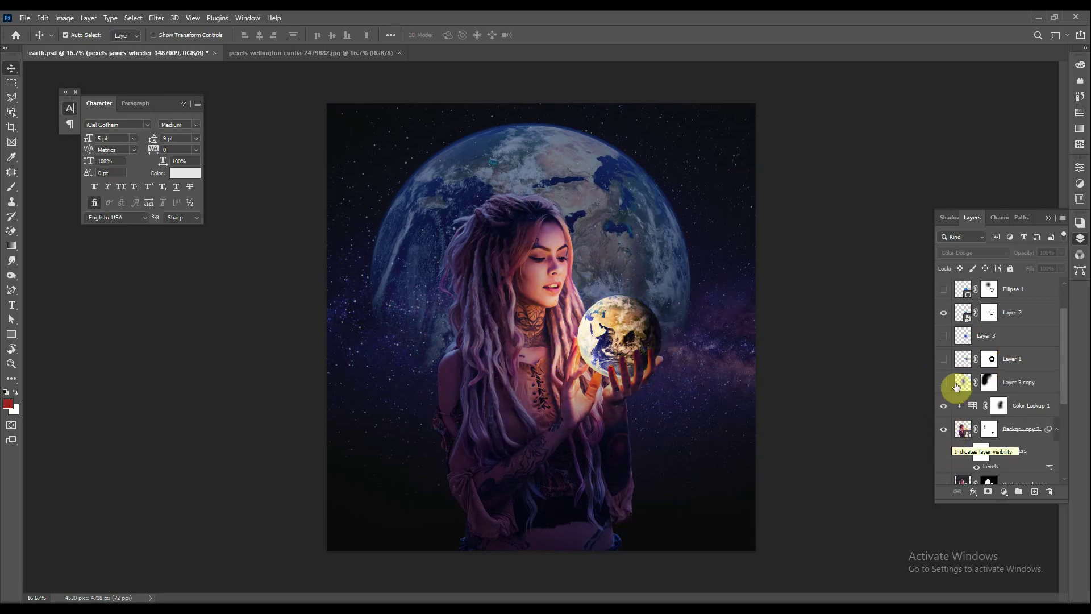
{"action": "left_click", "coordinate": [944, 407]}
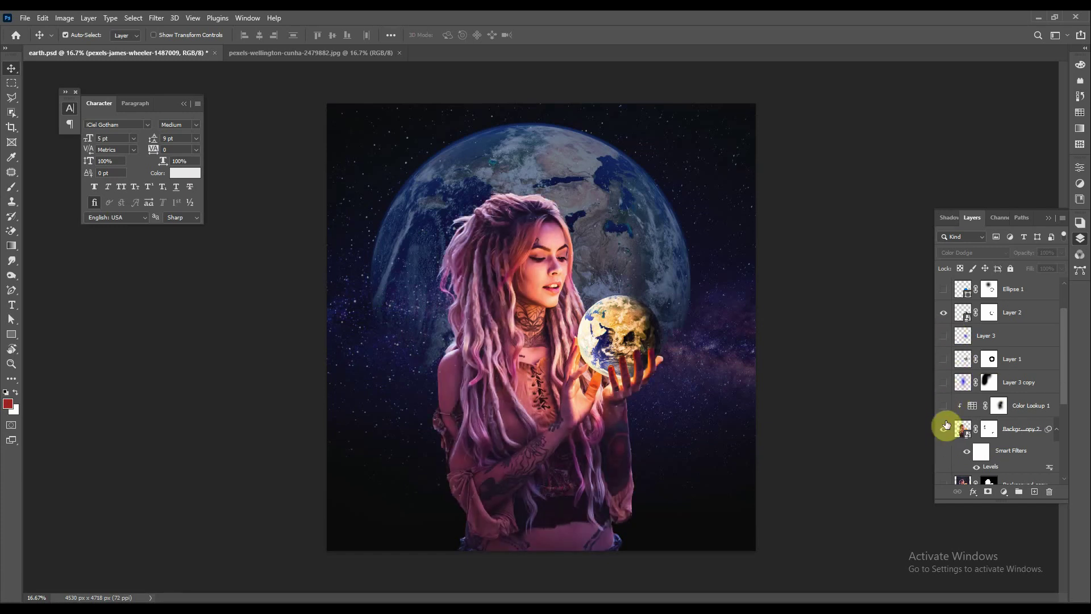
{"action": "left_click", "coordinate": [943, 431]}
{"action": "left_click", "coordinate": [944, 432]}
{"action": "scroll", "coordinate": [946, 443], "scroll_direction": "down", "scroll_amount": 3}
Place pexels-pixabay-45208.jpg as a new layer in the woman photo document
{"action": "left_click", "coordinate": [295, 54]}
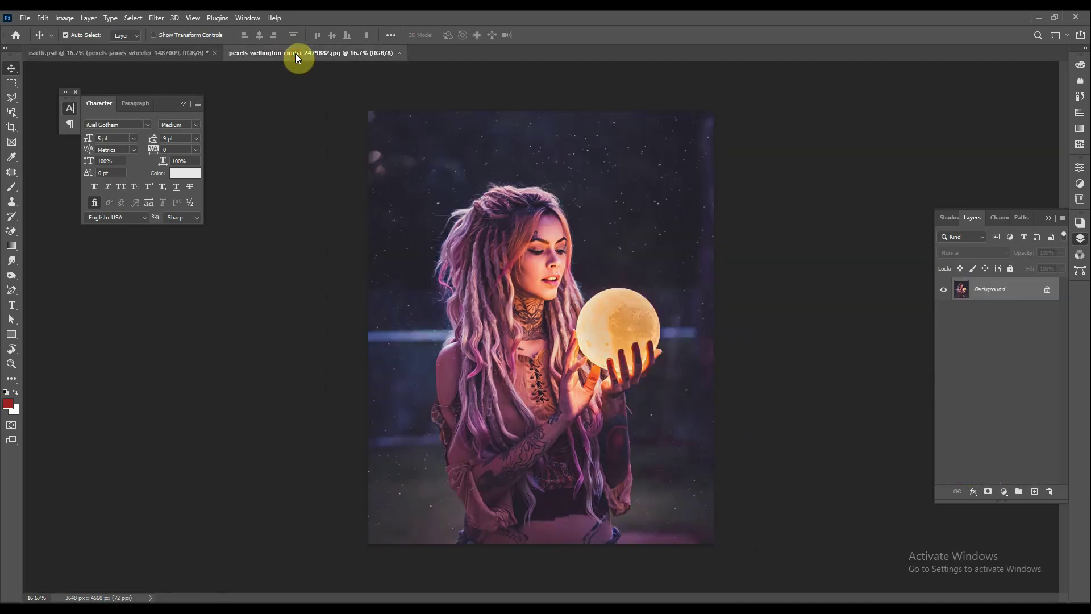
{"action": "key", "text": "alt+Tab"}
{"action": "left_click", "coordinate": [799, 216]}
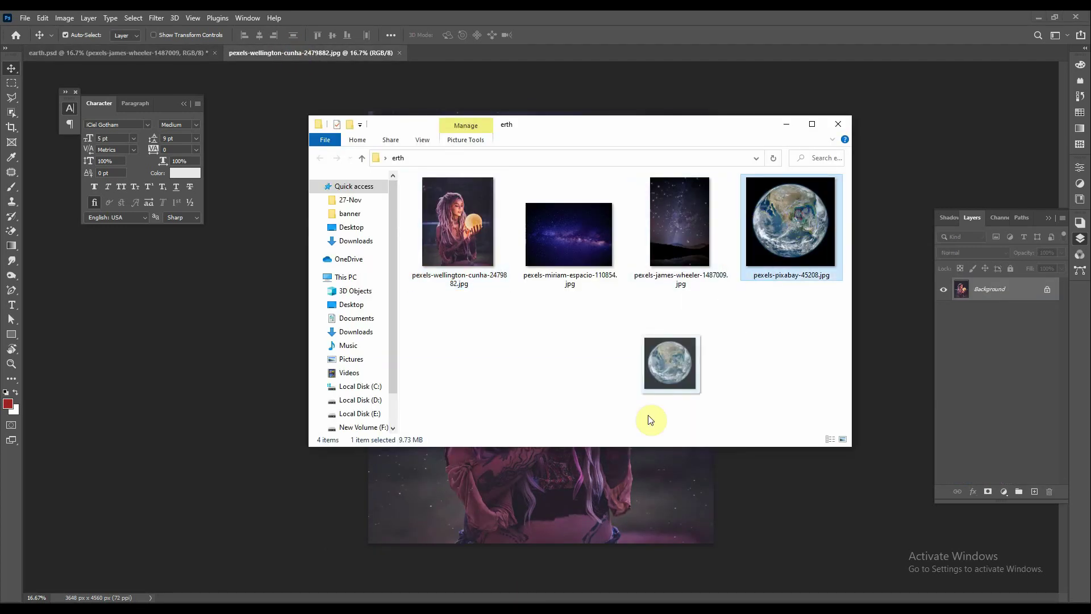
{"action": "left_click_drag", "start_coordinate": [799, 216], "coordinate": [553, 490]}
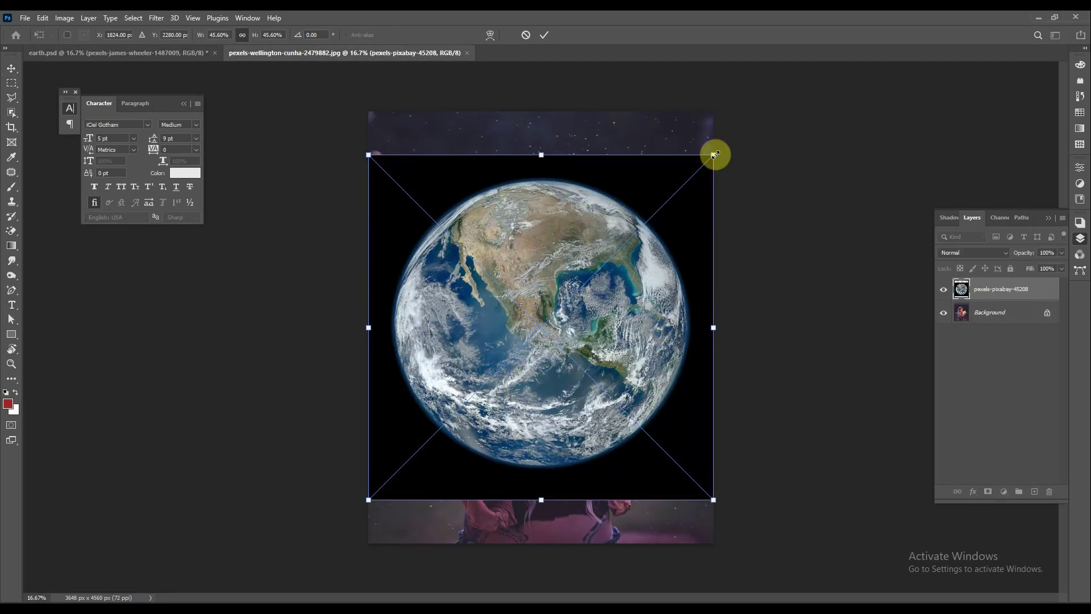
Shrink the placed Earth, shift it over her hands, and set it to 40% opacity
{"action": "left_click_drag", "start_coordinate": [713, 155], "coordinate": [626, 241]}
{"action": "left_click_drag", "start_coordinate": [597, 326], "coordinate": [646, 322]}
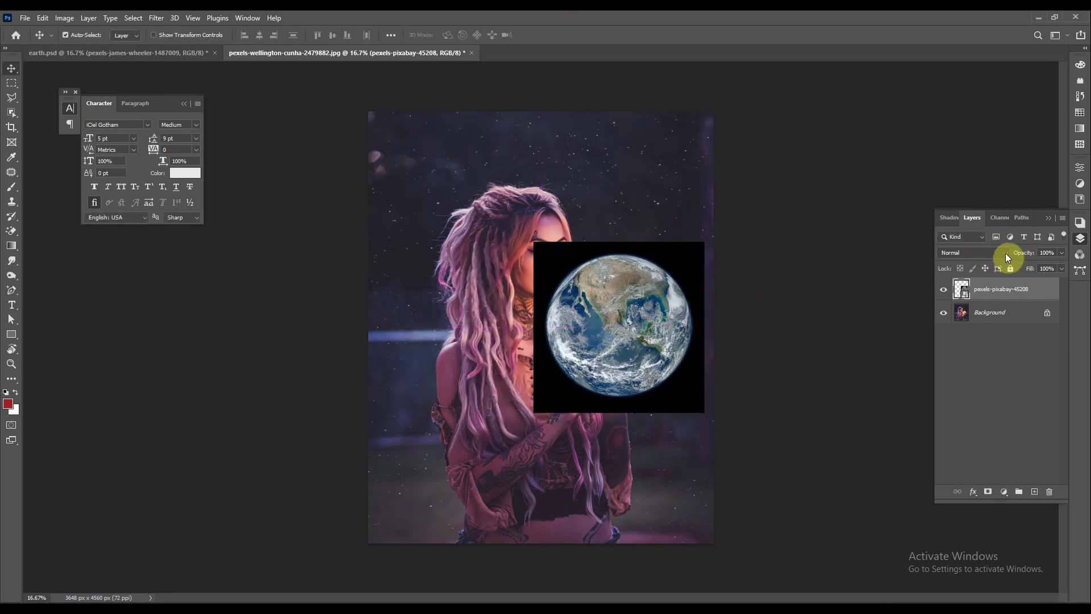
{"action": "type", "text": "40"}
{"action": "key", "text": "Return"}
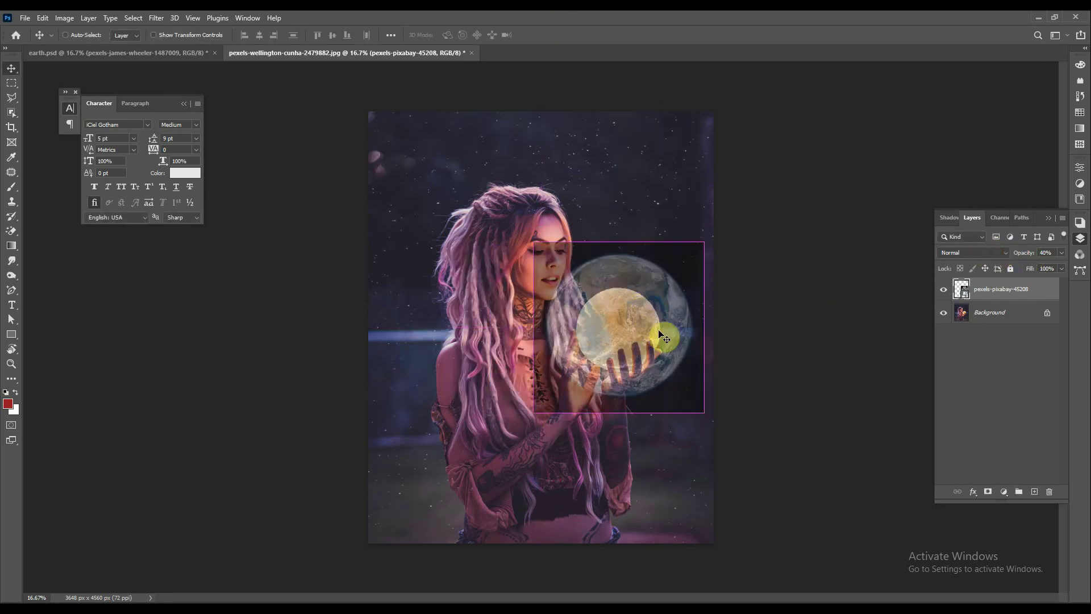
{"action": "scroll", "coordinate": [659, 332], "scroll_direction": "up", "scroll_amount": 2}
Rescale the Earth to about 13.5%, tilt it over the glowing ball, commit, and restore 100% opacity
{"action": "key", "text": "ctrl+t"}
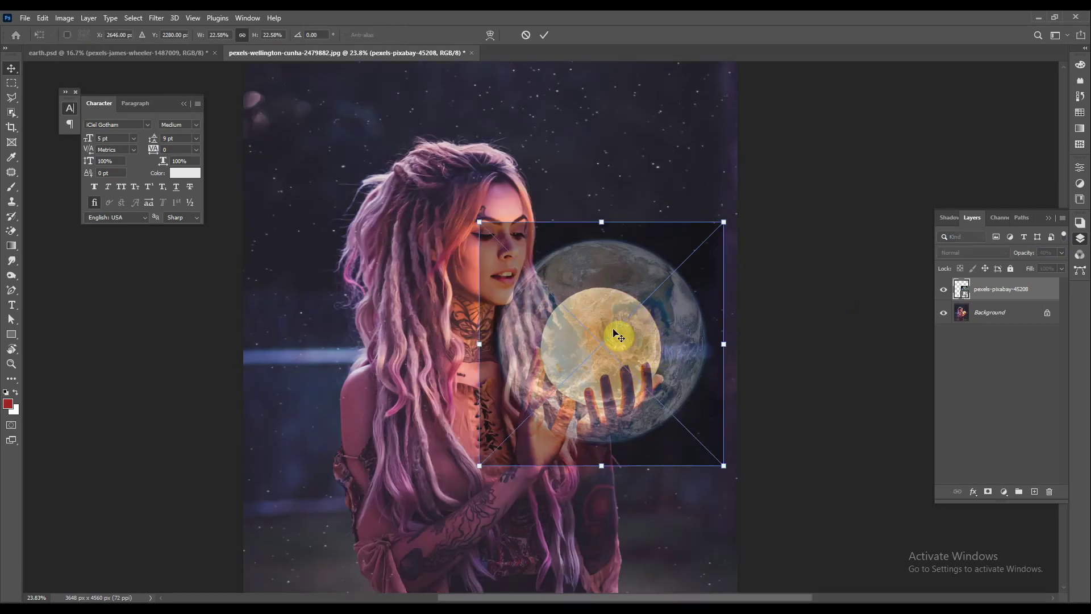
{"action": "left_click_drag", "start_coordinate": [722, 221], "coordinate": [668, 259]}
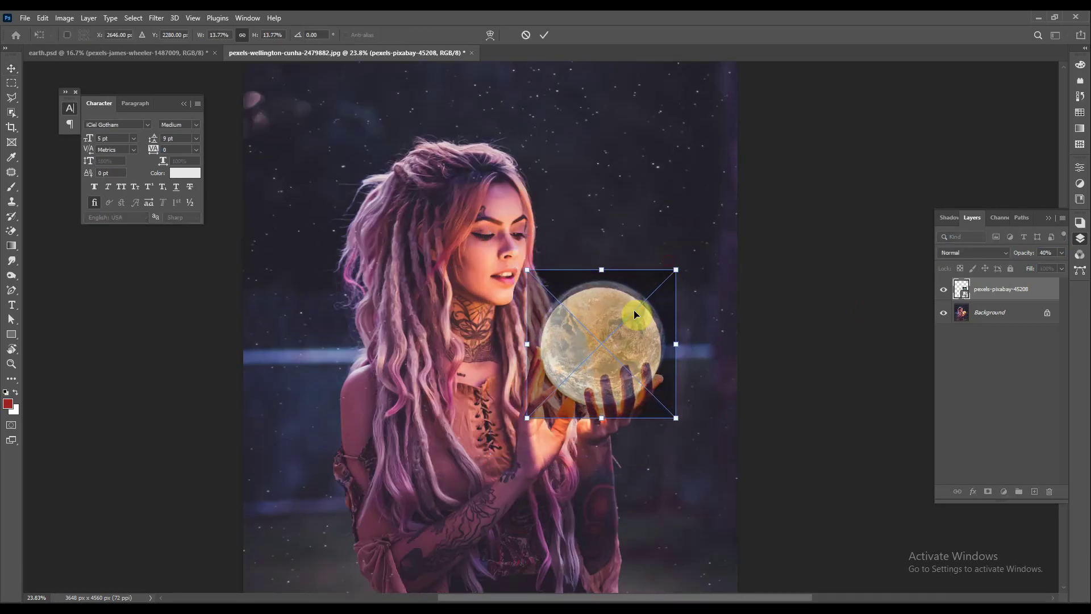
{"action": "left_click_drag", "start_coordinate": [633, 313], "coordinate": [634, 316]}
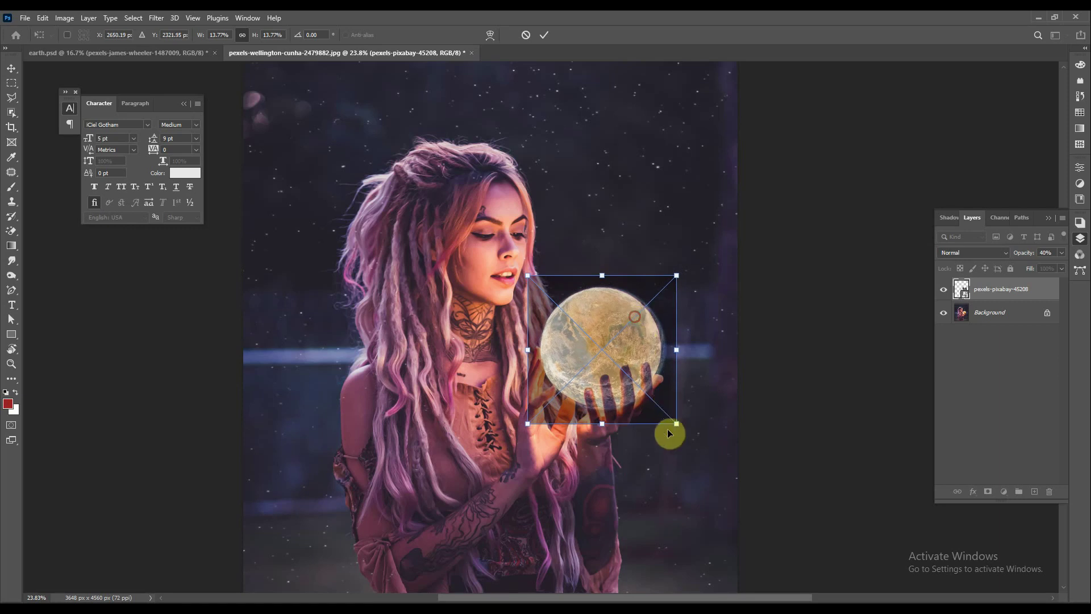
{"action": "left_click_drag", "start_coordinate": [678, 427], "coordinate": [675, 425]}
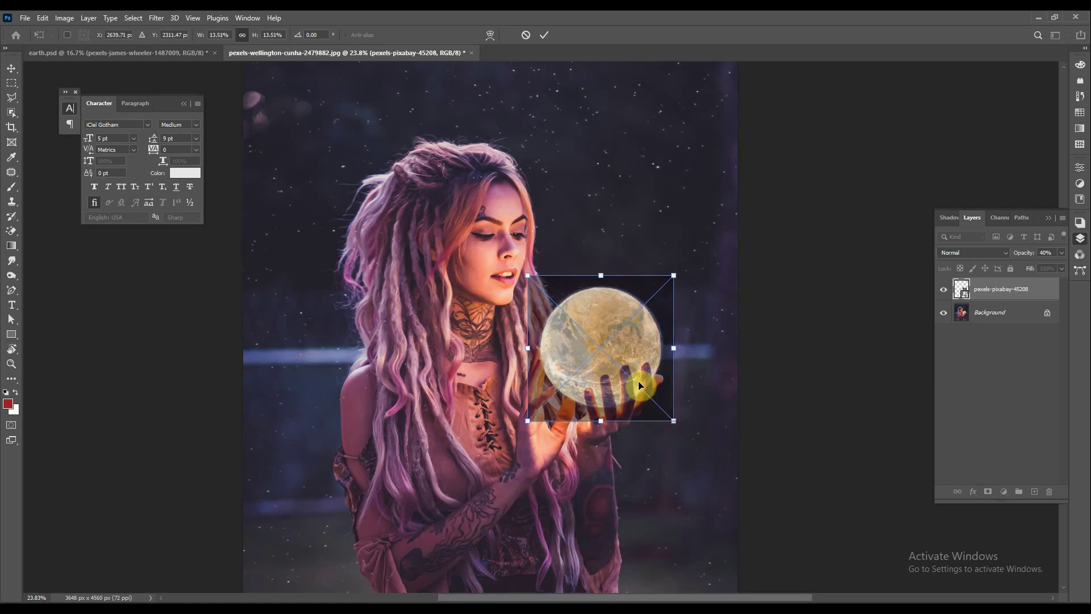
{"action": "mouse_move", "coordinate": [694, 261]}
{"action": "left_mouse_down"}
{"action": "mouse_move", "coordinate": [708, 351]}
{"action": "mouse_move", "coordinate": [677, 283]}
{"action": "left_mouse_up"}
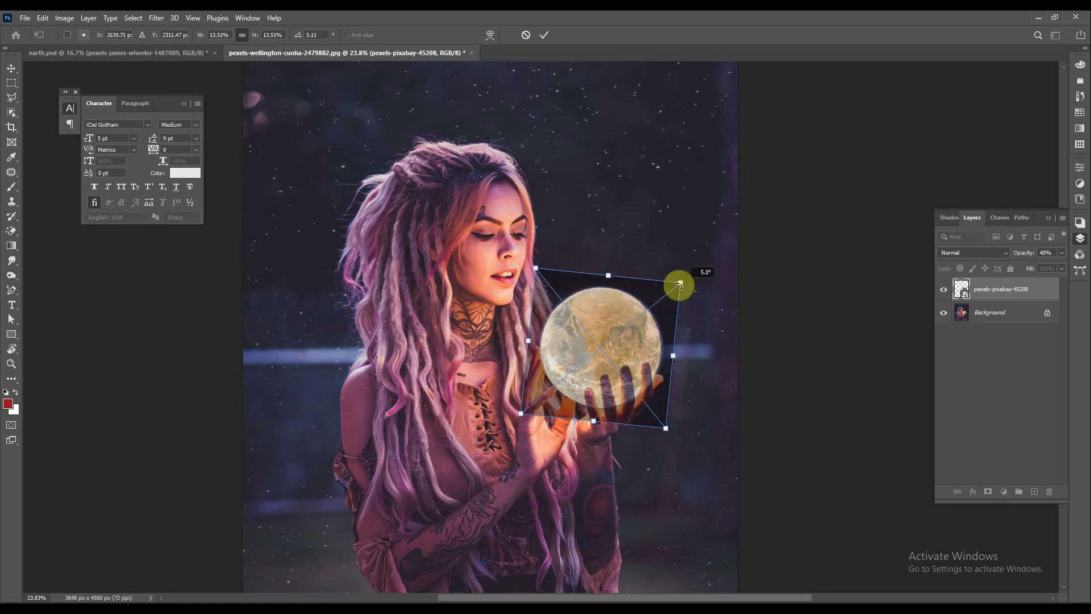
{"action": "left_click", "coordinate": [552, 34]}
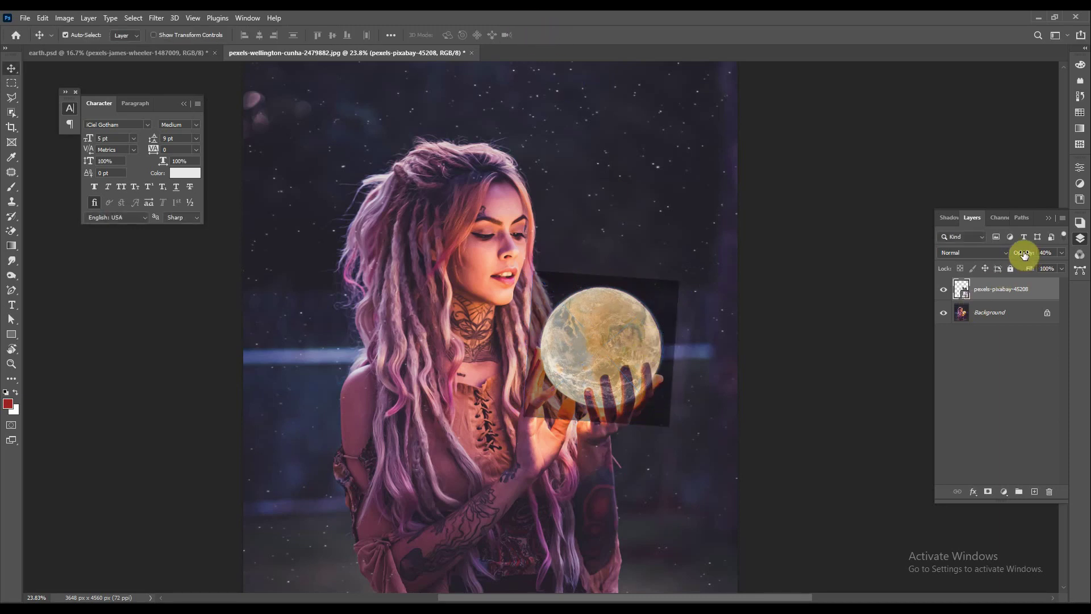
{"action": "left_click_drag", "start_coordinate": [1025, 256], "coordinate": [1074, 254]}
Preview Darken, Color Burn, Linear Dodge and Linear Light blends on the Earth, then choose Darker Color
{"action": "left_click", "coordinate": [971, 252]}
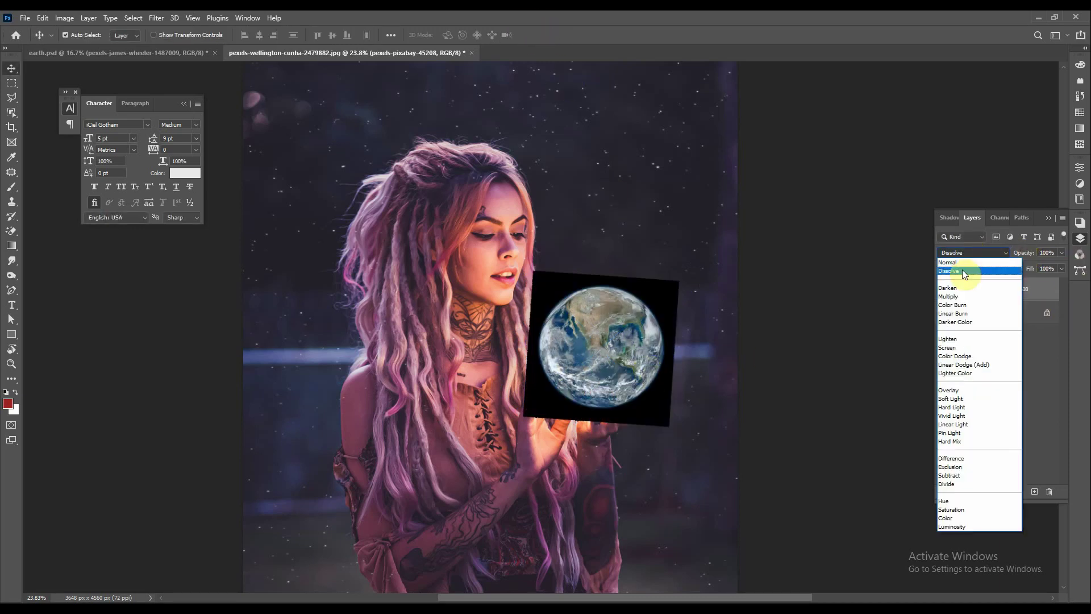
{"action": "left_click", "coordinate": [947, 288]}
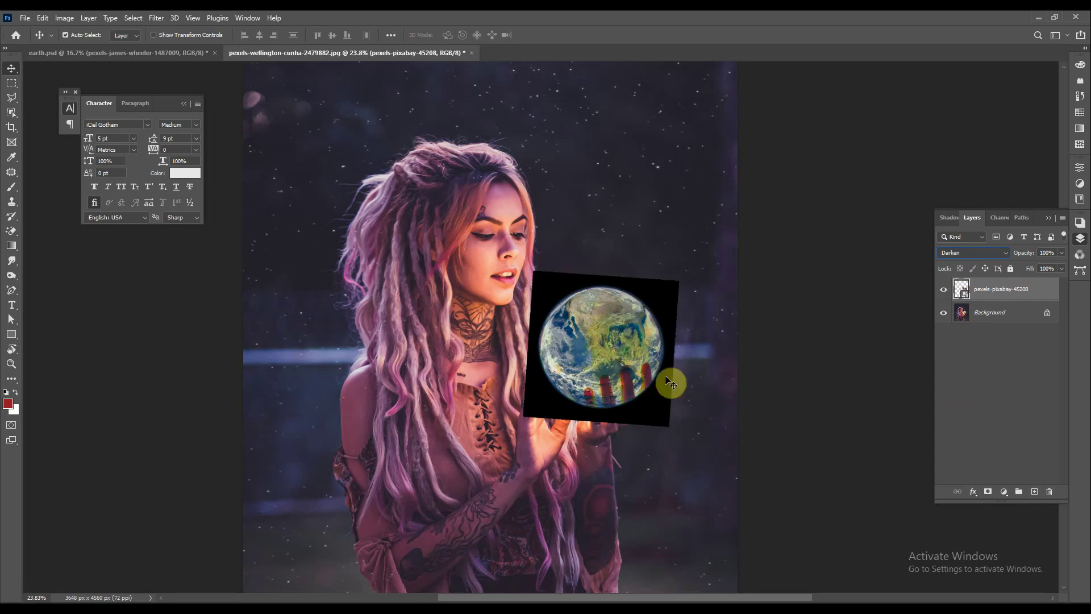
{"action": "key", "text": "Down"}
{"action": "key", "text": "Down"}
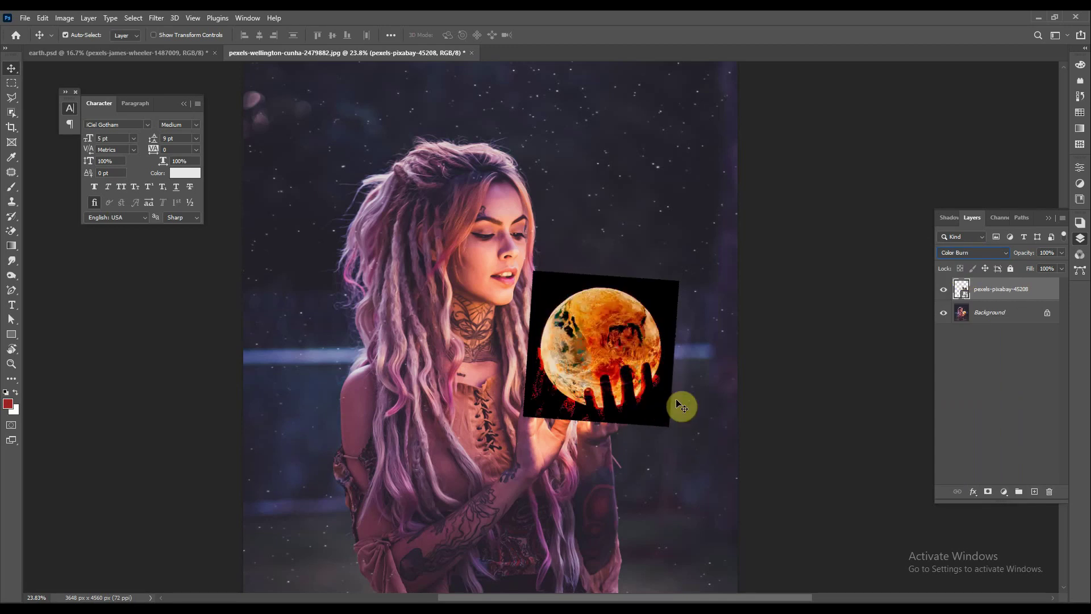
{"action": "key", "text": "Down"}
{"action": "key", "text": "Down"}
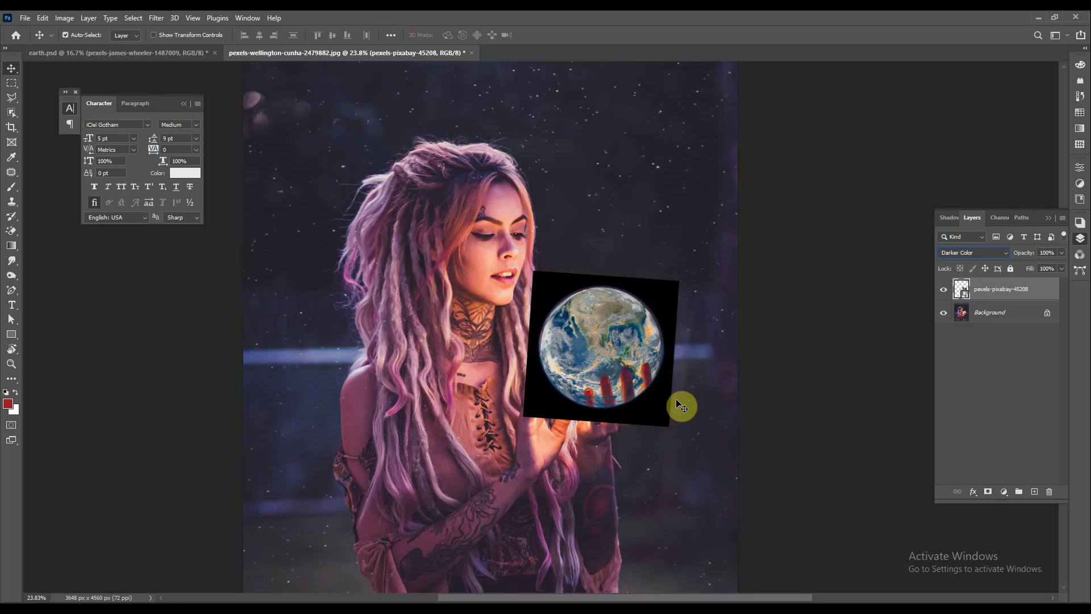
{"action": "key", "text": "Down"}
{"action": "key", "text": "Down"}
{"action": "key", "text": "Down"}
{"action": "key", "text": "Down"}
{"action": "key", "text": "Down"}
{"action": "key", "text": "Down"}
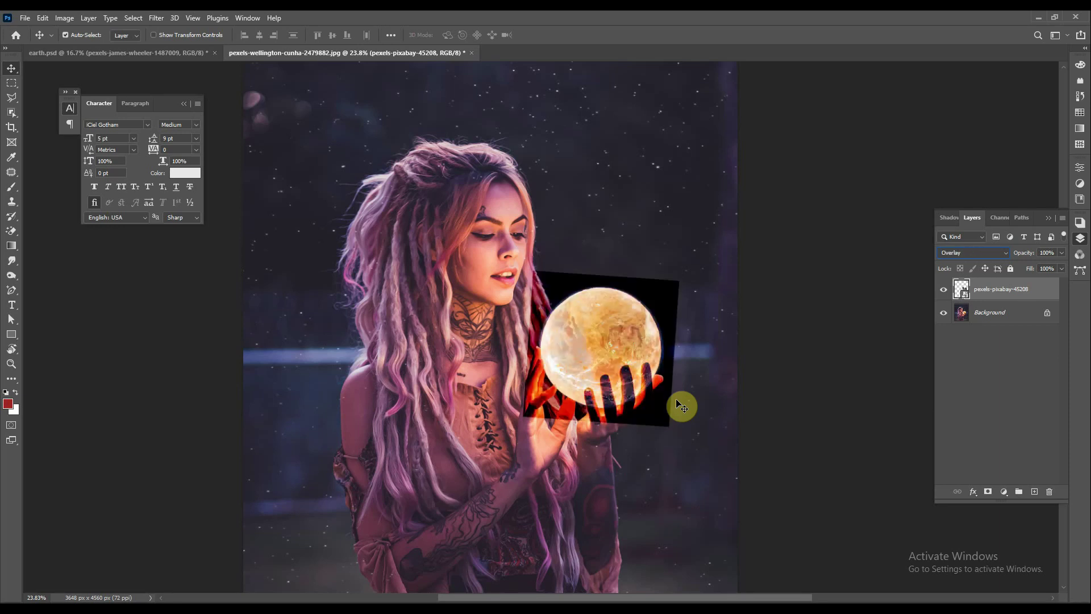
{"action": "key", "text": "Down"}
{"action": "key", "text": "Down"}
{"action": "key", "text": "Down"}
{"action": "key", "text": "Down"}
{"action": "key", "text": "Down"}
{"action": "key", "text": "Down"}
{"action": "key", "text": "Down"}
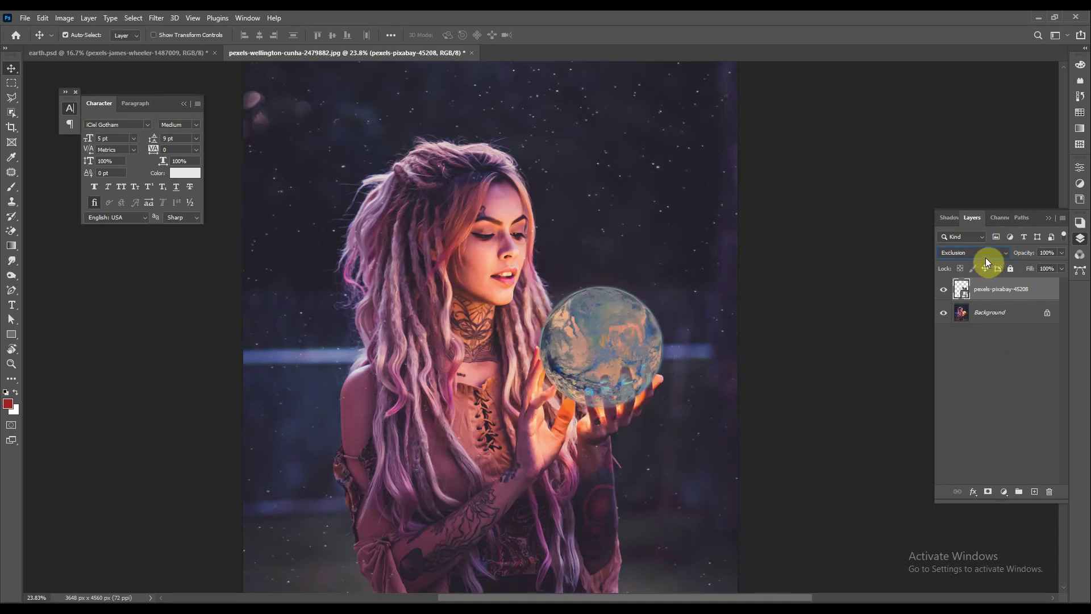
{"action": "key", "text": "Down"}
{"action": "key", "text": "Down"}
{"action": "key", "text": "Down"}
{"action": "key", "text": "Down"}
{"action": "key", "text": "Down"}
{"action": "key", "text": "Down"}
{"action": "left_click", "coordinate": [993, 260]}
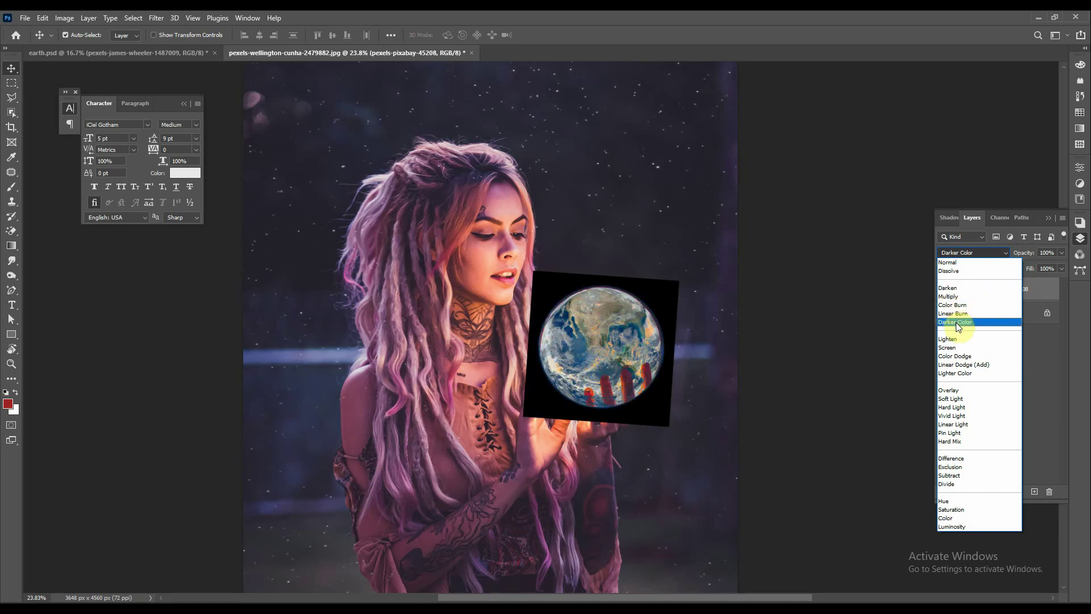
{"action": "left_click", "coordinate": [957, 323]}
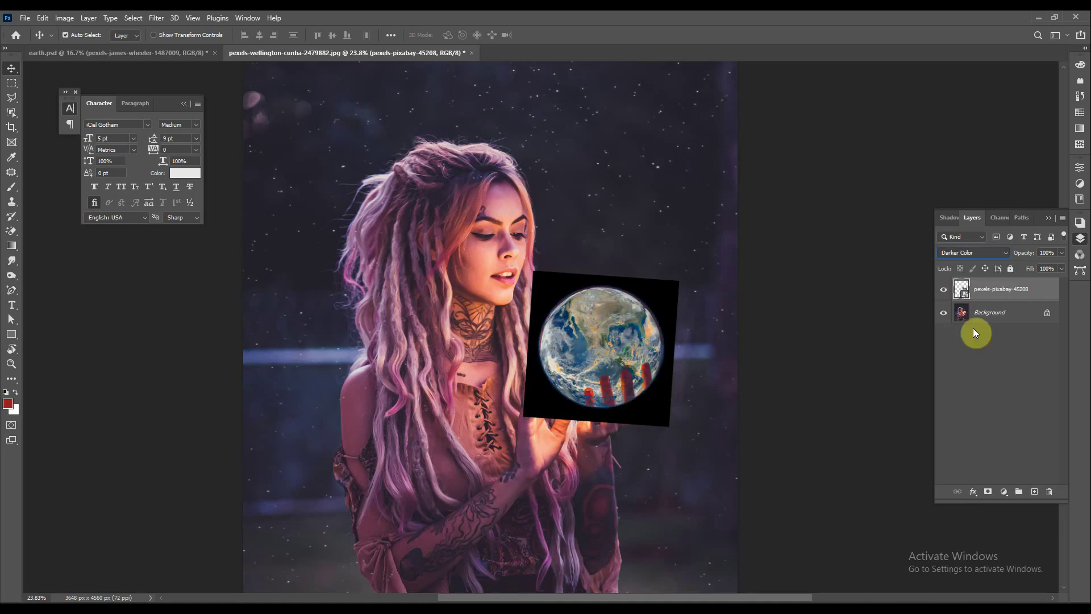
Select the Earth sphere with Object Selection's Select Subject and mask out the black square
{"action": "left_click", "coordinate": [18, 189]}
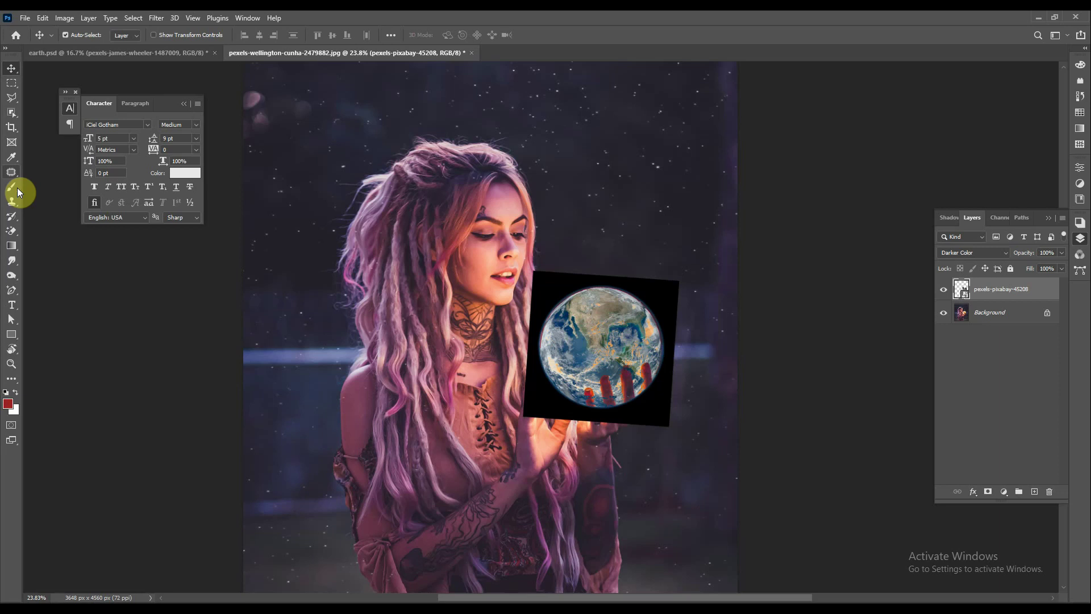
{"action": "left_click", "coordinate": [15, 113]}
{"action": "right_click", "coordinate": [18, 113]}
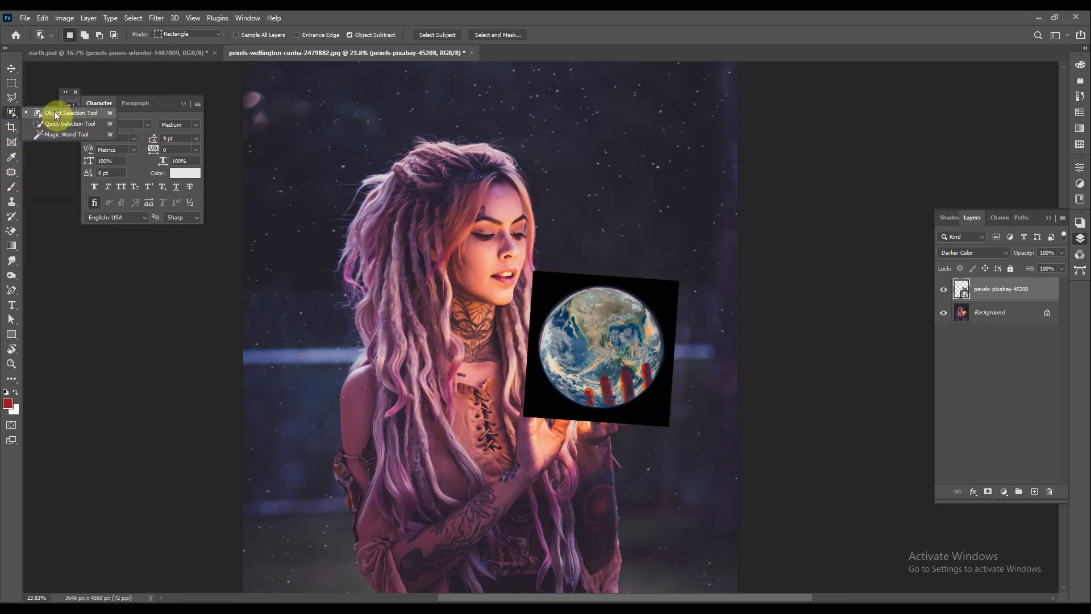
{"action": "left_click", "coordinate": [56, 113]}
{"action": "left_click", "coordinate": [437, 35]}
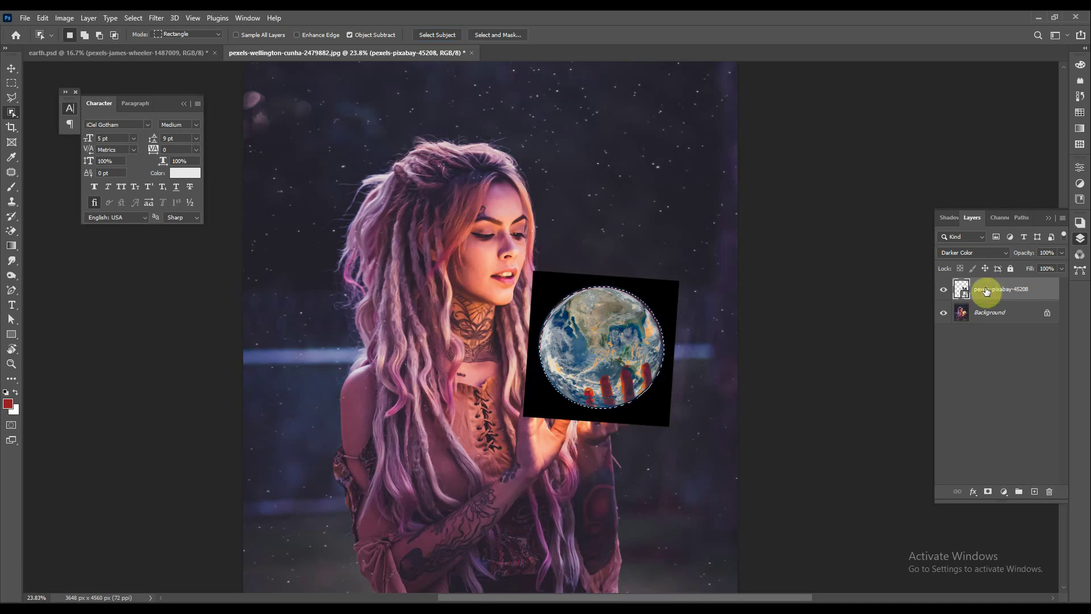
{"action": "left_click", "coordinate": [987, 492]}
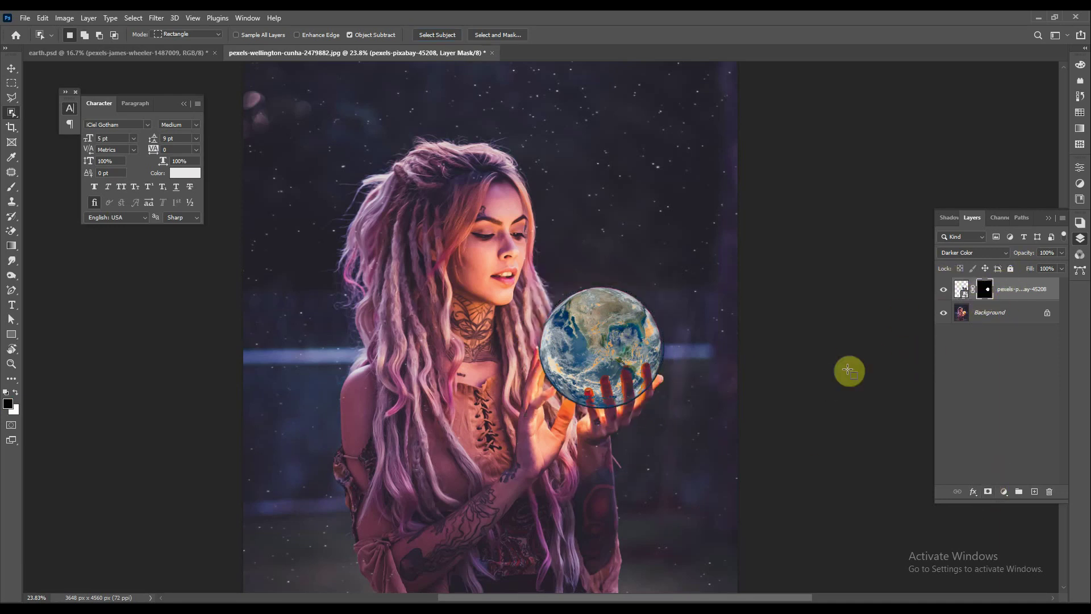
Switch to the standard Brush tool and enlarge it for painting the globe mask
{"action": "key", "text": "b"}
{"action": "right_click", "coordinate": [11, 186]}
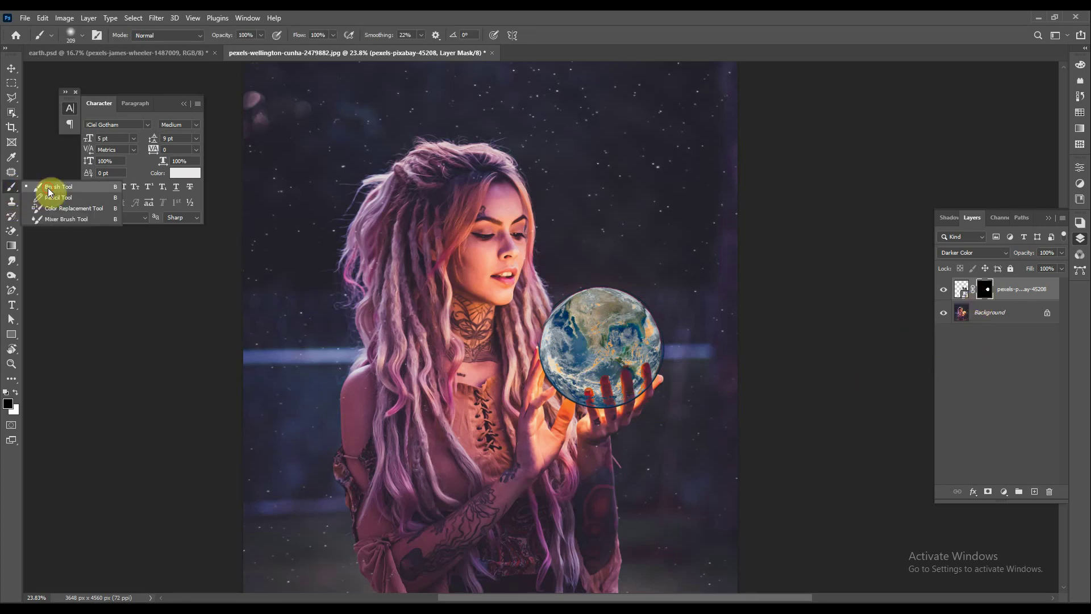
{"action": "left_click", "coordinate": [49, 187]}
{"action": "scroll", "coordinate": [684, 401], "scroll_direction": "up", "scroll_amount": 5}
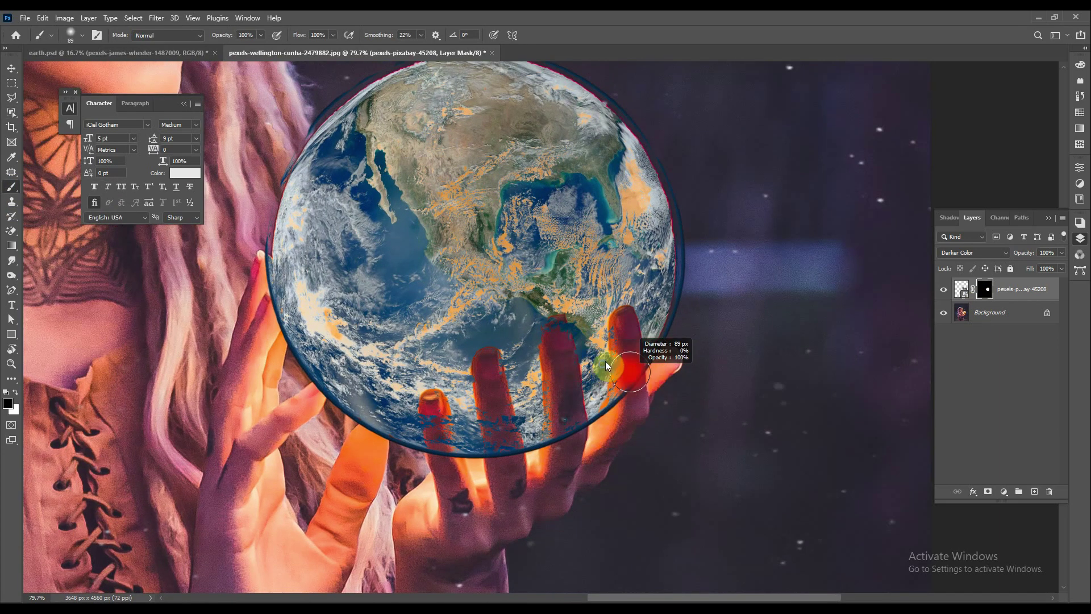
{"action": "scroll", "coordinate": [611, 363], "scroll_direction": "up", "scroll_amount": 1}
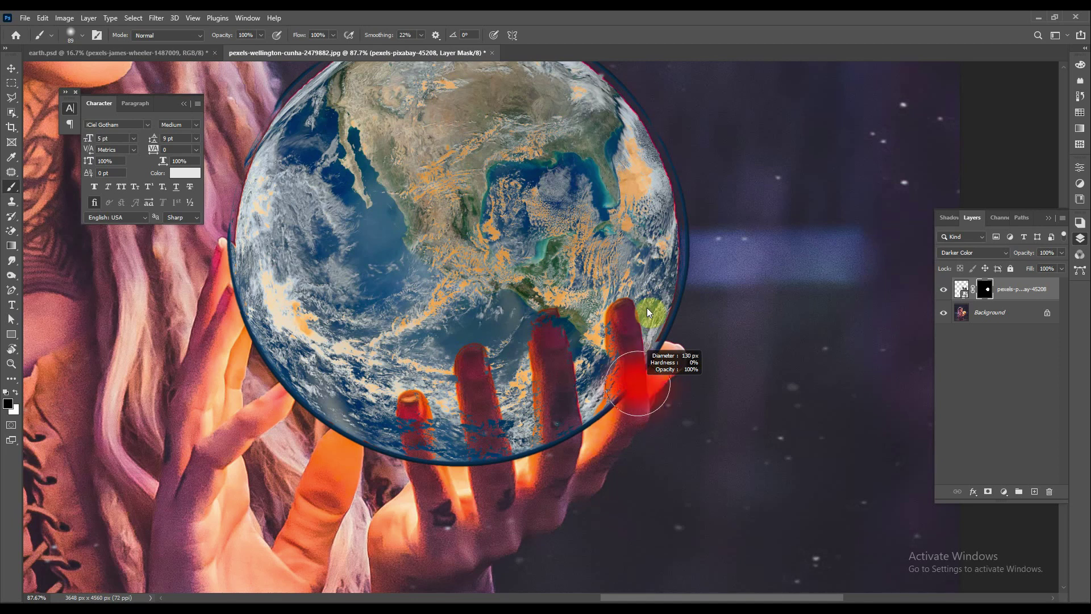
{"action": "mouse_move", "coordinate": [647, 312]}
{"action": "left_mouse_down"}
{"action": "mouse_move", "coordinate": [606, 294]}
{"action": "mouse_move", "coordinate": [613, 409]}
{"action": "mouse_move", "coordinate": [577, 531]}
{"action": "mouse_move", "coordinate": [638, 341]}
{"action": "mouse_move", "coordinate": [656, 416]}
{"action": "mouse_move", "coordinate": [696, 283]}
{"action": "left_mouse_up"}
{"action": "scroll", "coordinate": [621, 353], "scroll_direction": "up", "scroll_amount": 5}
Paint the mask to reveal her fingertip, middle finger and small finger in front of the globe
{"action": "mouse_move", "coordinate": [575, 141]}
{"action": "left_mouse_down"}
{"action": "mouse_move", "coordinate": [575, 194]}
{"action": "mouse_move", "coordinate": [570, 178]}
{"action": "mouse_move", "coordinate": [612, 402]}
{"action": "mouse_move", "coordinate": [565, 438]}
{"action": "mouse_move", "coordinate": [565, 414]}
{"action": "left_mouse_up"}
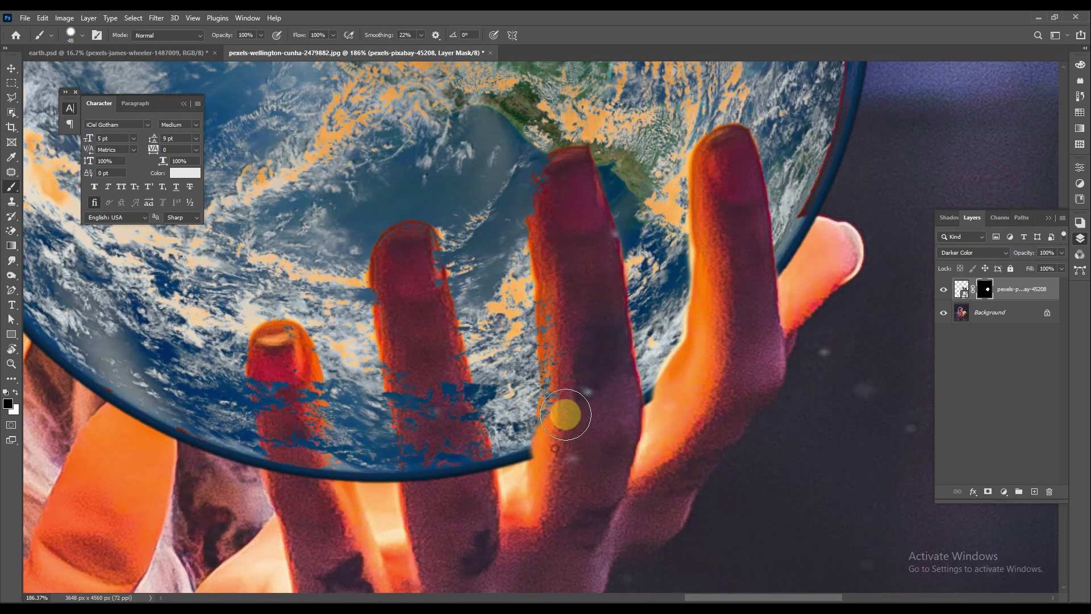
{"action": "scroll", "coordinate": [568, 417], "scroll_direction": "up", "scroll_amount": 3}
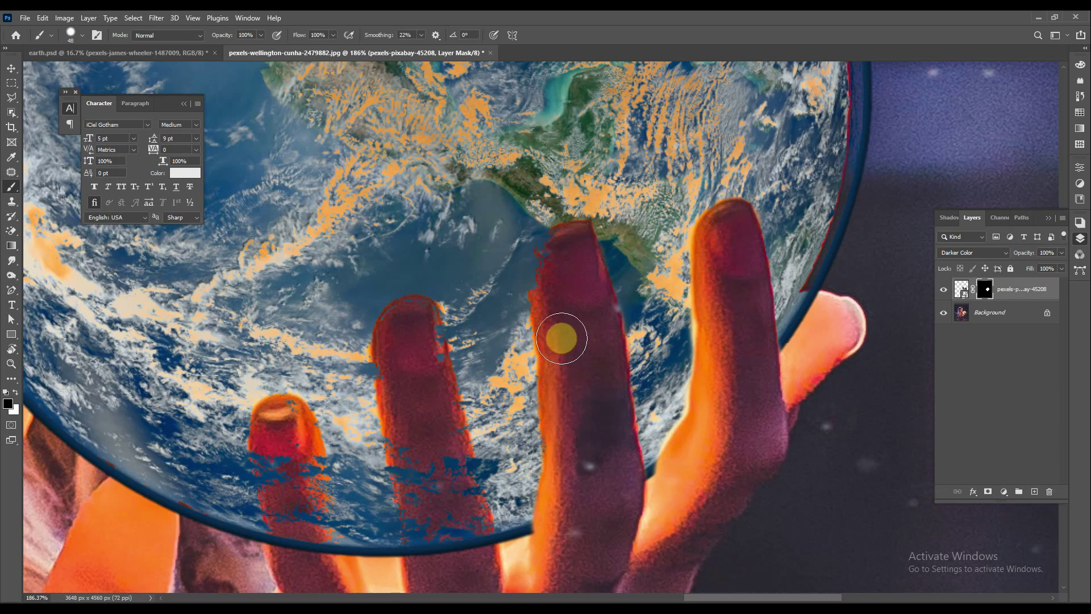
{"action": "mouse_move", "coordinate": [561, 250]}
{"action": "left_mouse_down"}
{"action": "mouse_move", "coordinate": [555, 312]}
{"action": "mouse_move", "coordinate": [573, 456]}
{"action": "left_mouse_up"}
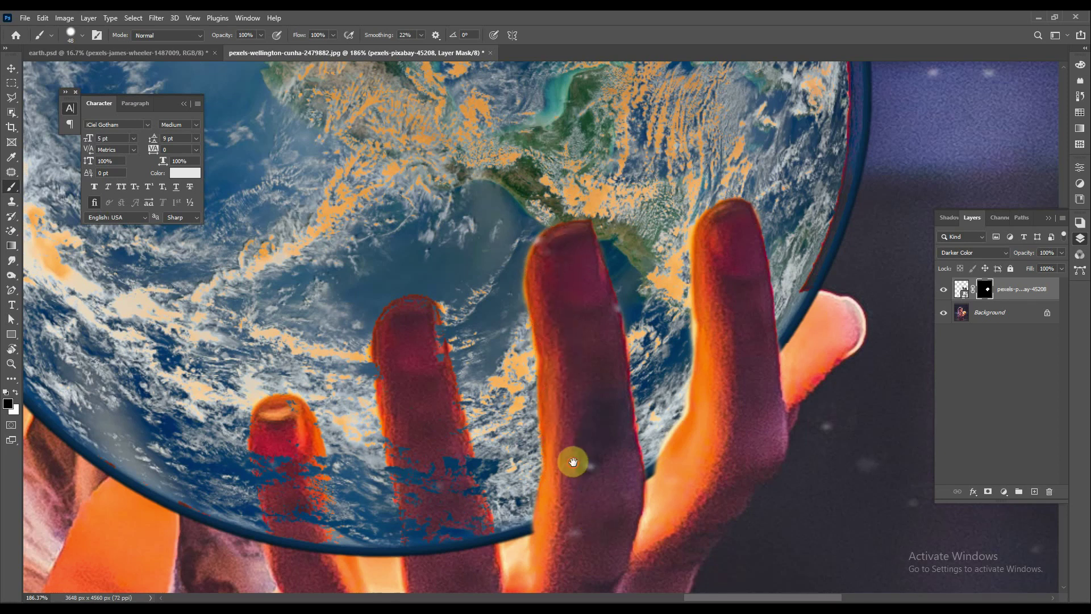
{"action": "left_click_drag", "start_coordinate": [597, 382], "coordinate": [693, 276]}
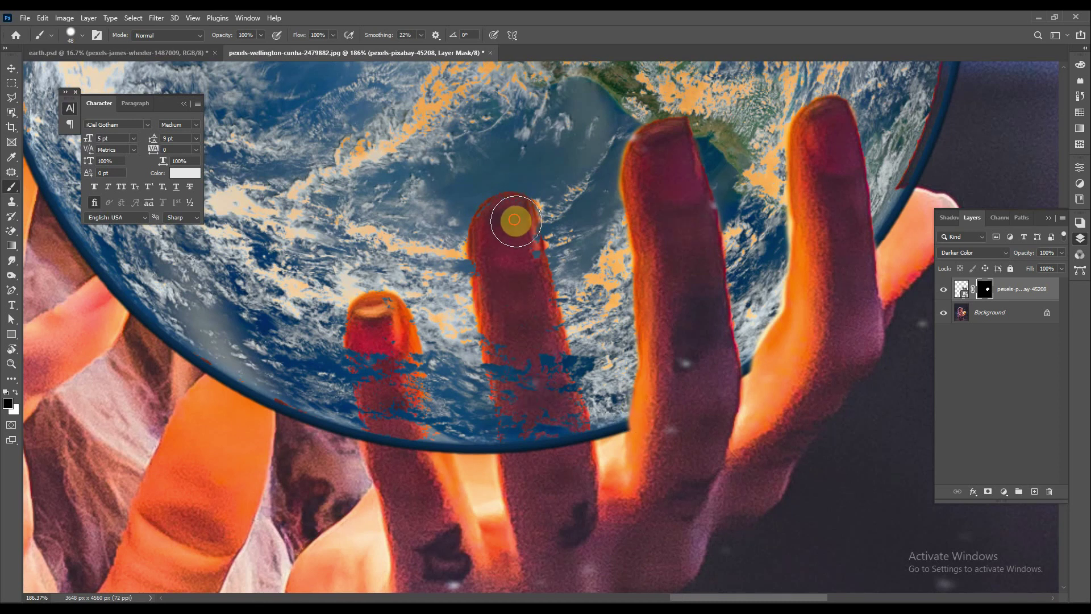
{"action": "mouse_move", "coordinate": [515, 220]}
{"action": "left_mouse_down"}
{"action": "mouse_move", "coordinate": [519, 319]}
{"action": "mouse_move", "coordinate": [492, 283]}
{"action": "mouse_move", "coordinate": [508, 381]}
{"action": "mouse_move", "coordinate": [490, 248]}
{"action": "mouse_move", "coordinate": [523, 487]}
{"action": "mouse_move", "coordinate": [519, 438]}
{"action": "mouse_move", "coordinate": [524, 482]}
{"action": "mouse_move", "coordinate": [551, 427]}
{"action": "mouse_move", "coordinate": [568, 441]}
{"action": "mouse_move", "coordinate": [516, 231]}
{"action": "left_mouse_up"}
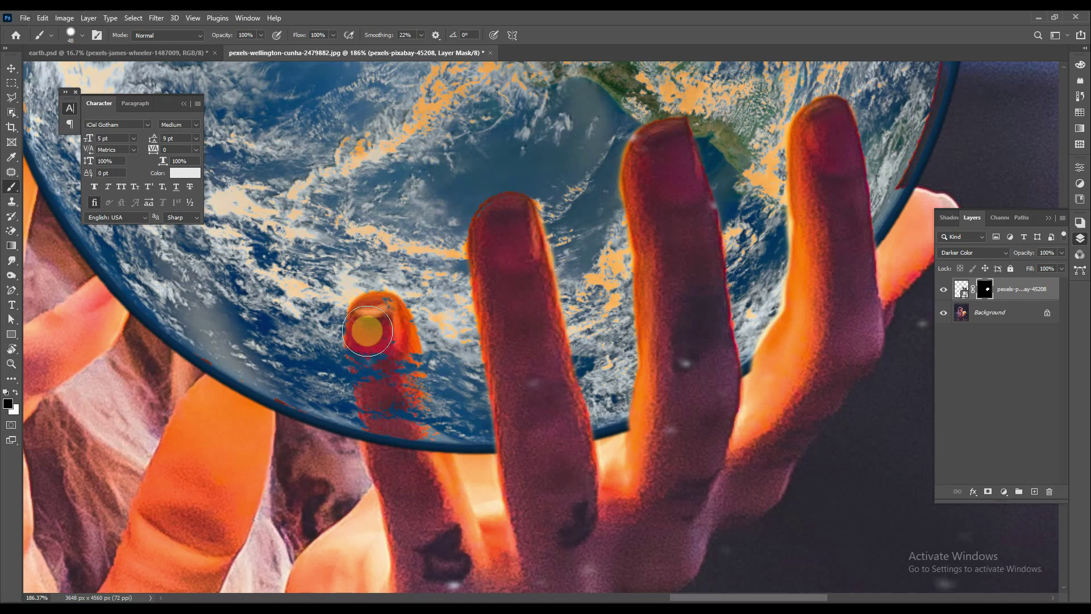
{"action": "left_click_drag", "start_coordinate": [376, 319], "coordinate": [431, 477]}
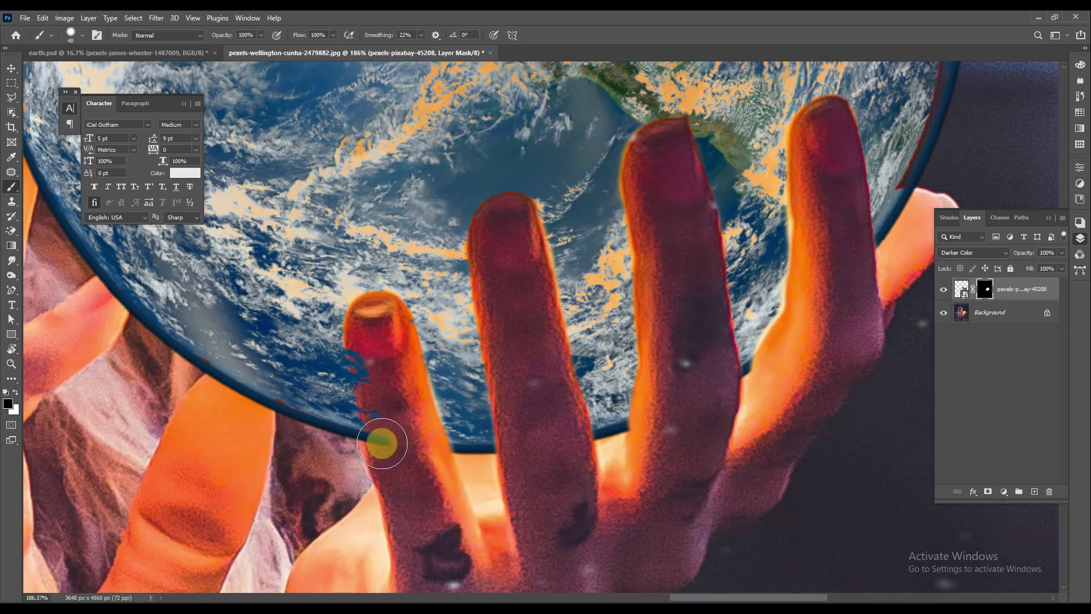
{"action": "scroll", "coordinate": [431, 426], "scroll_direction": "down", "scroll_amount": 5}
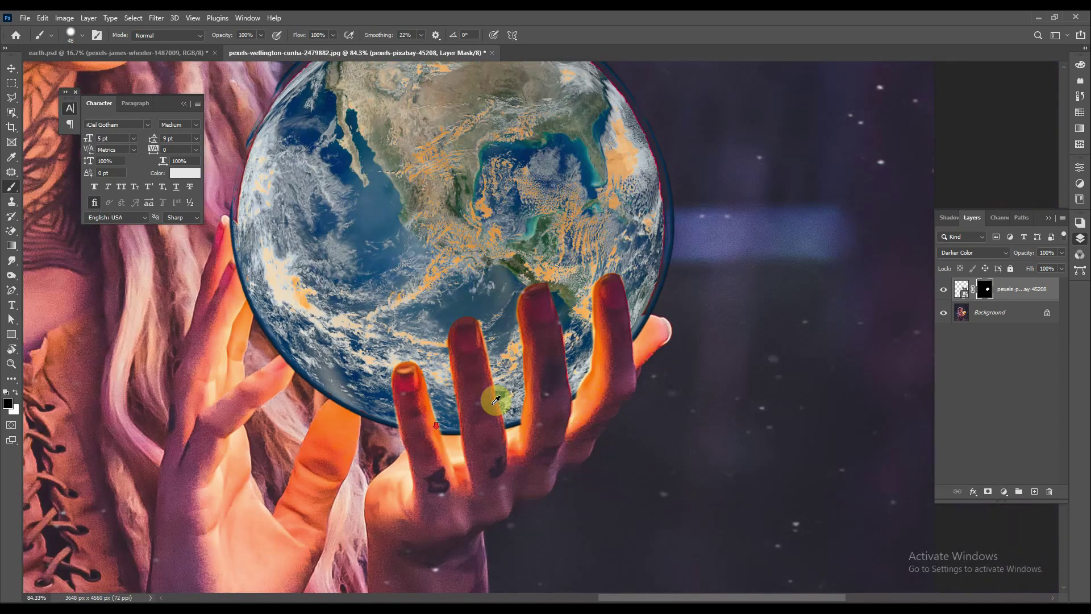
Resize the brush and paint out the dark halo along the globe's right edge
{"action": "left_click_drag", "start_coordinate": [694, 374], "coordinate": [698, 358]}
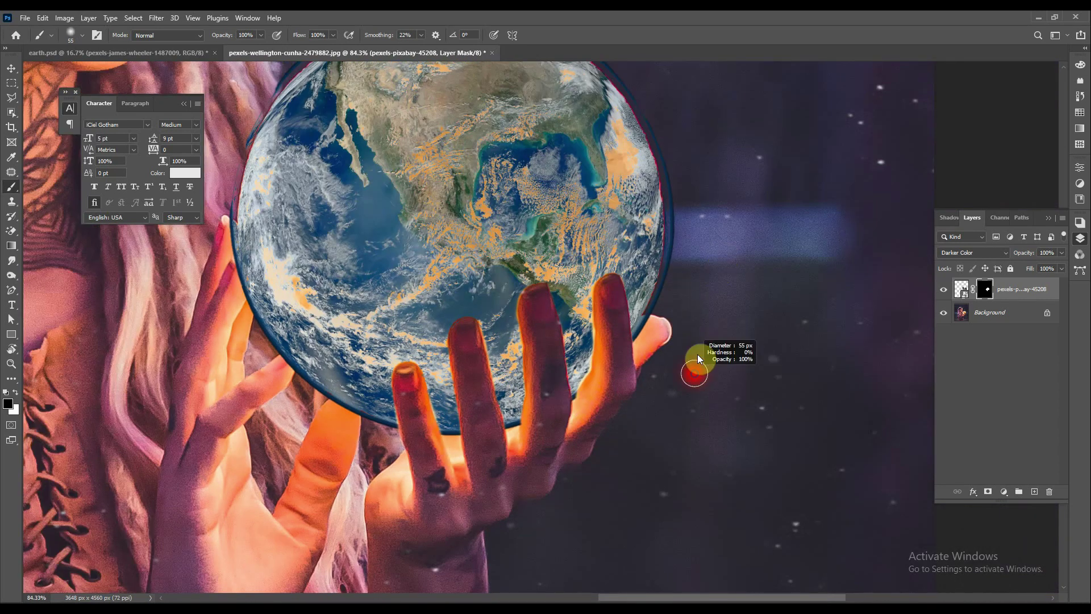
{"action": "scroll", "coordinate": [698, 358], "scroll_direction": "up", "scroll_amount": 1}
{"action": "scroll", "coordinate": [701, 284], "scroll_direction": "up", "scroll_amount": 4}
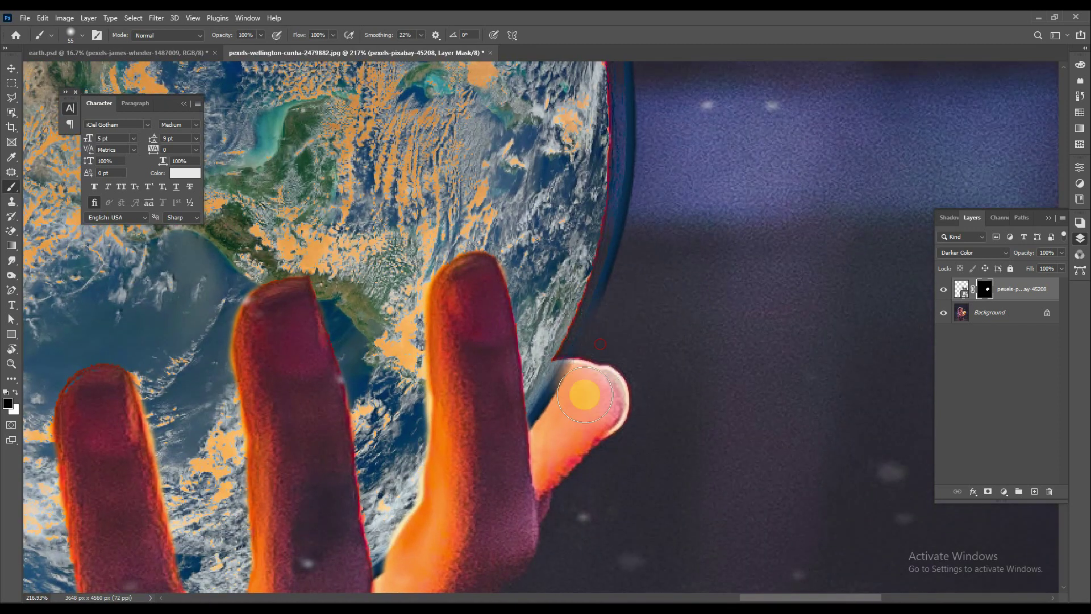
{"action": "scroll", "coordinate": [586, 382], "scroll_direction": "up", "scroll_amount": 5}
{"action": "scroll", "coordinate": [586, 383], "scroll_direction": "right", "scroll_amount": 2}
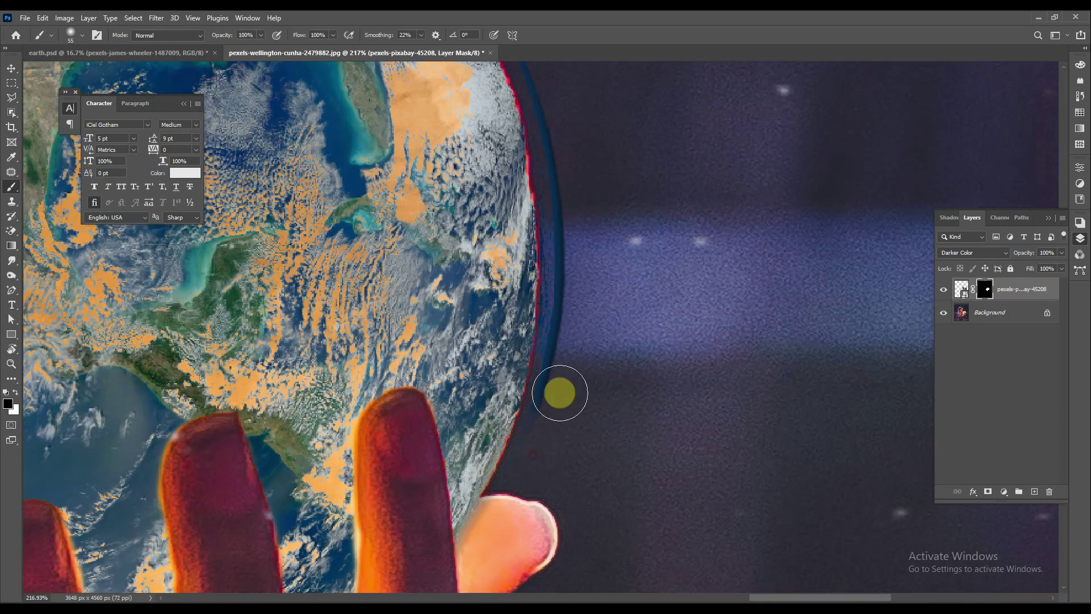
{"action": "mouse_move", "coordinate": [574, 414]}
{"action": "left_mouse_down"}
{"action": "mouse_move", "coordinate": [555, 414]}
{"action": "mouse_move", "coordinate": [557, 335]}
{"action": "left_mouse_up"}
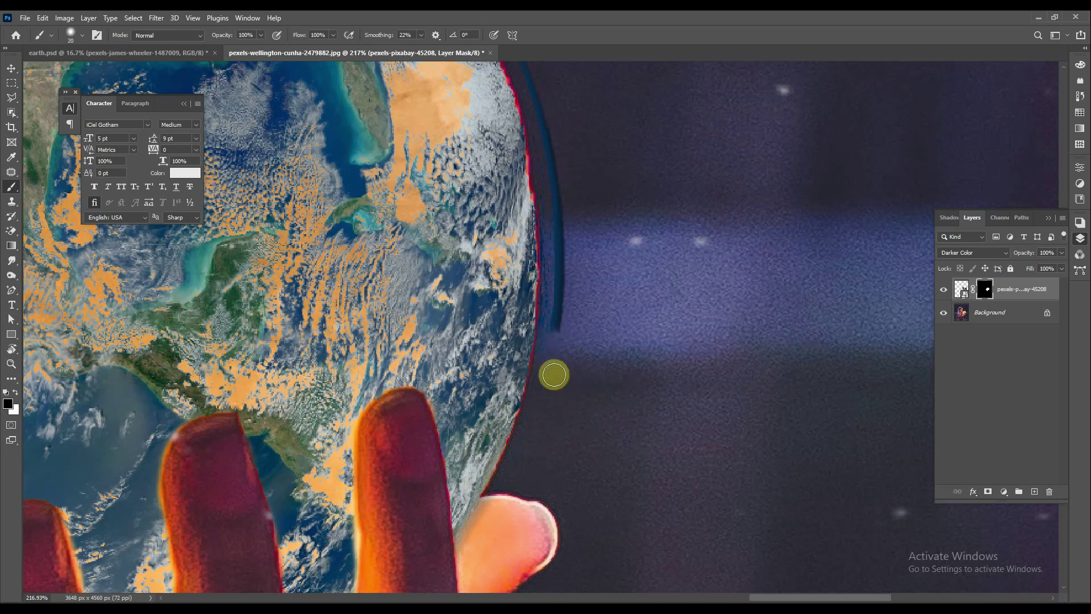
{"action": "left_click_drag", "start_coordinate": [554, 375], "coordinate": [557, 223]}
{"action": "scroll", "coordinate": [557, 224], "scroll_direction": "up", "scroll_amount": 5}
{"action": "left_click_drag", "start_coordinate": [568, 348], "coordinate": [585, 348]}
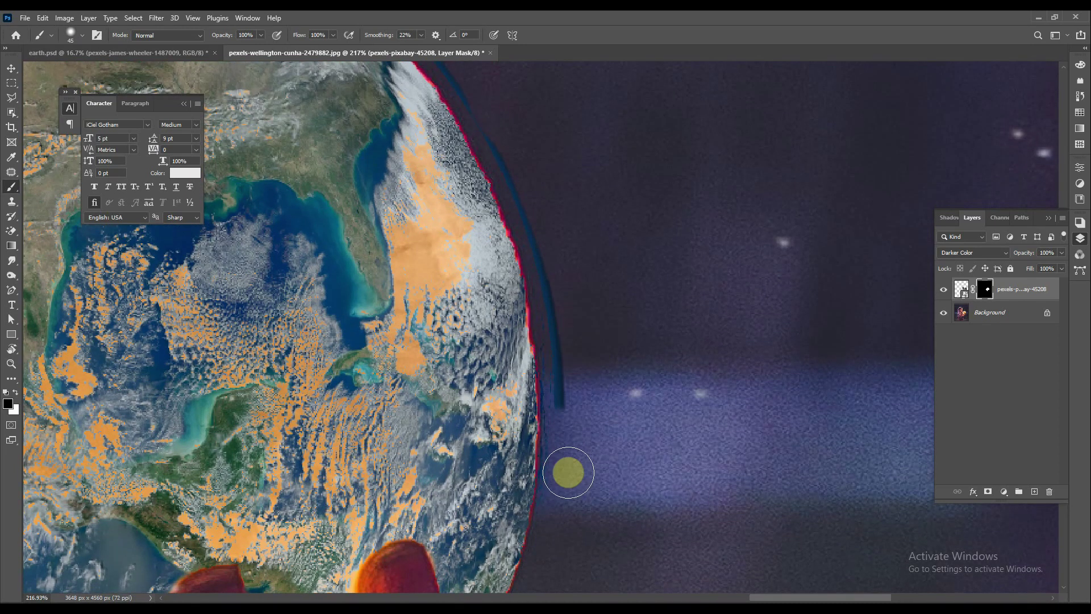
{"action": "left_click_drag", "start_coordinate": [568, 472], "coordinate": [565, 333]}
{"action": "scroll", "coordinate": [565, 333], "scroll_direction": "up", "scroll_amount": 3}
{"action": "left_click_drag", "start_coordinate": [570, 372], "coordinate": [568, 348]}
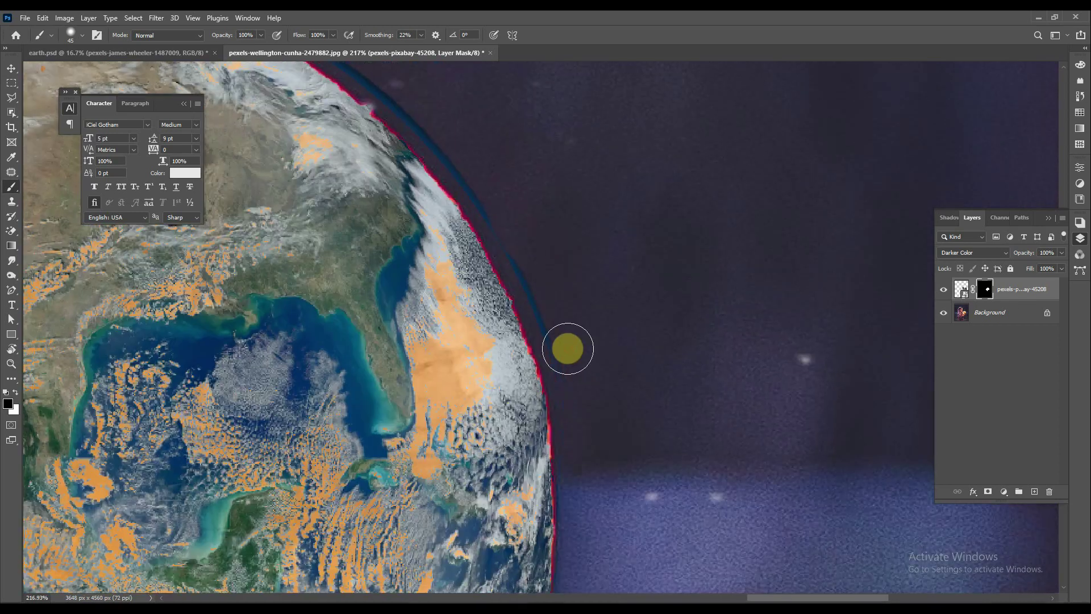
Work along the globe's top and western edges, masking where a finger overlaps
{"action": "left_click_drag", "start_coordinate": [557, 301], "coordinate": [616, 397]}
{"action": "mouse_move", "coordinate": [567, 328]}
{"action": "left_mouse_down"}
{"action": "mouse_move", "coordinate": [683, 408]}
{"action": "mouse_move", "coordinate": [599, 329]}
{"action": "mouse_move", "coordinate": [712, 385]}
{"action": "left_mouse_up"}
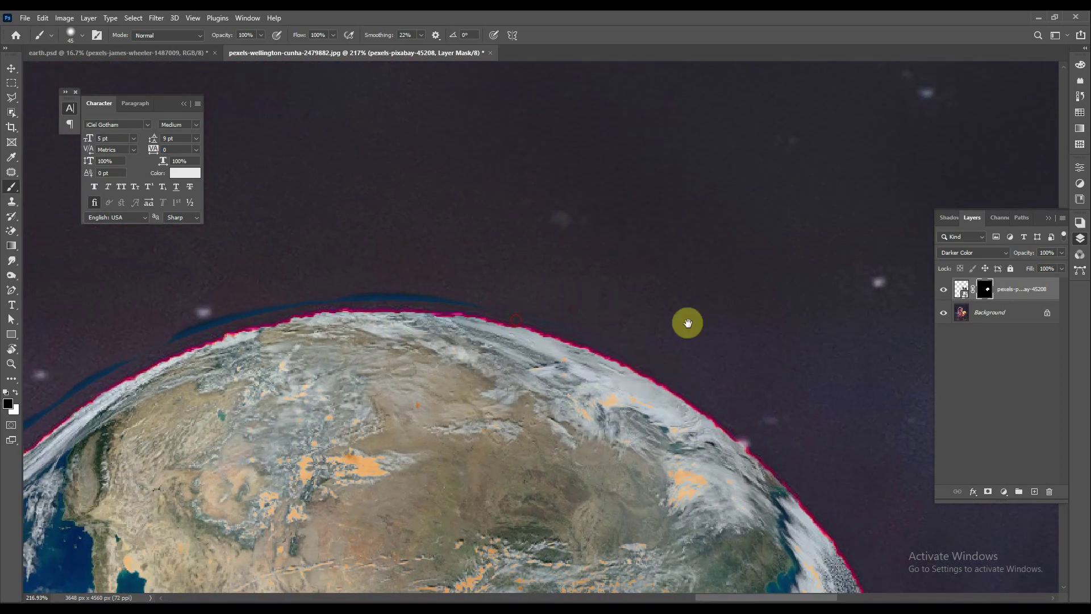
{"action": "left_click_drag", "start_coordinate": [687, 323], "coordinate": [897, 327]}
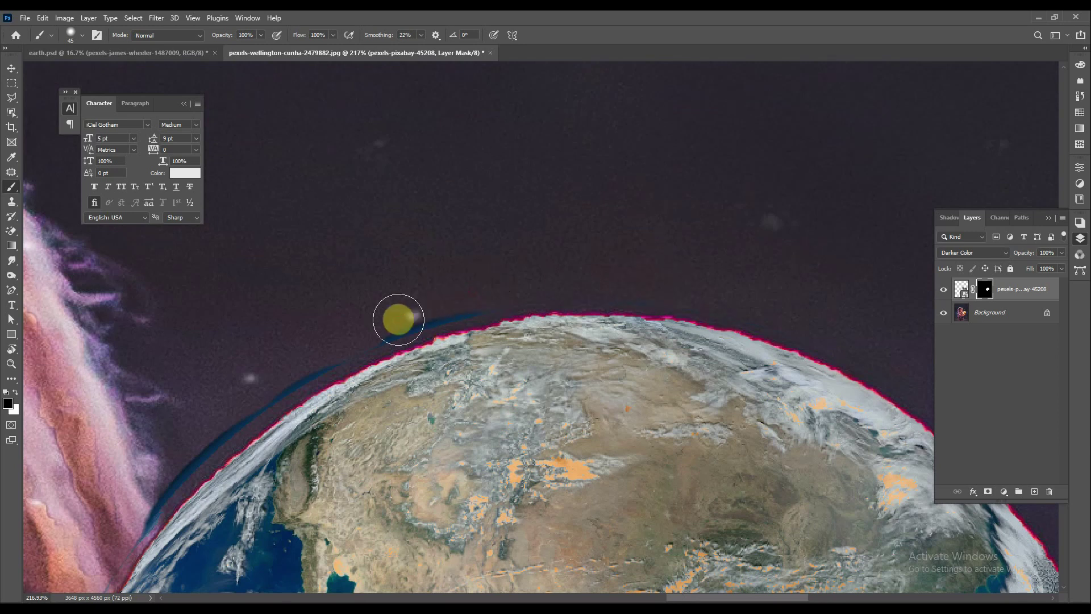
{"action": "mouse_move", "coordinate": [398, 319]}
{"action": "left_mouse_down"}
{"action": "mouse_move", "coordinate": [550, 237]}
{"action": "mouse_move", "coordinate": [600, 185]}
{"action": "left_mouse_up"}
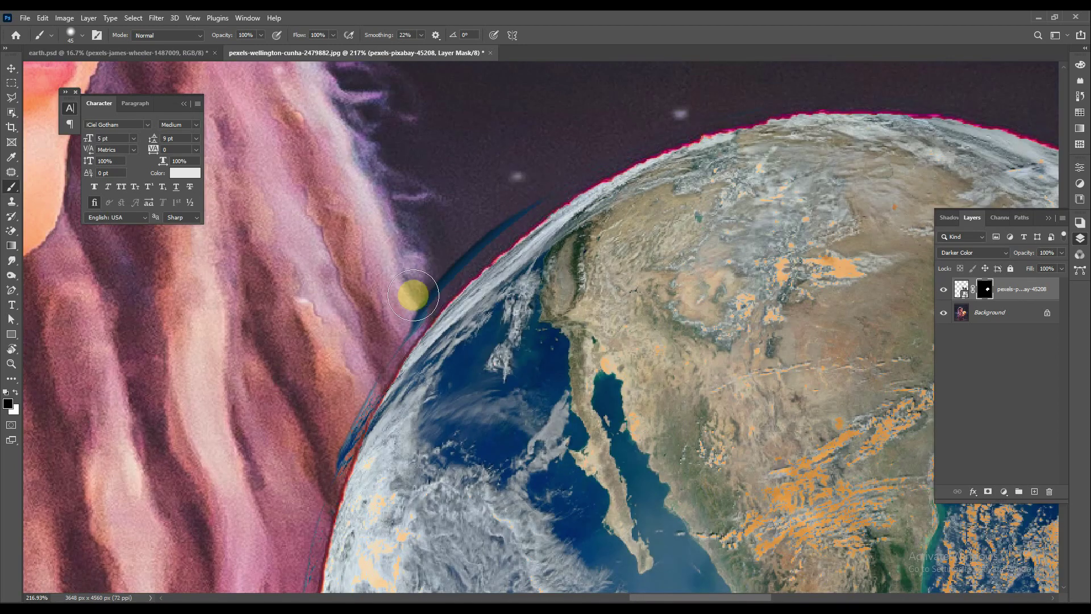
{"action": "scroll", "coordinate": [511, 181], "scroll_direction": "down", "scroll_amount": 3}
{"action": "scroll", "coordinate": [511, 182], "scroll_direction": "left", "scroll_amount": 2}
{"action": "scroll", "coordinate": [472, 256], "scroll_direction": "down", "scroll_amount": 2}
{"action": "scroll", "coordinate": [472, 255], "scroll_direction": "left", "scroll_amount": 1}
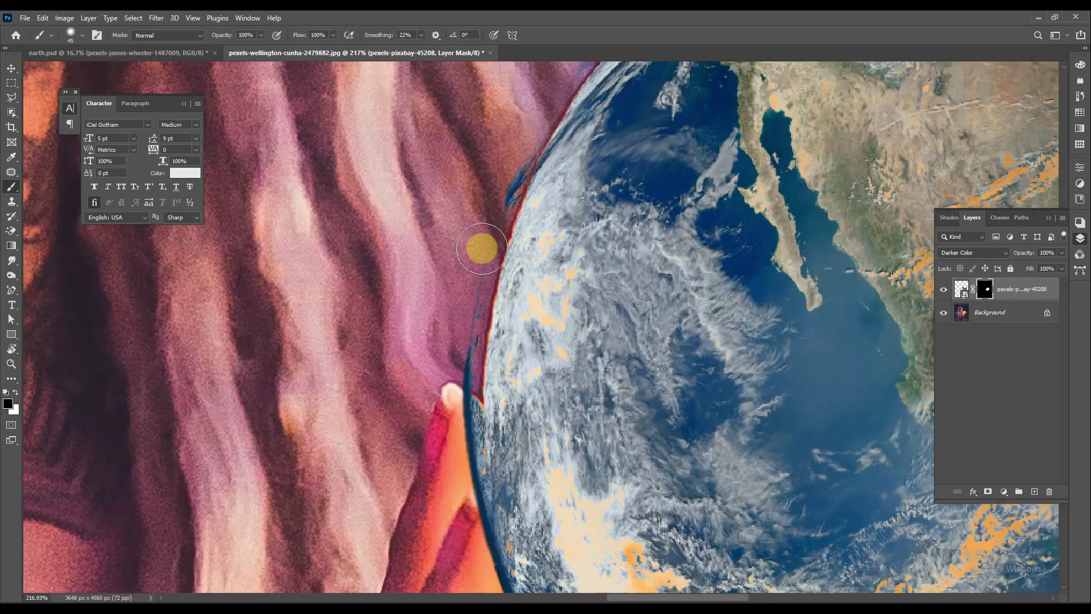
{"action": "left_click_drag", "start_coordinate": [460, 488], "coordinate": [458, 312]}
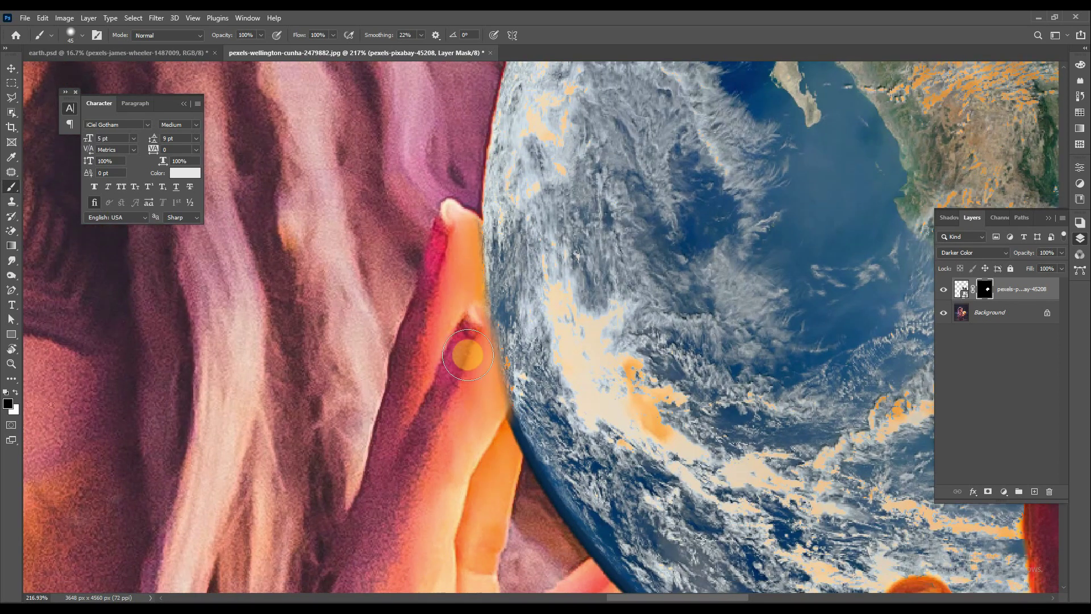
{"action": "mouse_move", "coordinate": [473, 334]}
{"action": "left_mouse_down"}
{"action": "mouse_move", "coordinate": [489, 357]}
{"action": "mouse_move", "coordinate": [546, 383]}
{"action": "mouse_move", "coordinate": [471, 337]}
{"action": "left_mouse_up"}
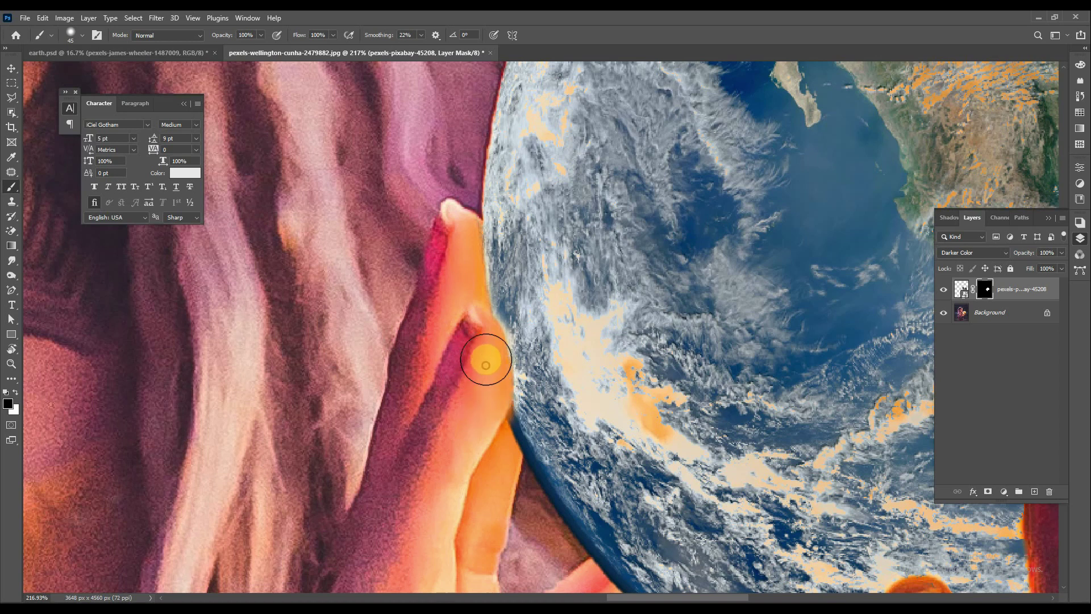
Adjust brush size and hardness and refine the globe's lower edge over the finger
{"action": "scroll", "coordinate": [500, 409], "scroll_direction": "down", "scroll_amount": 2}
{"action": "scroll", "coordinate": [465, 227], "scroll_direction": "down", "scroll_amount": 2}
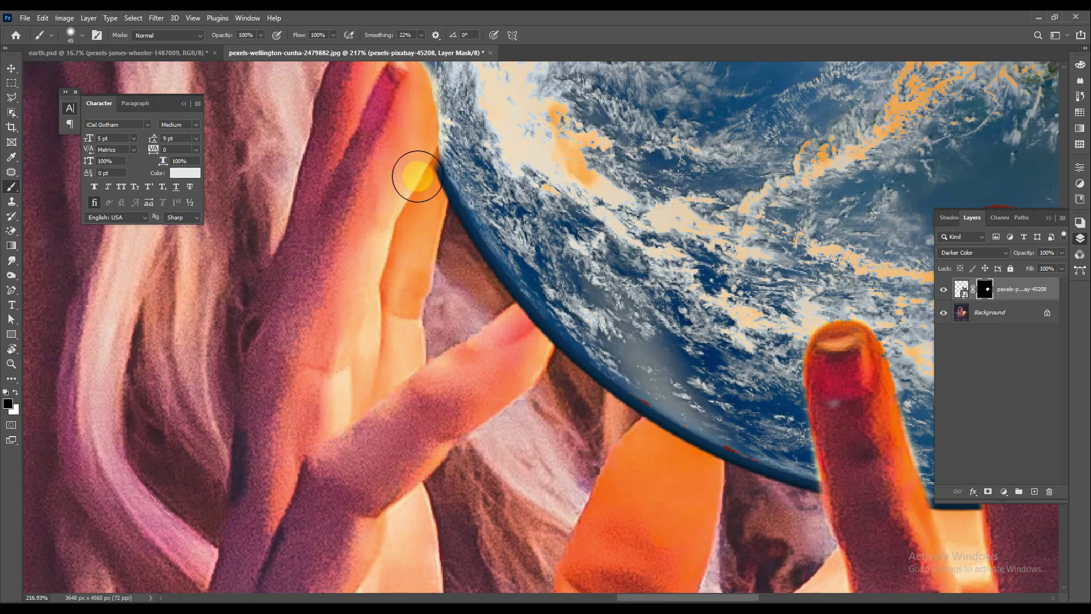
{"action": "mouse_move", "coordinate": [418, 176]}
{"action": "left_mouse_down"}
{"action": "mouse_move", "coordinate": [524, 341]}
{"action": "mouse_move", "coordinate": [596, 406]}
{"action": "left_mouse_up"}
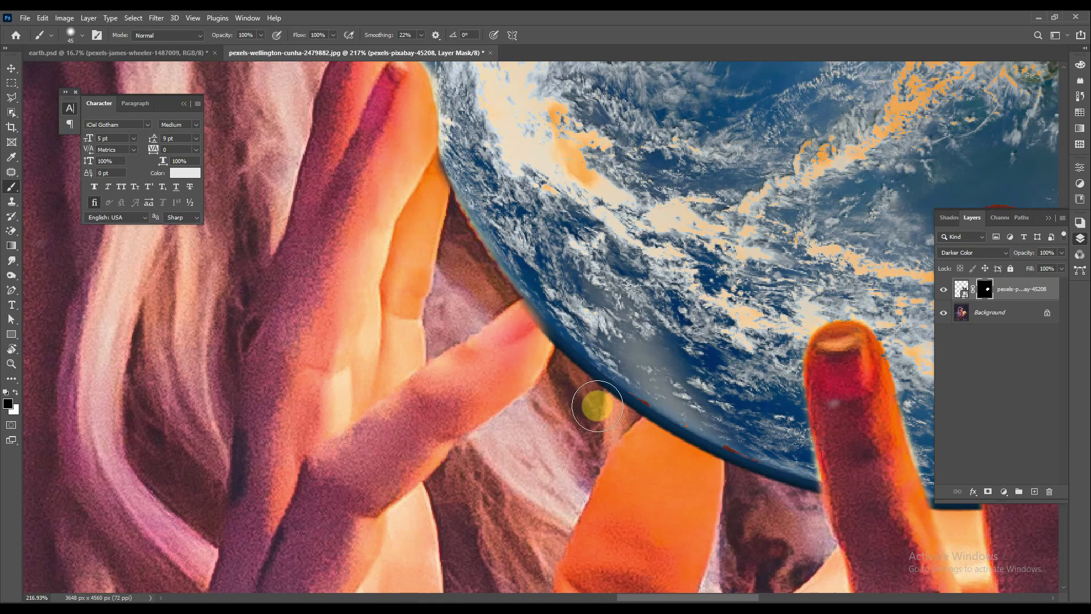
{"action": "scroll", "coordinate": [475, 287], "scroll_direction": "down", "scroll_amount": 3}
{"action": "scroll", "coordinate": [449, 253], "scroll_direction": "down", "scroll_amount": 1}
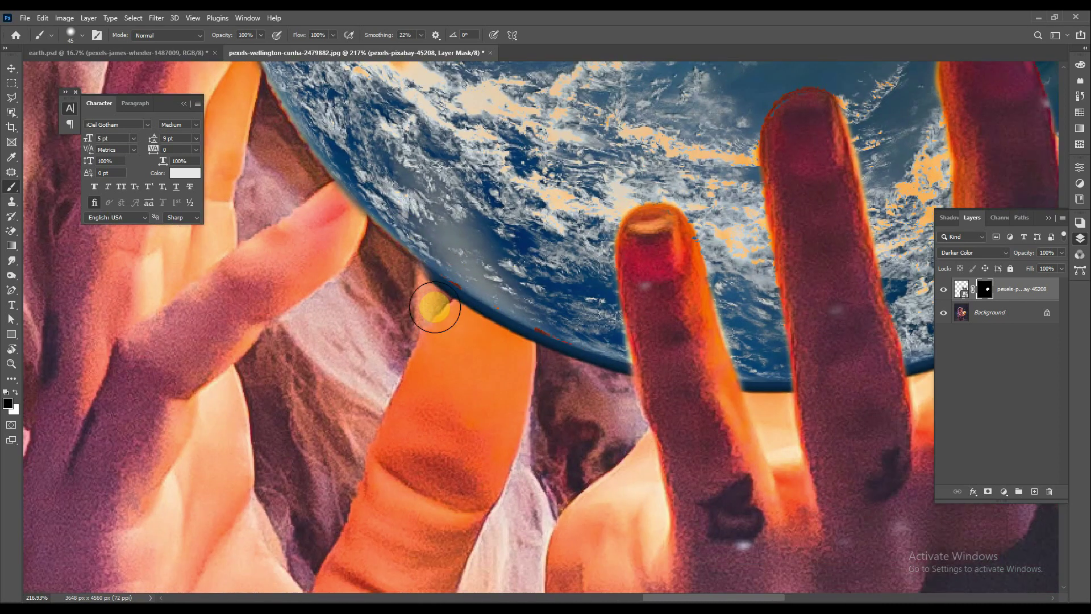
{"action": "left_click_drag", "start_coordinate": [474, 299], "coordinate": [481, 382]}
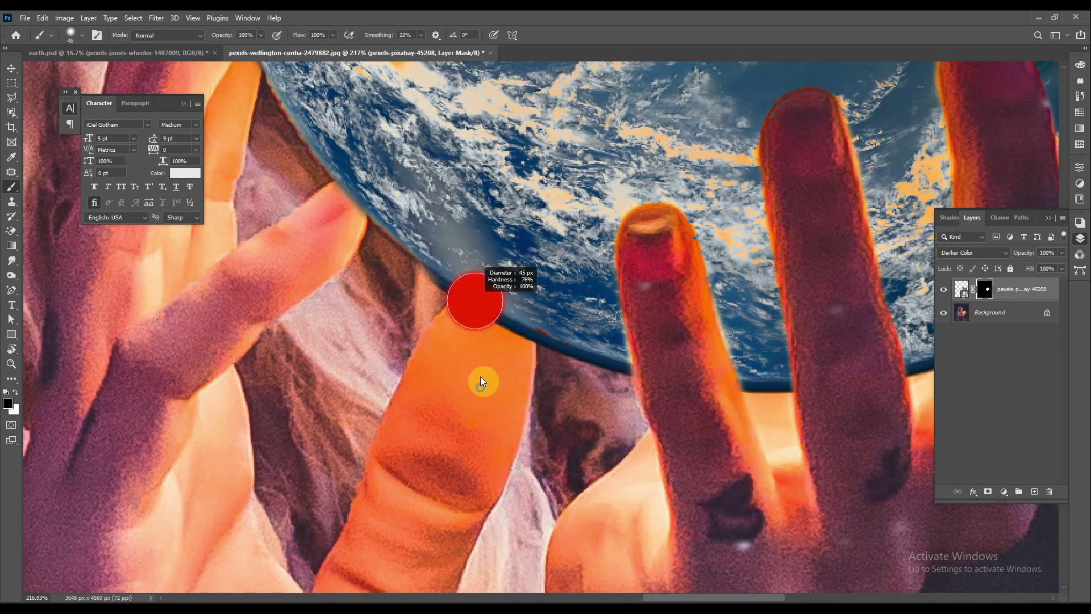
{"action": "mouse_move", "coordinate": [415, 293]}
{"action": "left_mouse_down"}
{"action": "mouse_move", "coordinate": [568, 377]}
{"action": "mouse_move", "coordinate": [796, 414]}
{"action": "mouse_move", "coordinate": [841, 402]}
{"action": "mouse_move", "coordinate": [597, 397]}
{"action": "mouse_move", "coordinate": [699, 378]}
{"action": "mouse_move", "coordinate": [672, 385]}
{"action": "left_mouse_up"}
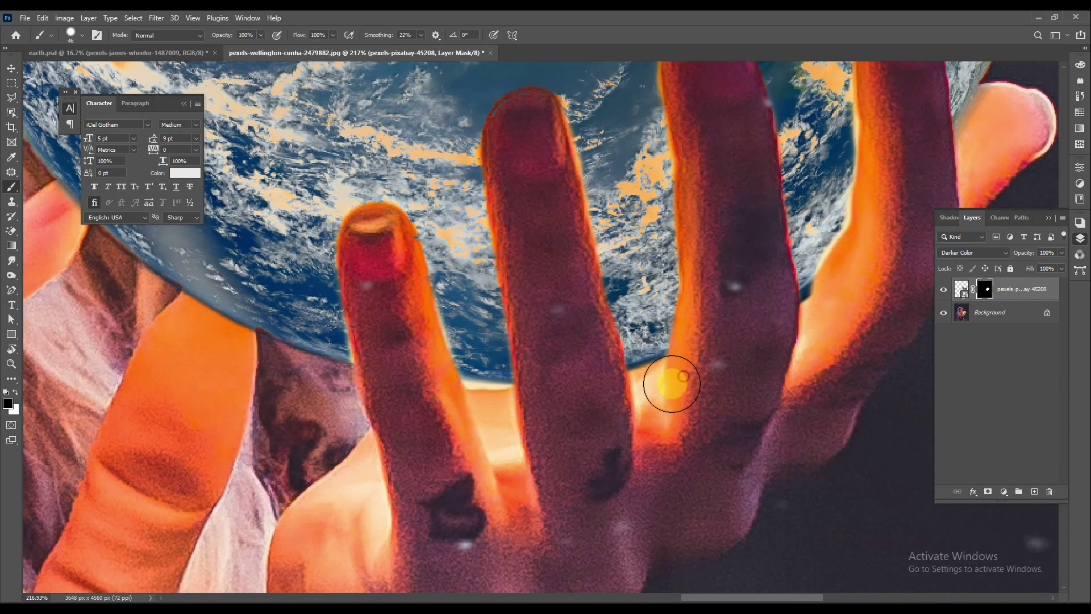
{"action": "scroll", "coordinate": [725, 370], "scroll_direction": "down", "scroll_amount": 1}
{"action": "scroll", "coordinate": [666, 320], "scroll_direction": "down", "scroll_amount": 1}
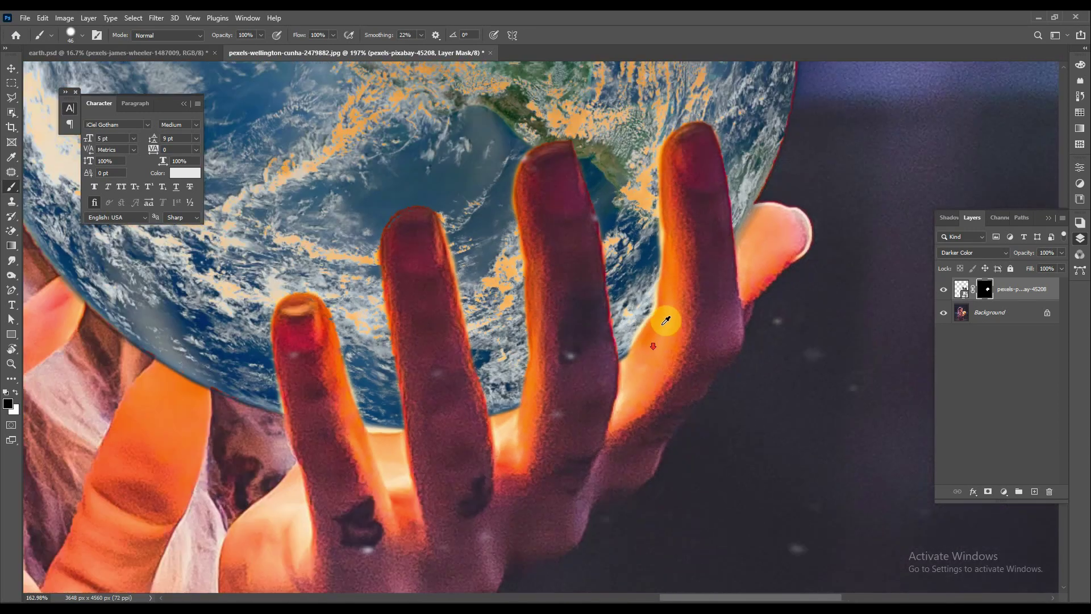
{"action": "scroll", "coordinate": [666, 321], "scroll_direction": "down", "scroll_amount": 2}
{"action": "scroll", "coordinate": [663, 312], "scroll_direction": "down", "scroll_amount": 2}
{"action": "scroll", "coordinate": [570, 261], "scroll_direction": "down", "scroll_amount": 3}
{"action": "scroll", "coordinate": [580, 253], "scroll_direction": "up", "scroll_amount": 2}
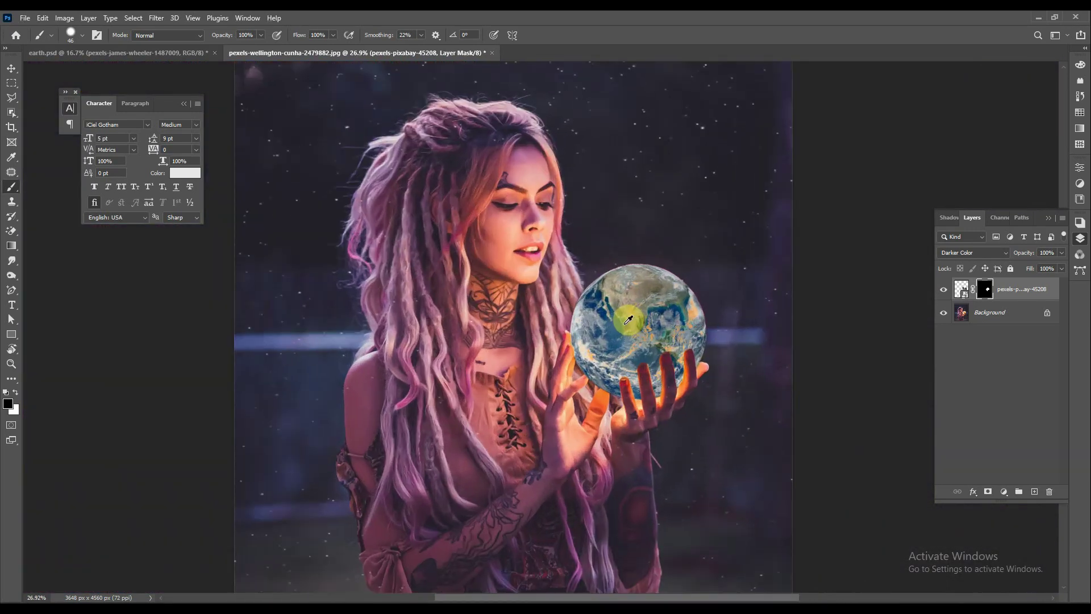
Tint the globe layer bluer with Color Balance midtones -30, -3, +62
{"action": "left_click", "coordinate": [11, 68]}
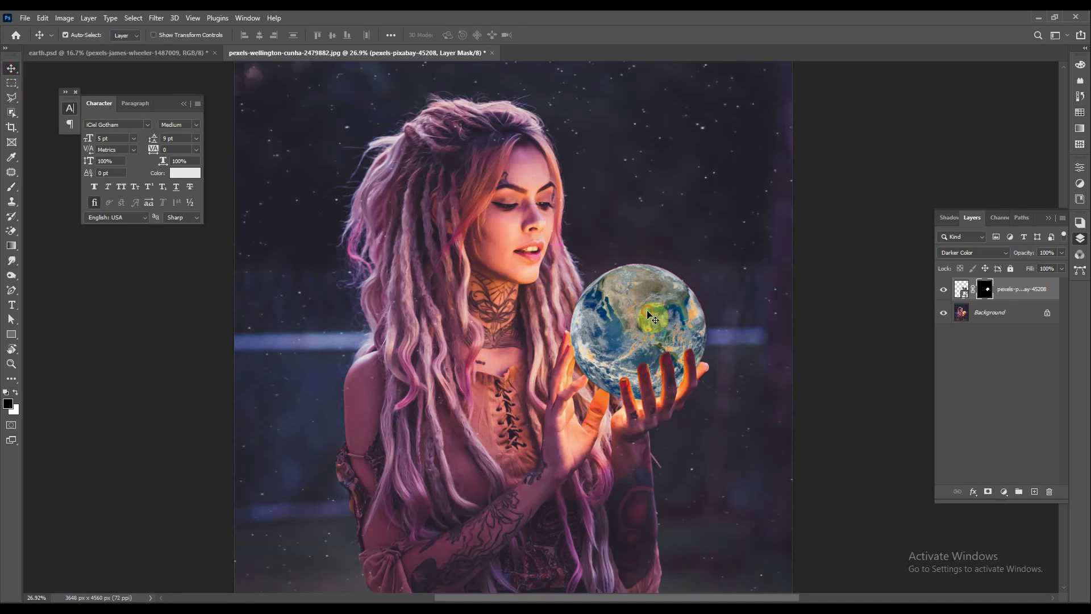
{"action": "left_click", "coordinate": [962, 290]}
{"action": "key", "text": "ctrl+b"}
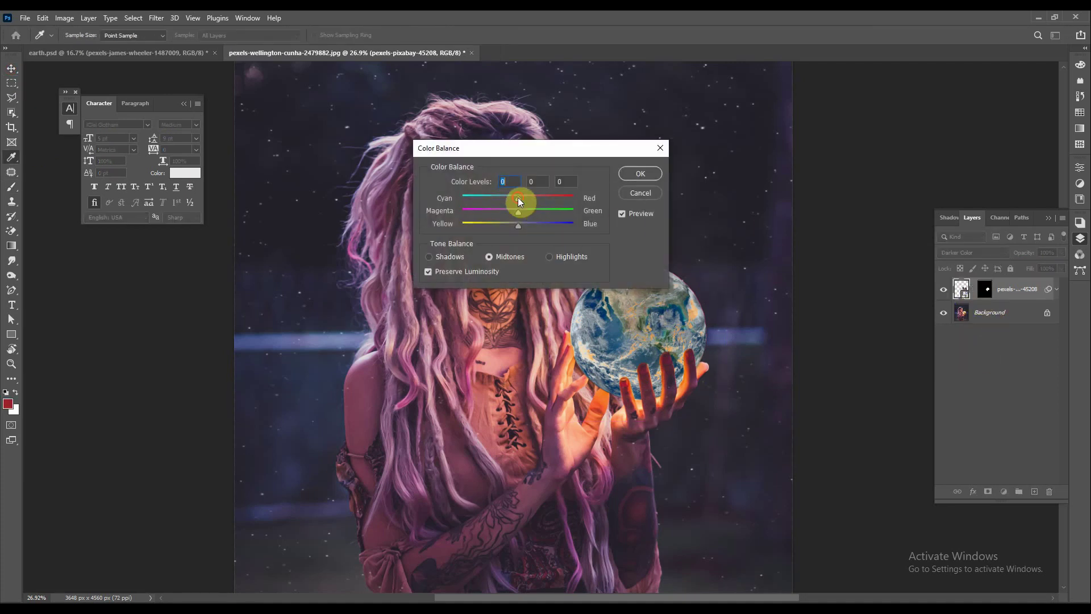
{"action": "mouse_move", "coordinate": [517, 226]}
{"action": "left_mouse_down"}
{"action": "mouse_move", "coordinate": [558, 225]}
{"action": "mouse_move", "coordinate": [516, 212]}
{"action": "mouse_move", "coordinate": [531, 209]}
{"action": "left_mouse_up"}
{"action": "left_click", "coordinate": [645, 174]}
{"action": "left_click", "coordinate": [632, 175]}
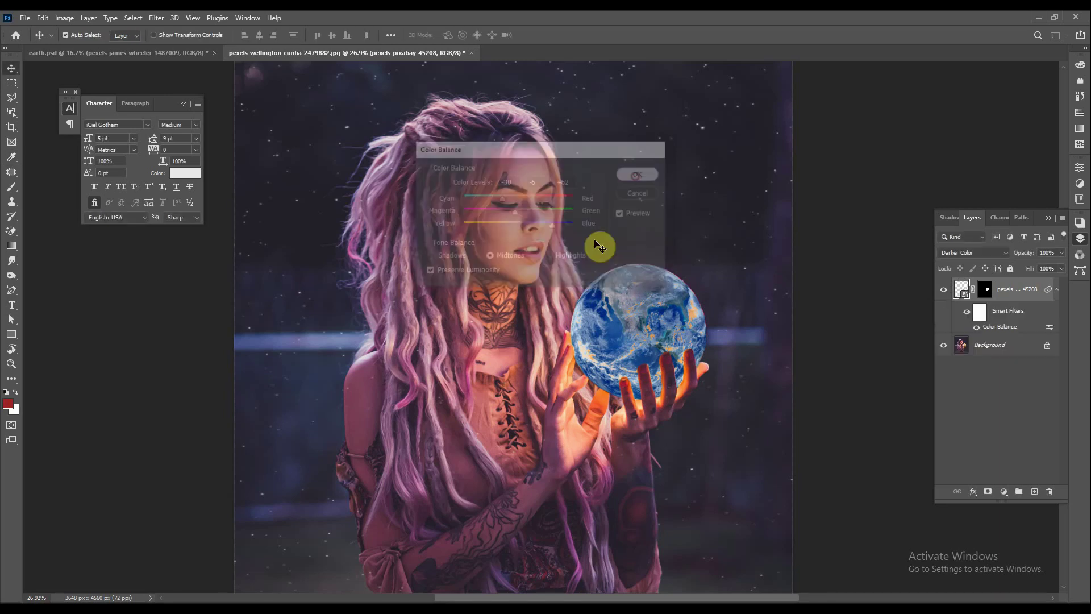
{"action": "scroll", "coordinate": [653, 353], "scroll_direction": "down", "scroll_amount": 1}
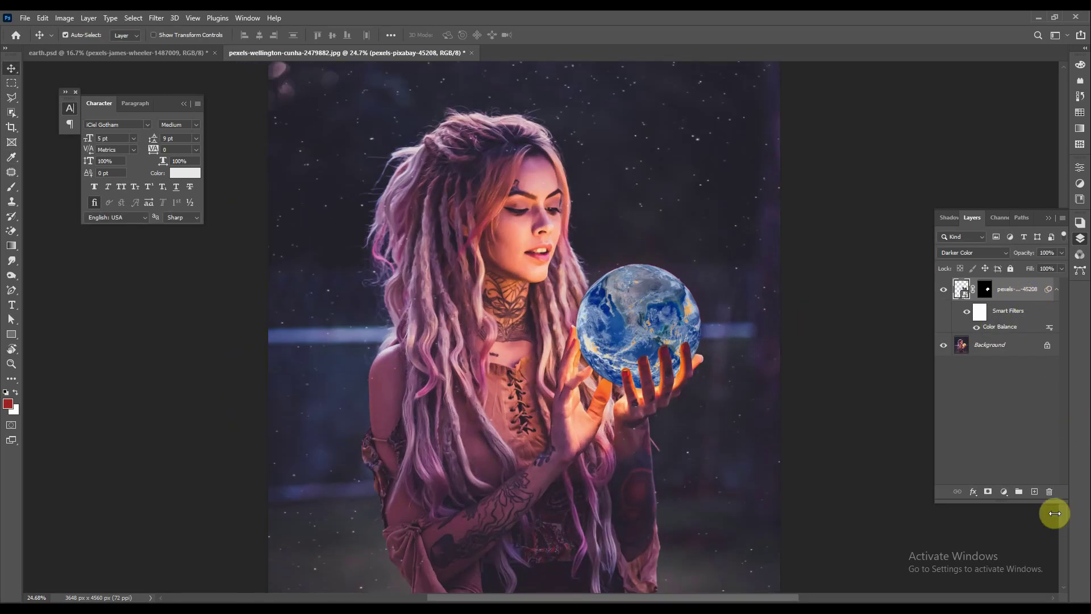
Duplicate the Background layer and add a near-black Solid Color fill layer
{"action": "left_click", "coordinate": [1010, 351]}
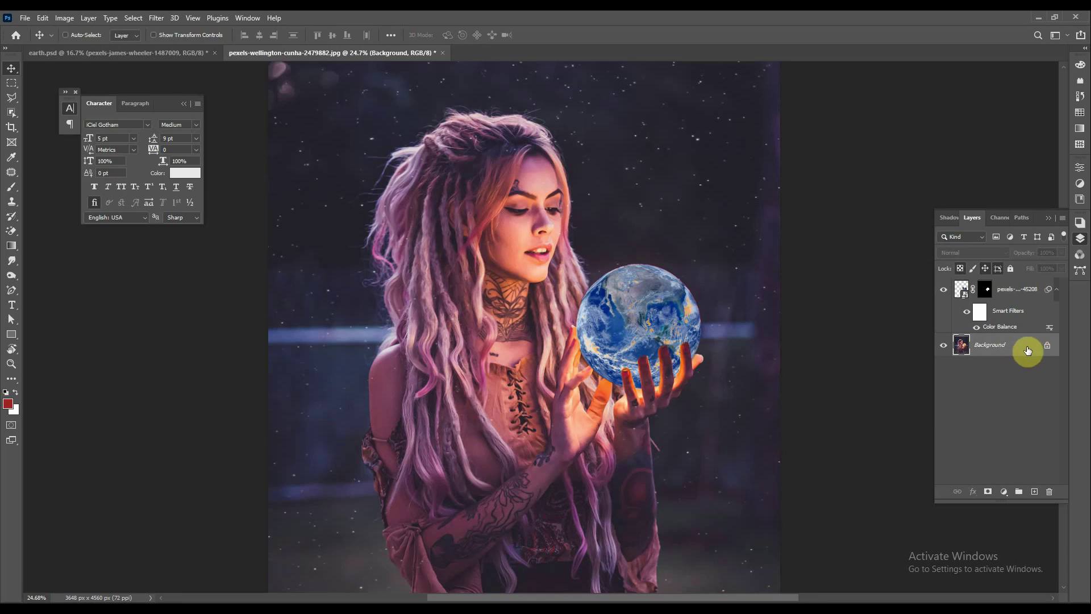
{"action": "key", "text": "ctrl+j"}
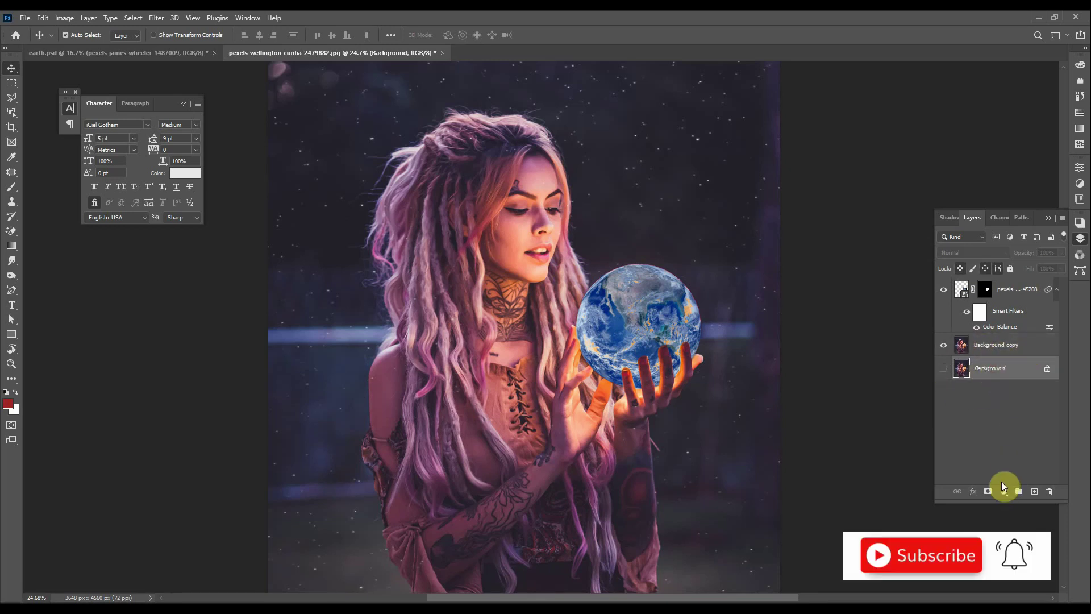
{"action": "left_click", "coordinate": [1003, 487]}
{"action": "left_click", "coordinate": [1008, 292]}
{"action": "left_click_drag", "start_coordinate": [752, 527], "coordinate": [689, 534]}
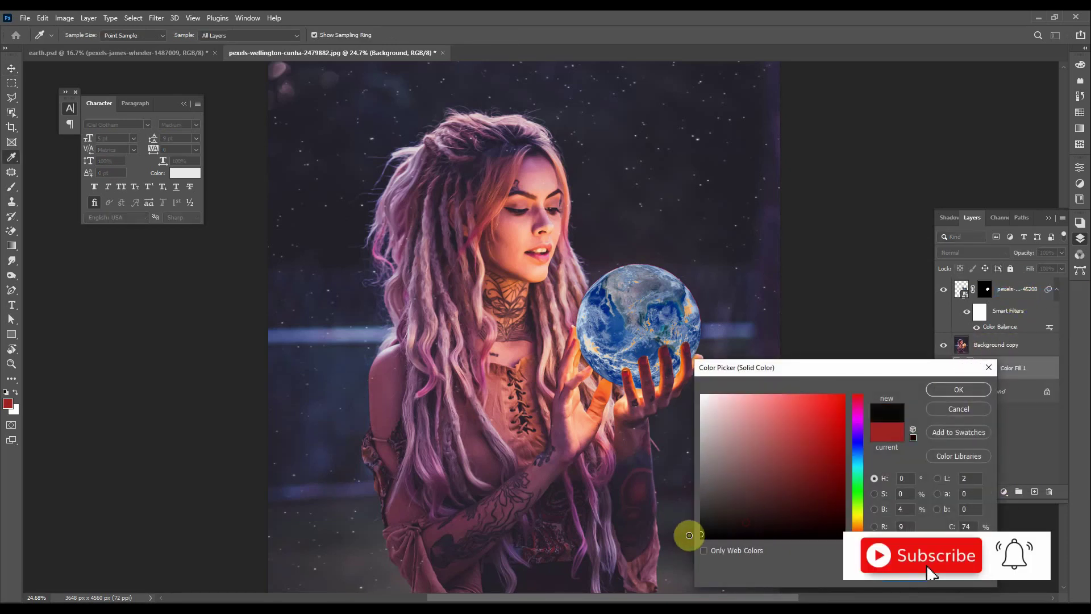
{"action": "left_click", "coordinate": [959, 390]}
Mask Background copy to the woman and globe using Select Subject, then target its image
{"action": "left_click", "coordinate": [1003, 344]}
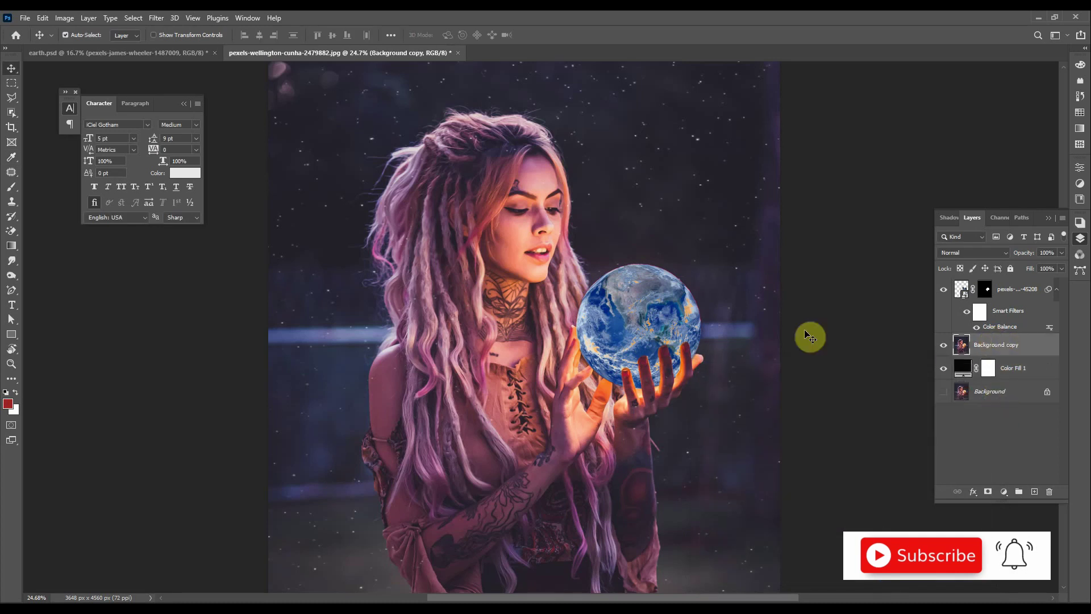
{"action": "left_click", "coordinate": [11, 112]}
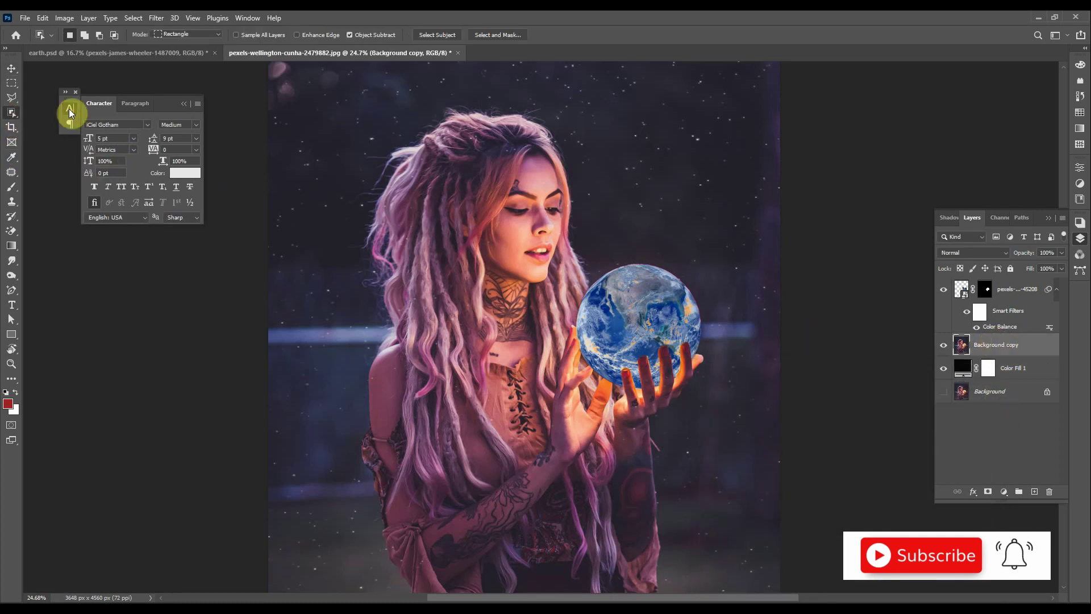
{"action": "left_click", "coordinate": [443, 36]}
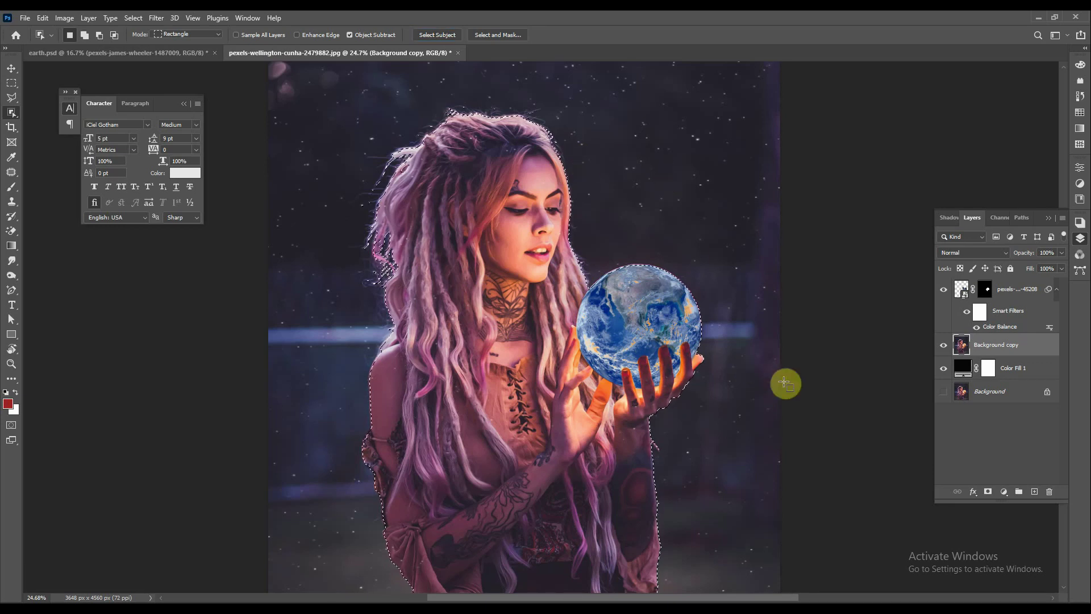
{"action": "left_click", "coordinate": [987, 491]}
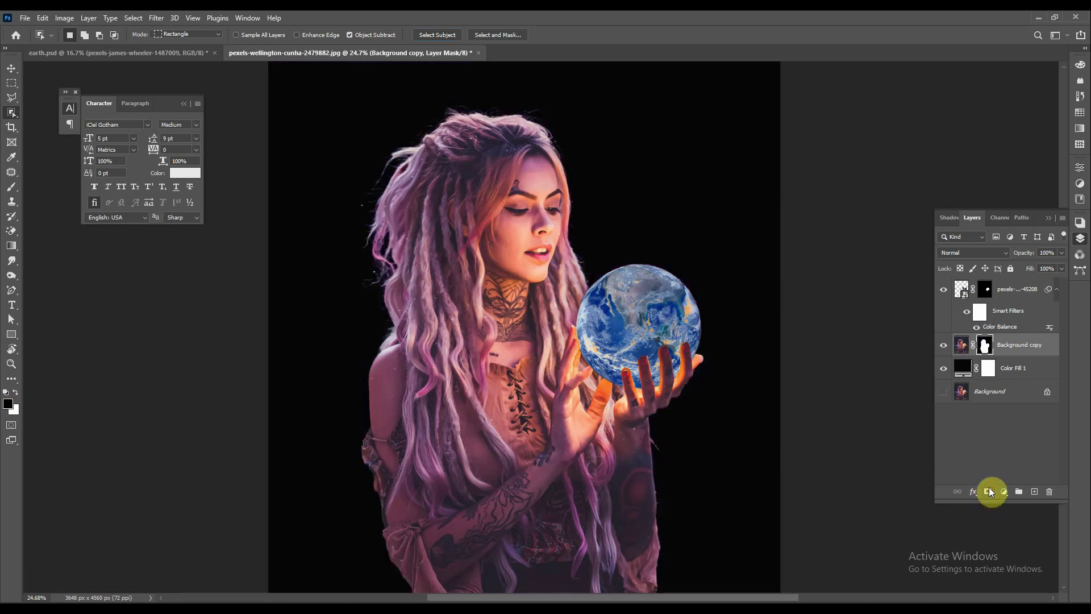
{"action": "key", "text": "b"}
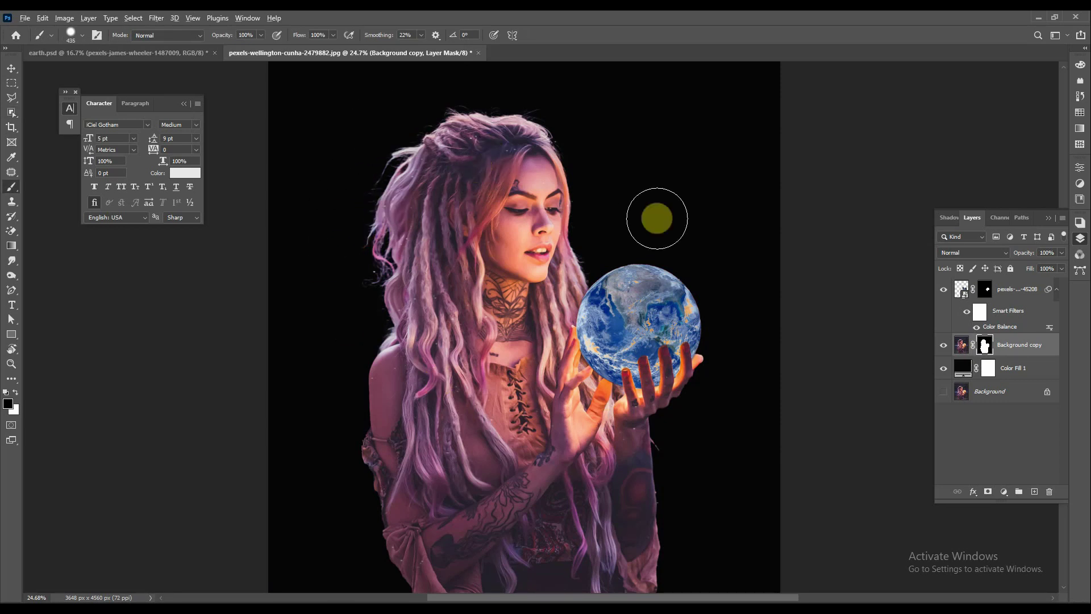
{"action": "scroll", "coordinate": [628, 397], "scroll_direction": "down", "scroll_amount": 3}
{"action": "scroll", "coordinate": [689, 353], "scroll_direction": "up", "scroll_amount": 3}
{"action": "key", "text": "v"}
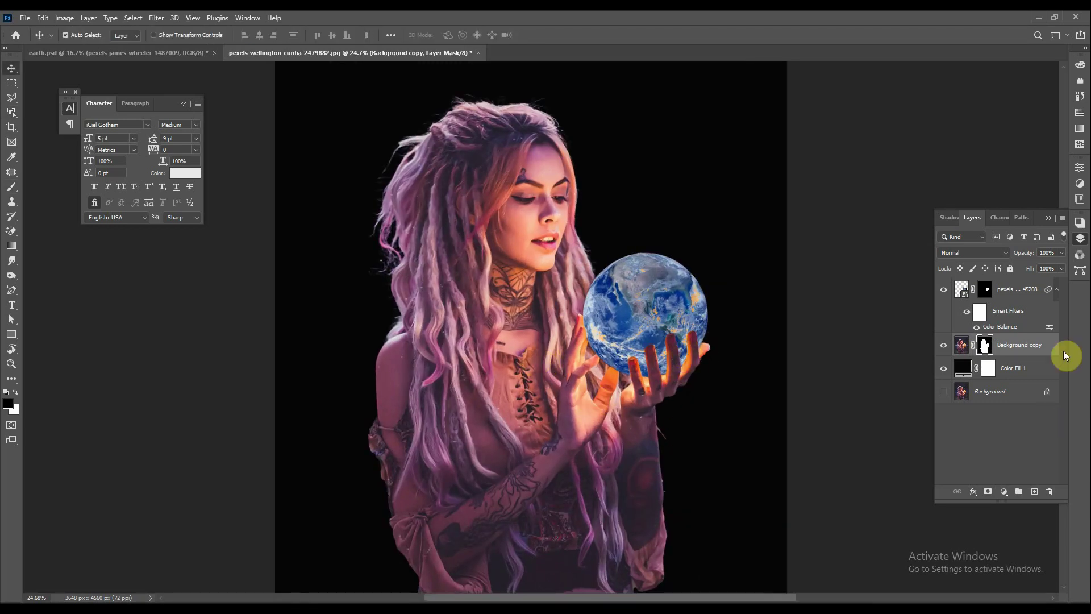
{"action": "left_click", "coordinate": [962, 351]}
Add a Color Lookup 1 layer using Moonlight.3DL and select its mask
{"action": "left_click", "coordinate": [1003, 491]}
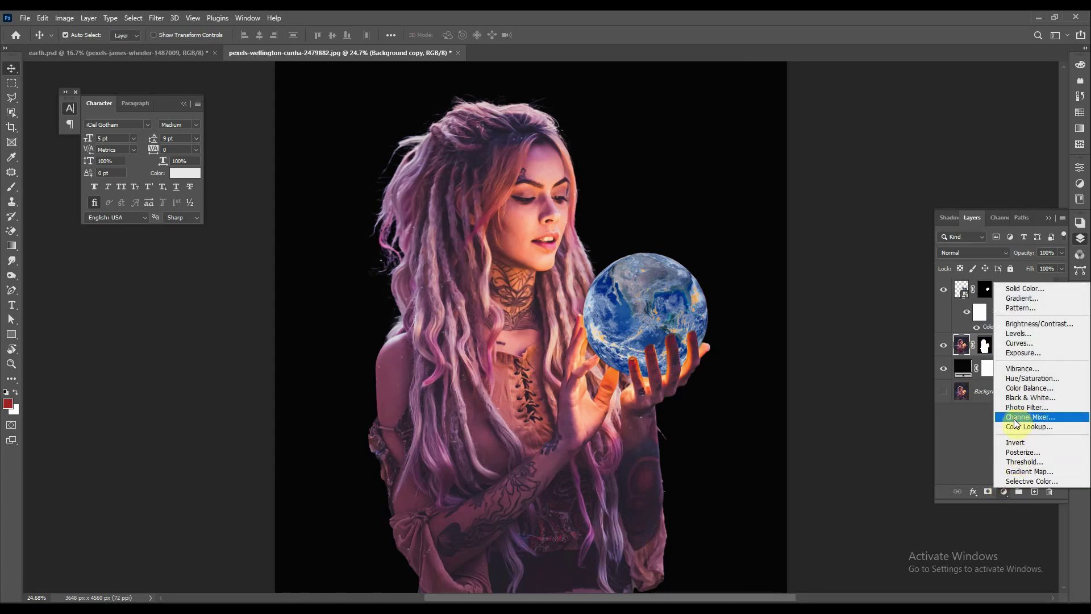
{"action": "left_click", "coordinate": [1026, 426]}
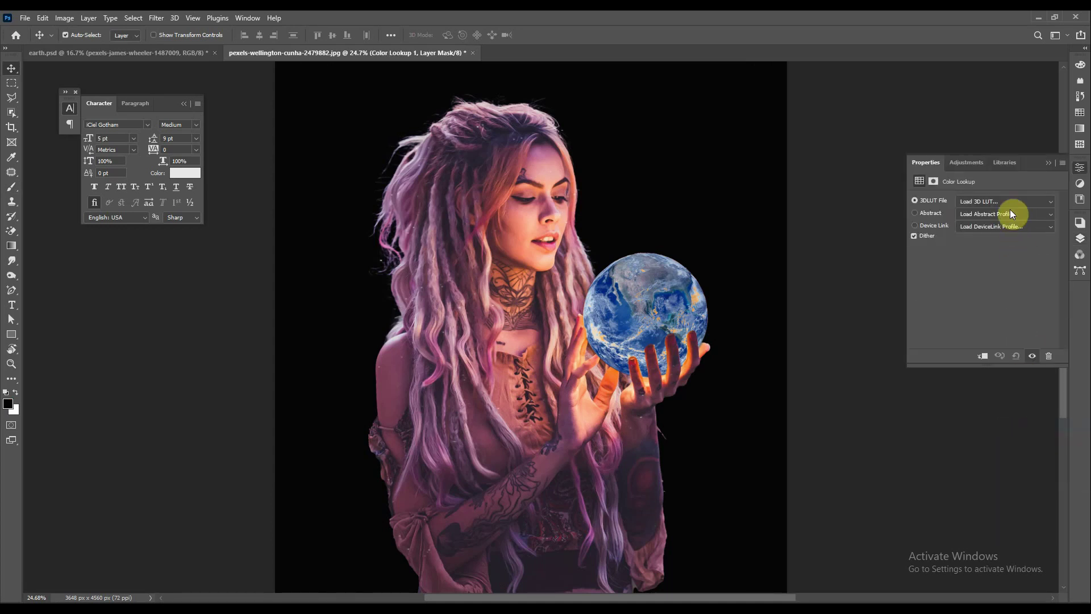
{"action": "left_click", "coordinate": [1011, 203]}
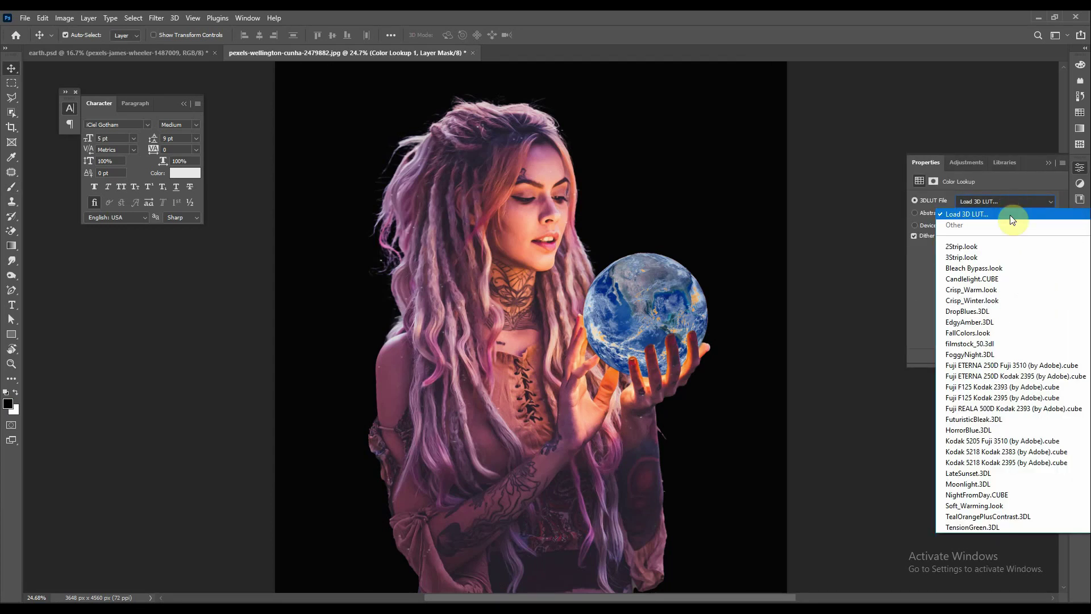
{"action": "left_click", "coordinate": [968, 483]}
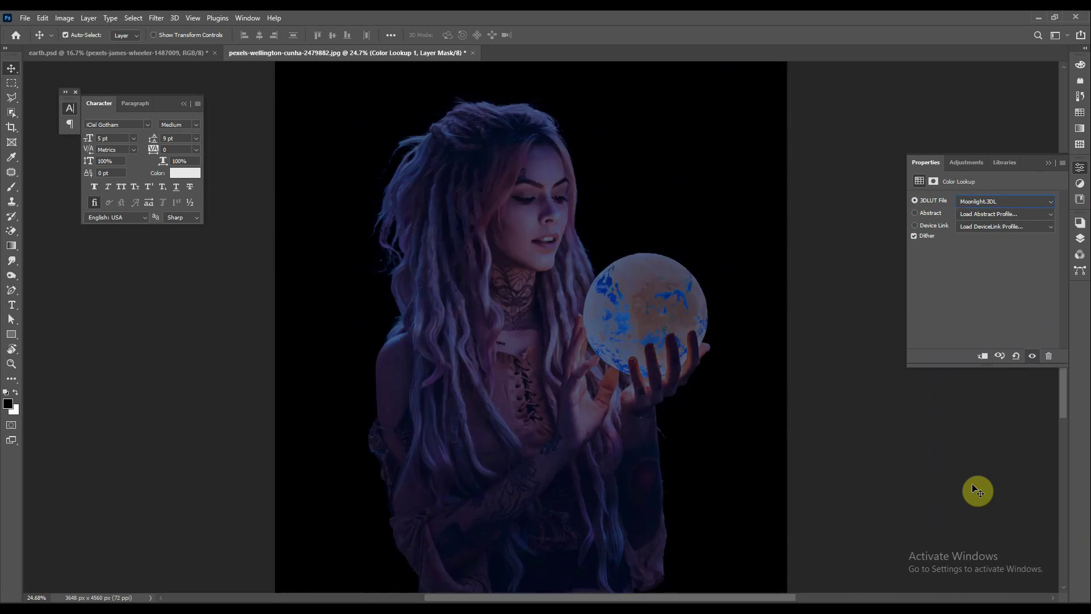
{"action": "left_click", "coordinate": [1080, 239]}
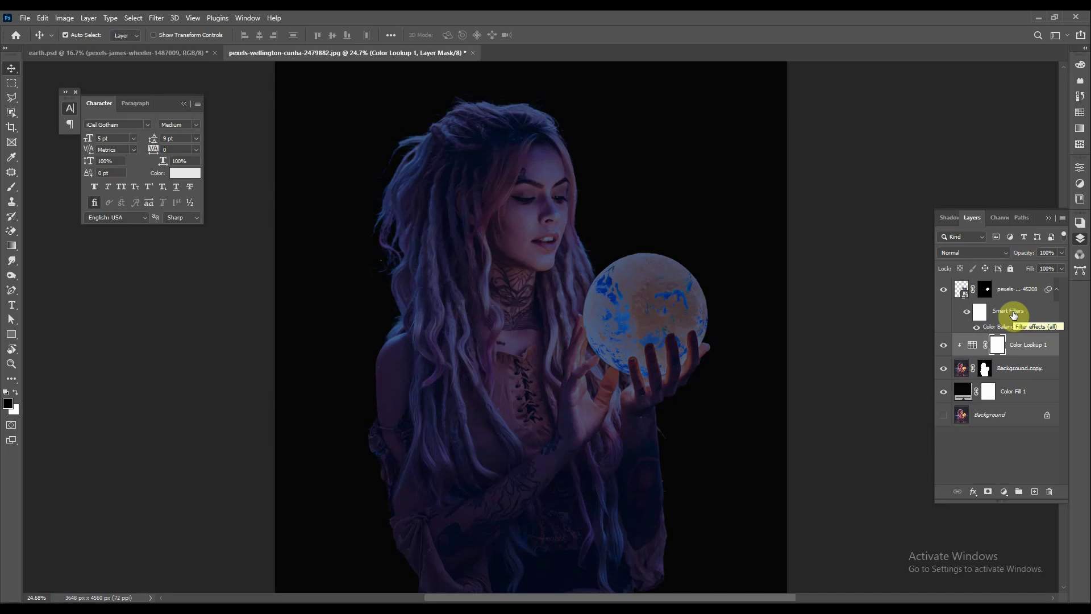
{"action": "left_click", "coordinate": [972, 344]}
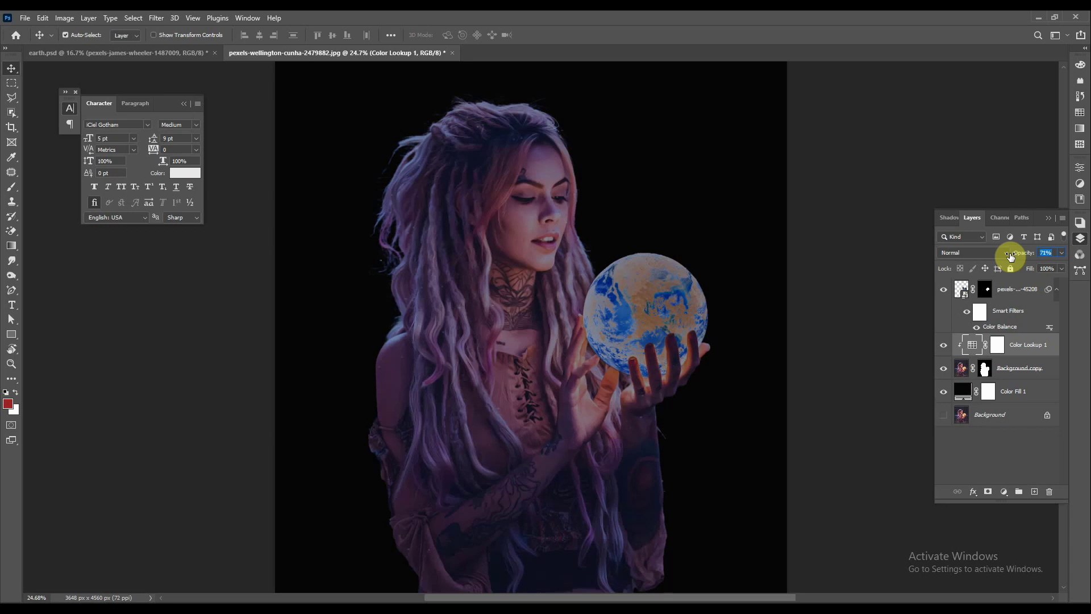
{"action": "left_click", "coordinate": [999, 345]}
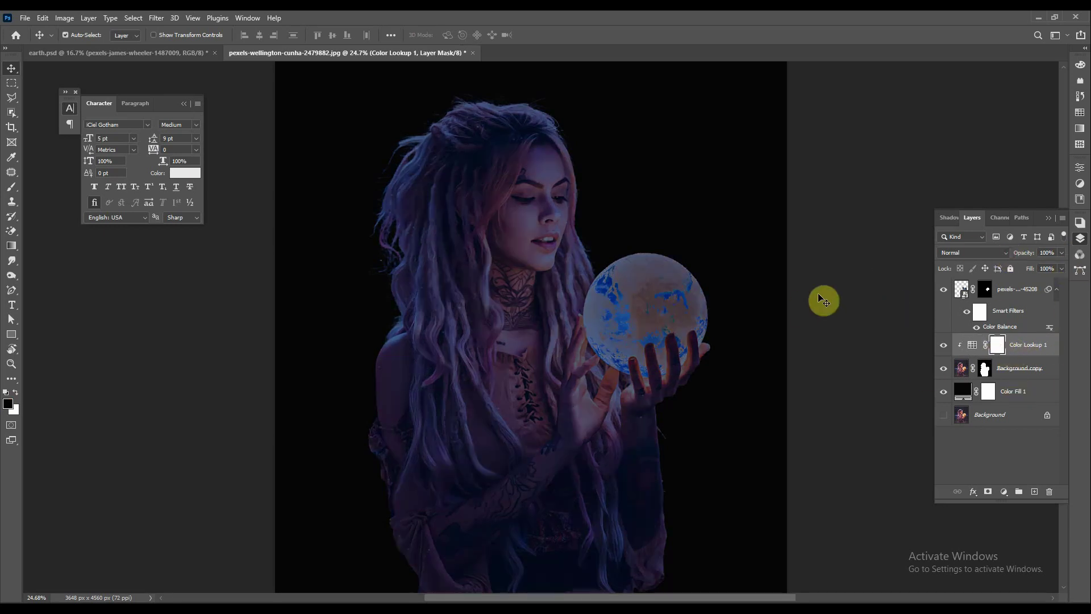
Paint the moonlight grade off the globe with a large soft black brush
{"action": "key", "text": "b"}
{"action": "left_click", "coordinate": [648, 311]}
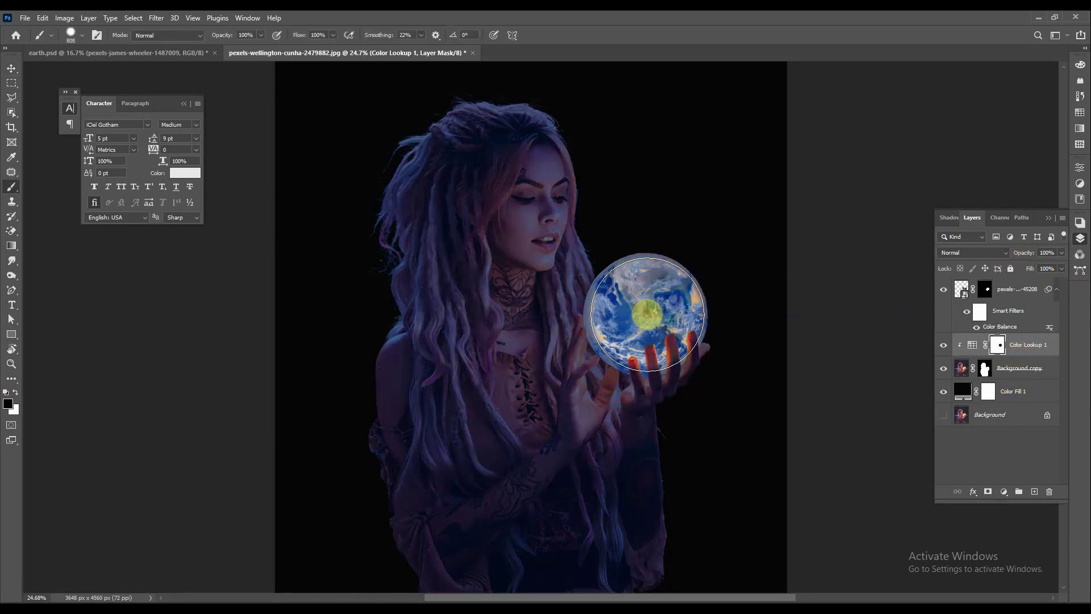
{"action": "mouse_move", "coordinate": [646, 324]}
{"action": "left_mouse_down"}
{"action": "mouse_move", "coordinate": [662, 332]}
{"action": "mouse_move", "coordinate": [638, 322]}
{"action": "left_mouse_up"}
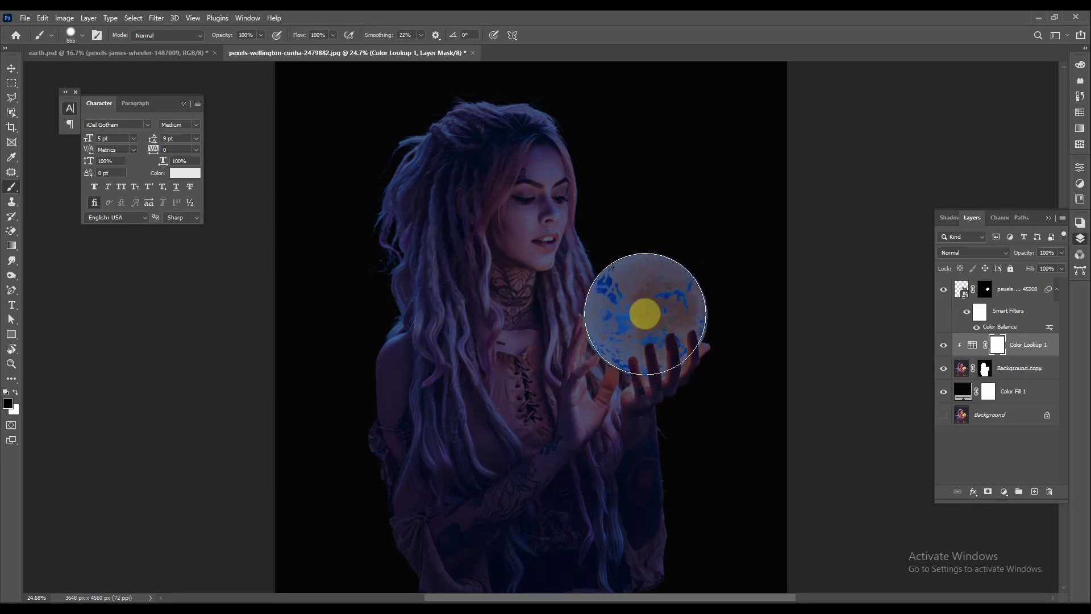
{"action": "left_click", "coordinate": [645, 314]}
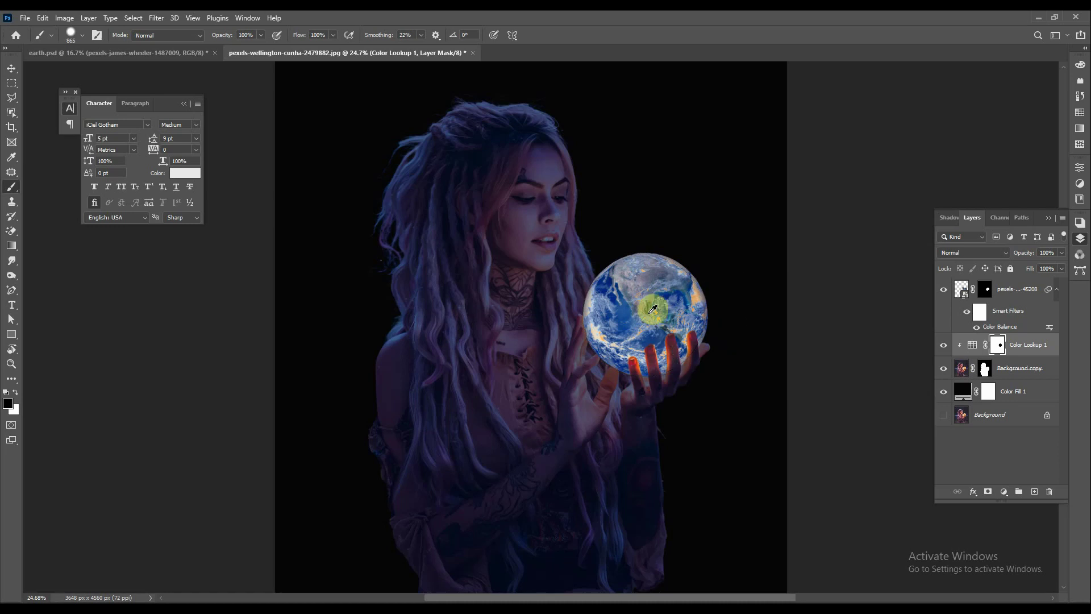
{"action": "left_click_drag", "start_coordinate": [646, 313], "coordinate": [658, 92]}
{"action": "left_click_drag", "start_coordinate": [663, 402], "coordinate": [674, 260]}
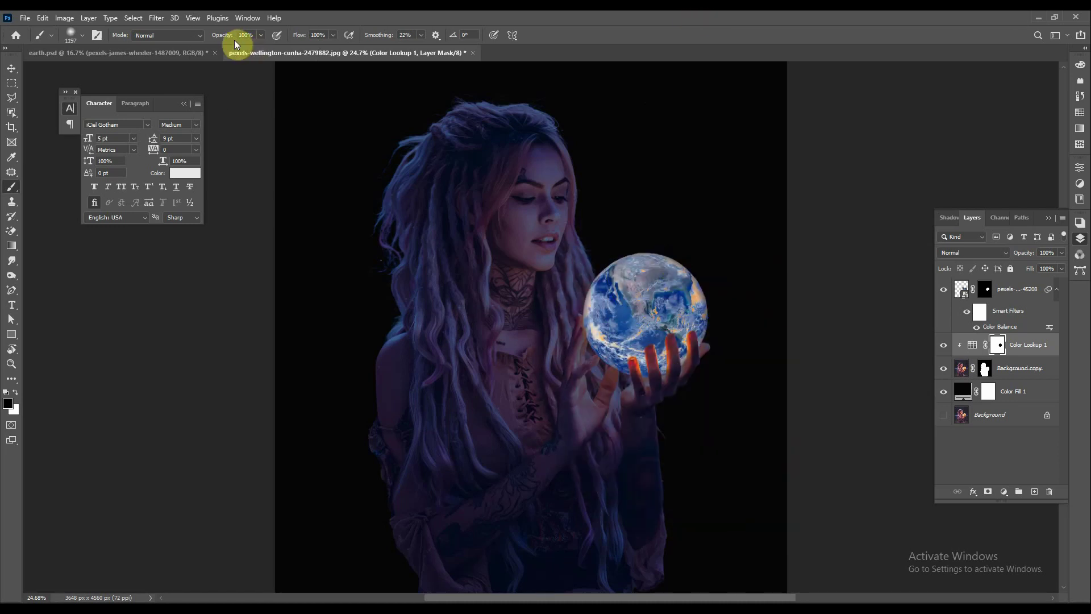
Partly unmask her face at 61 and hands at 45 brush opacity, then select the globe layer
{"action": "type", "text": "61"}
{"action": "left_click_drag", "start_coordinate": [560, 228], "coordinate": [587, 263]}
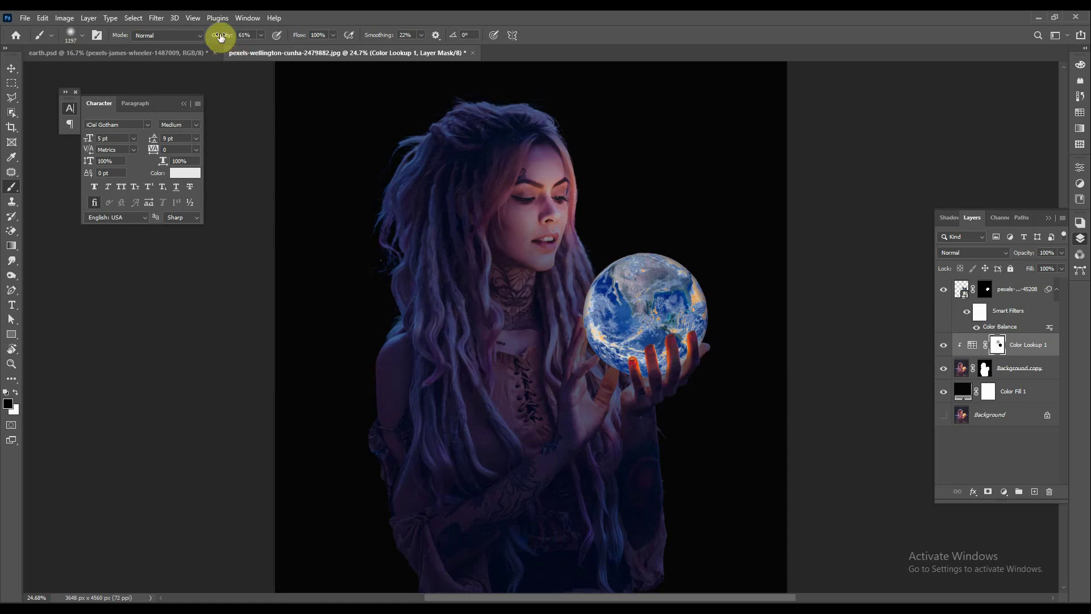
{"action": "type", "text": "45"}
{"action": "mouse_move", "coordinate": [620, 316]}
{"action": "left_mouse_down"}
{"action": "mouse_move", "coordinate": [705, 354]}
{"action": "mouse_move", "coordinate": [589, 176]}
{"action": "mouse_move", "coordinate": [556, 310]}
{"action": "left_mouse_up"}
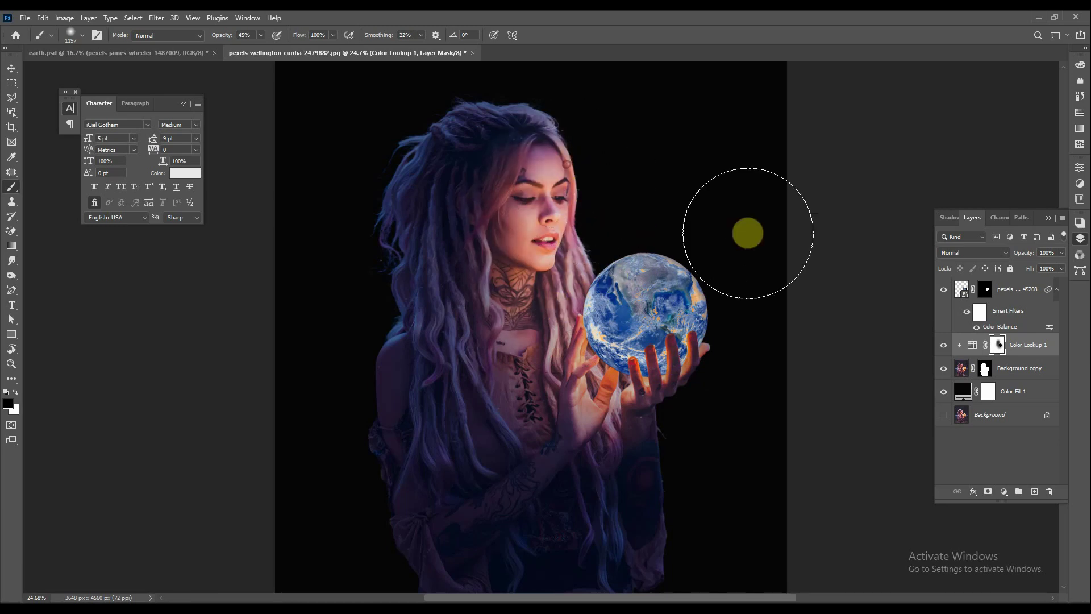
{"action": "key", "text": "v"}
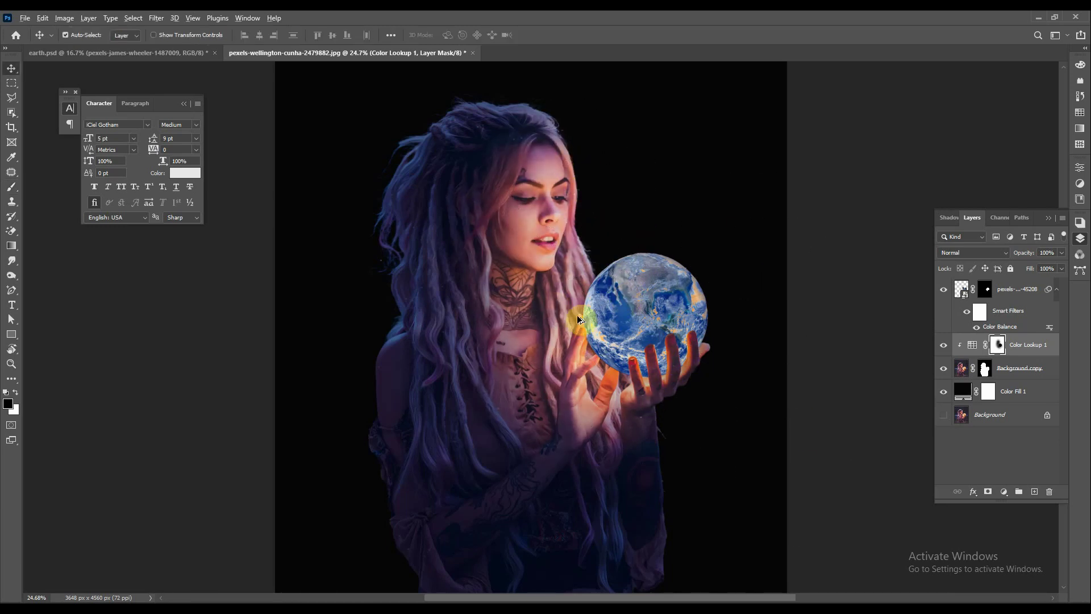
{"action": "left_click", "coordinate": [971, 349]}
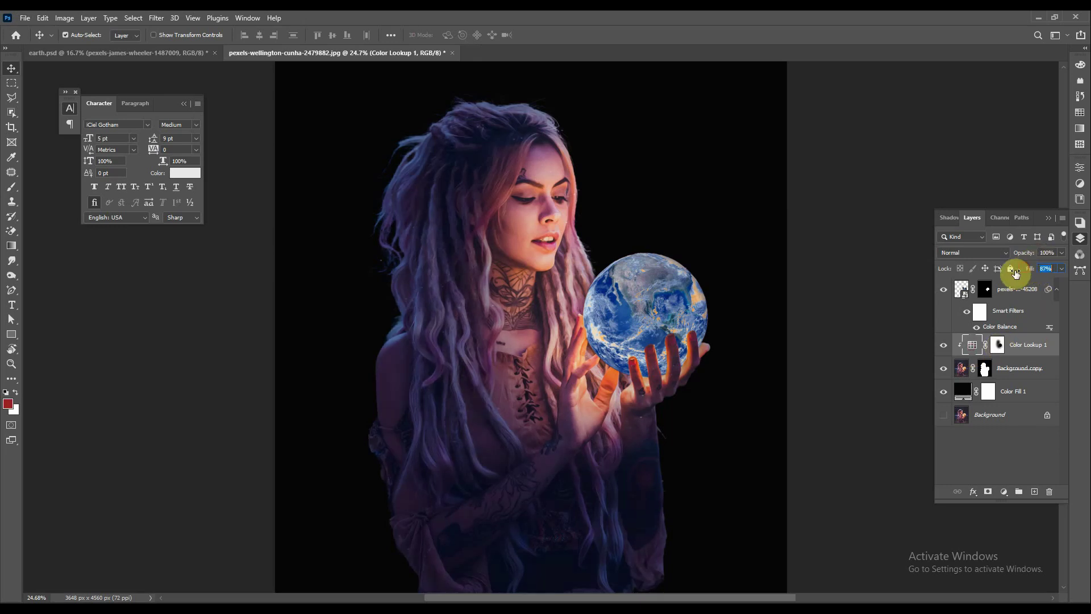
{"action": "left_click", "coordinate": [1017, 291]}
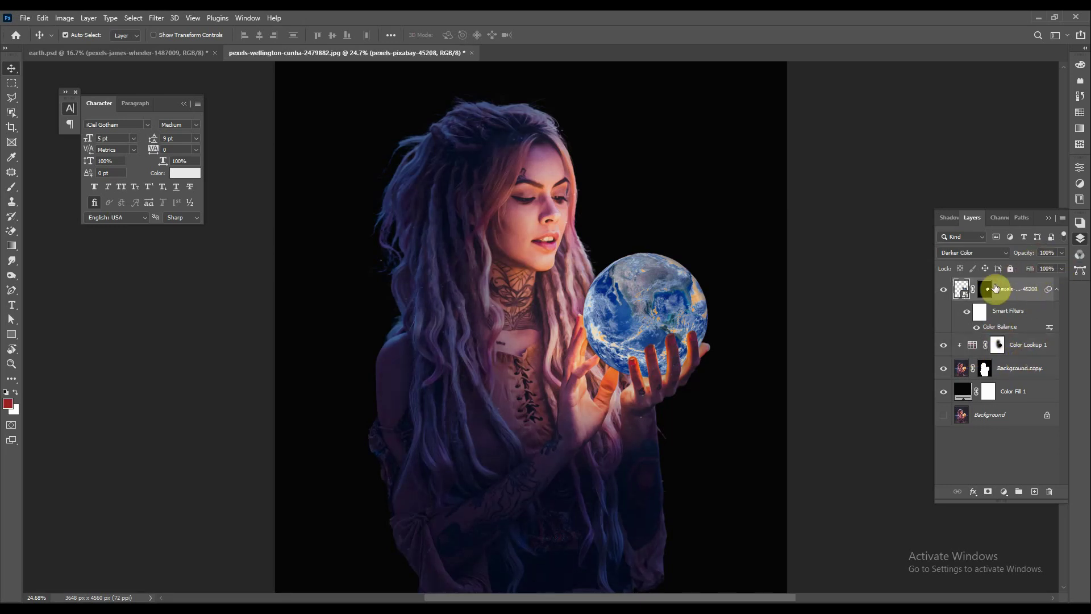
Paint a soft blue glow, sampled from the globe, over the globe on a new layer
{"action": "left_click", "coordinate": [1038, 492]}
{"action": "key", "text": "b"}
{"action": "left_click", "coordinate": [591, 227]}
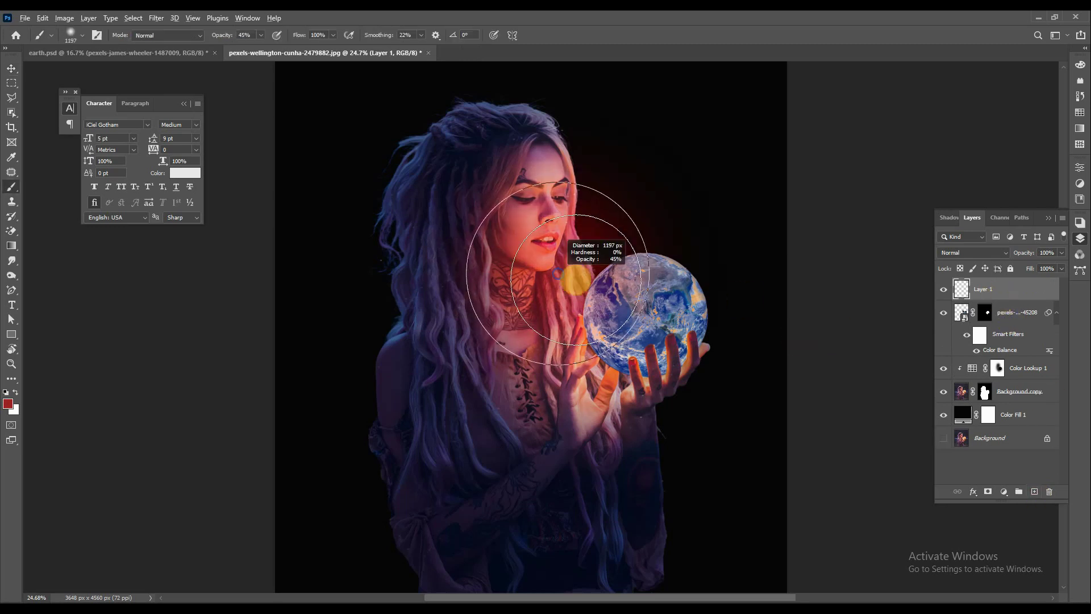
{"action": "key", "text": "ctrl+z"}
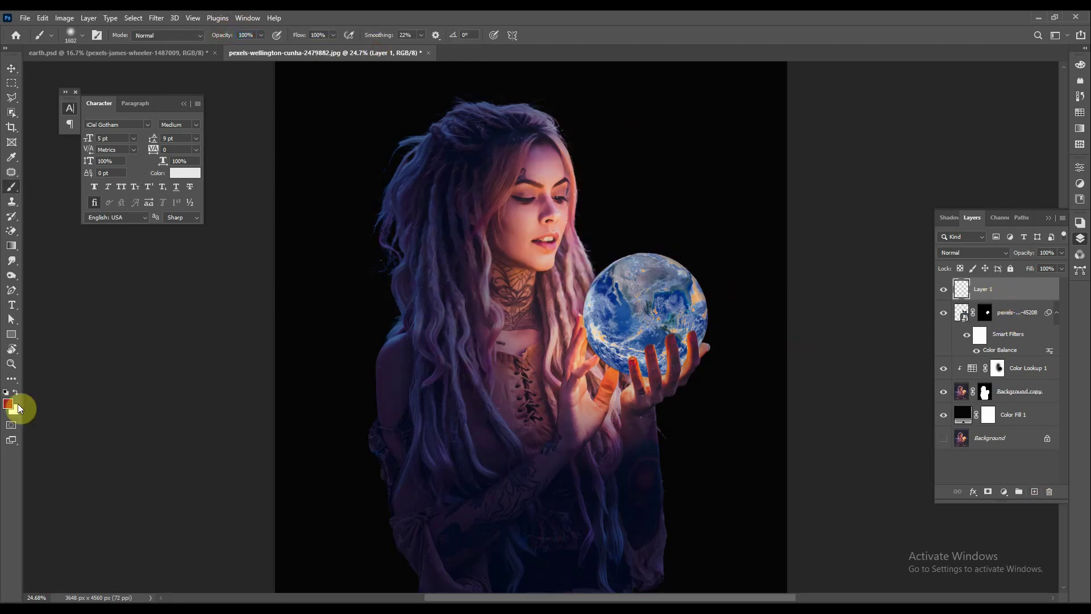
{"action": "left_click", "coordinate": [8, 404]}
{"action": "left_click", "coordinate": [633, 318]}
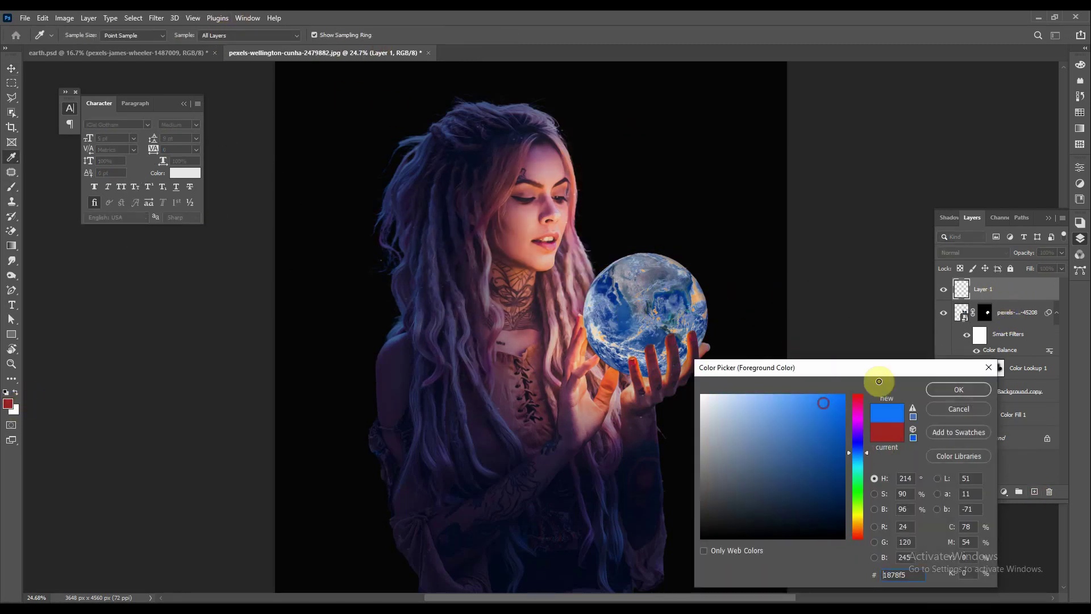
{"action": "left_click", "coordinate": [954, 389]}
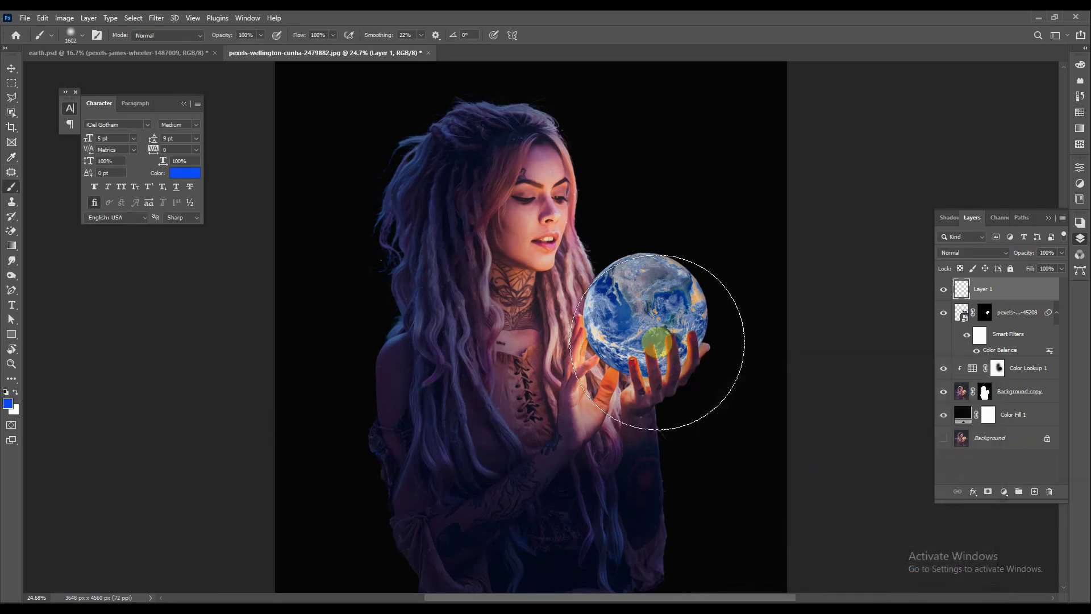
{"action": "left_click", "coordinate": [646, 316]}
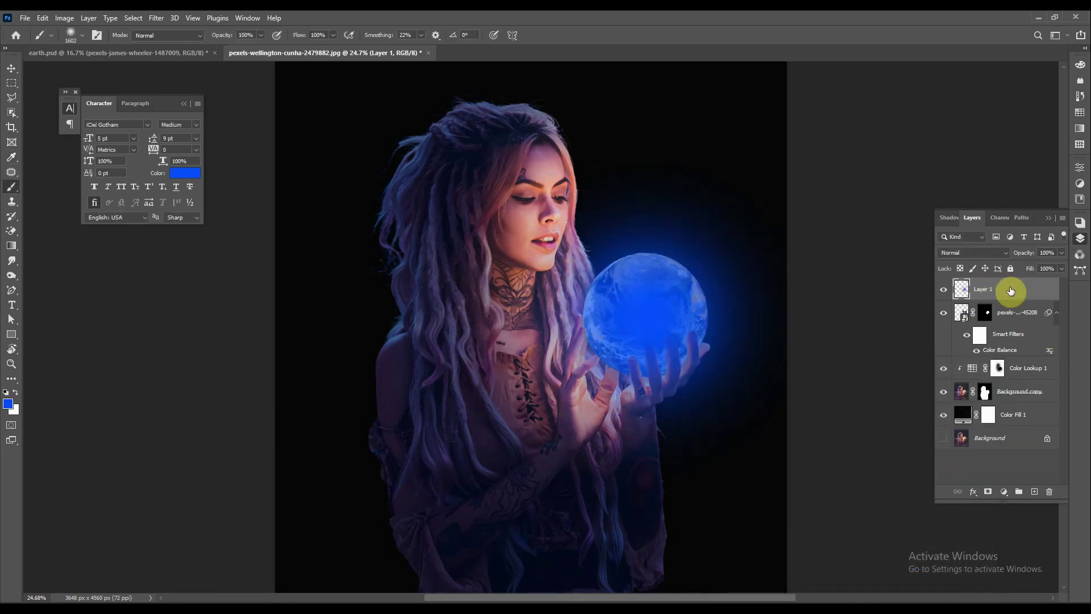
Move the glow beneath the woman's layer and set its blend mode to Linear Dodge (Add)
{"action": "left_click_drag", "start_coordinate": [1010, 290], "coordinate": [1023, 340]}
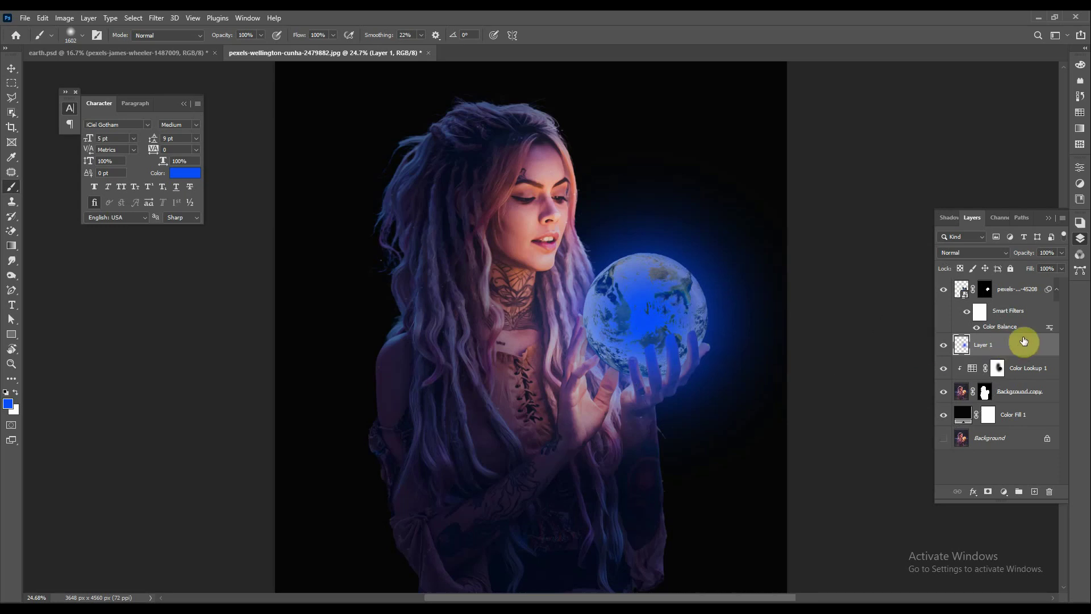
{"action": "left_click_drag", "start_coordinate": [993, 343], "coordinate": [989, 402]}
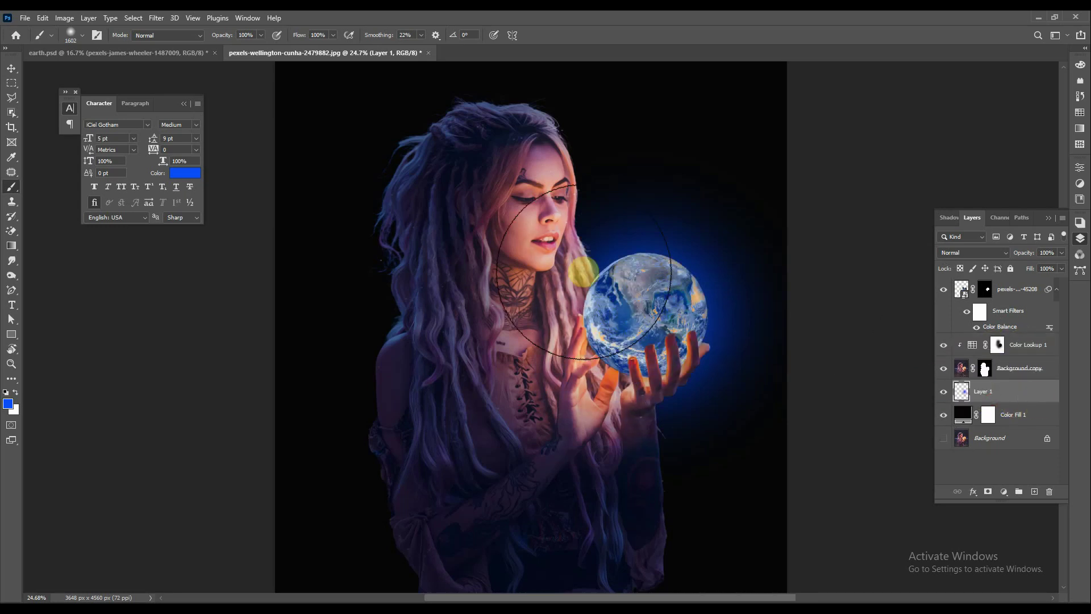
{"action": "left_click", "coordinate": [979, 255]}
{"action": "left_click", "coordinate": [959, 271]}
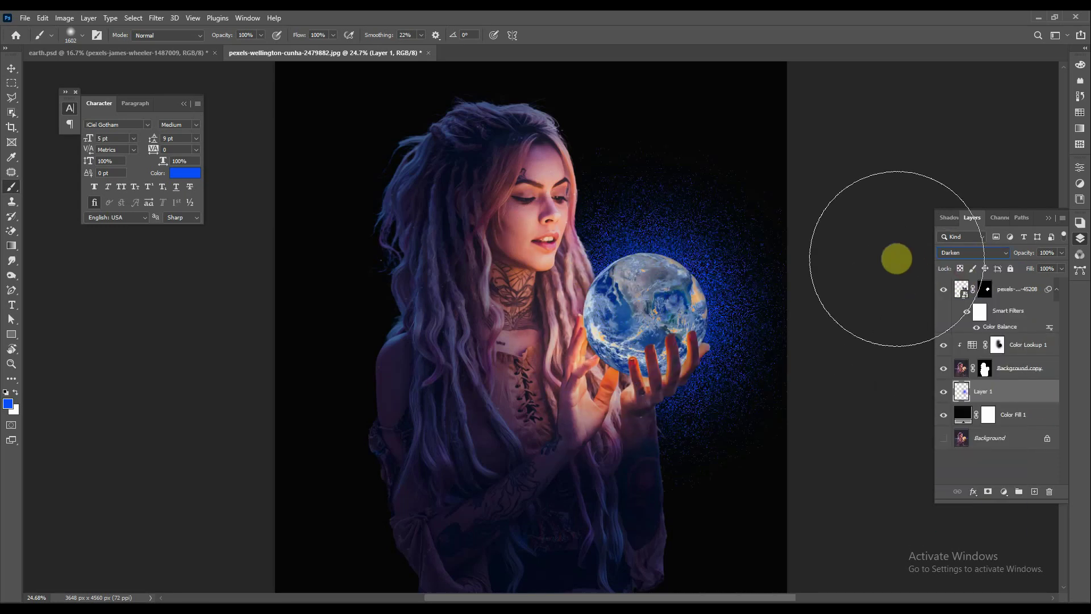
{"action": "key", "text": "Down"}
{"action": "key", "text": "Down"}
{"action": "key", "text": "Down"}
{"action": "key", "text": "Down"}
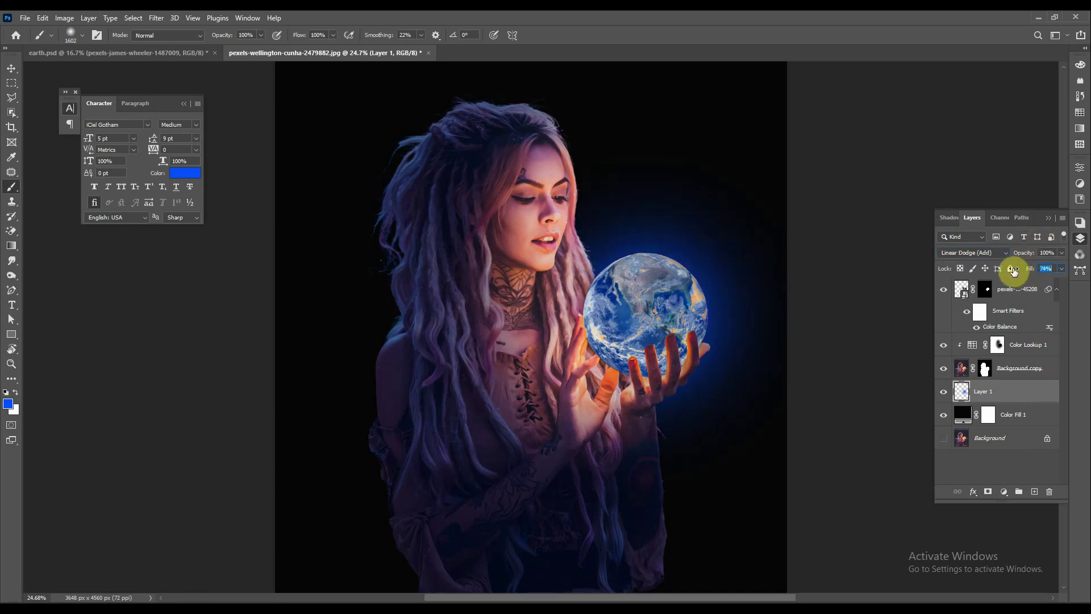
Lower the glow's fill to 76% and duplicate it to the top of the stack
{"action": "left_click", "coordinate": [1025, 390]}
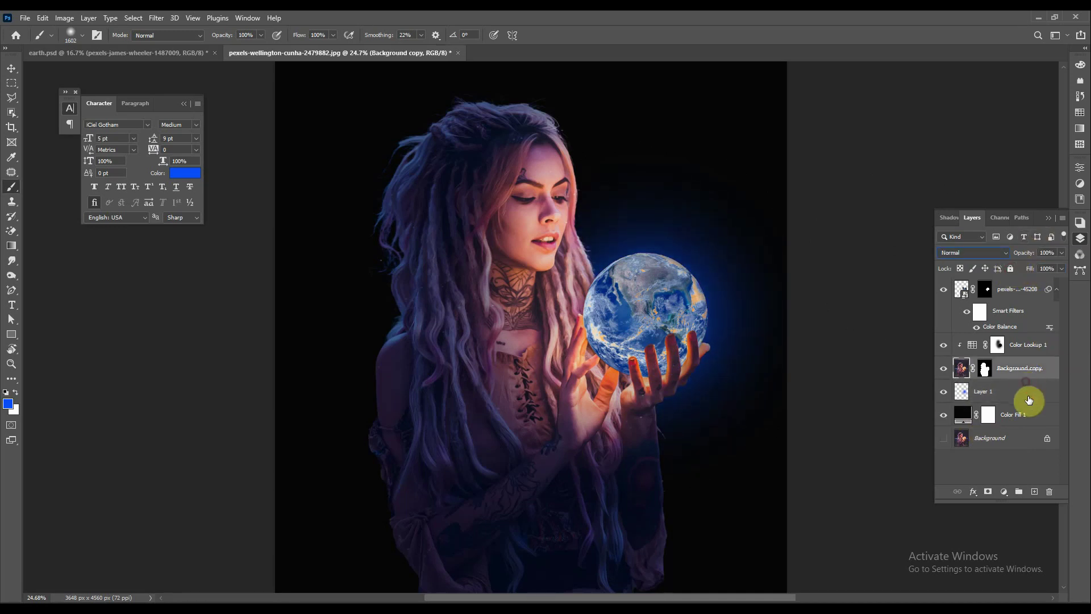
{"action": "left_click_drag", "start_coordinate": [1009, 395], "coordinate": [1005, 285]}
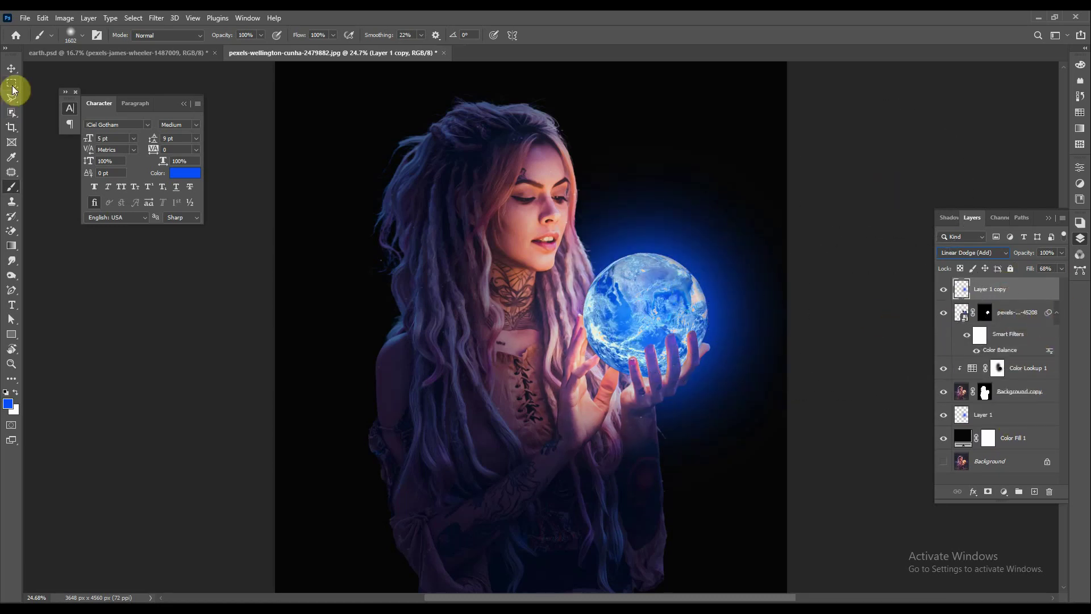
{"action": "left_click", "coordinate": [11, 68]}
{"action": "left_click_drag", "start_coordinate": [652, 317], "coordinate": [591, 323]}
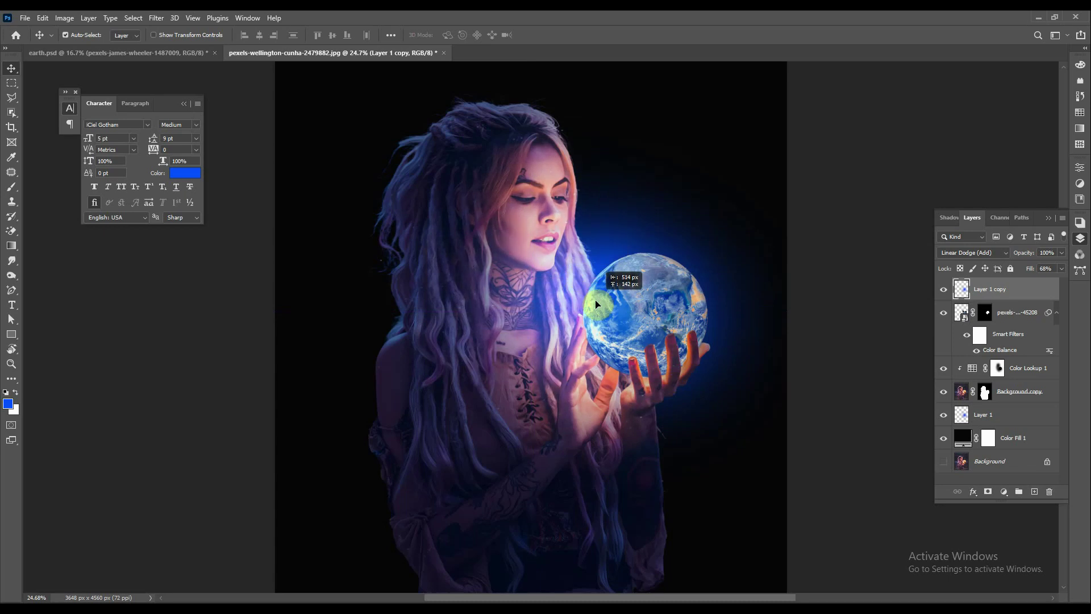
Stretch and tilt the glow copy into a long beam, placed just above Color Lookup 1
{"action": "key", "text": "ctrl+t"}
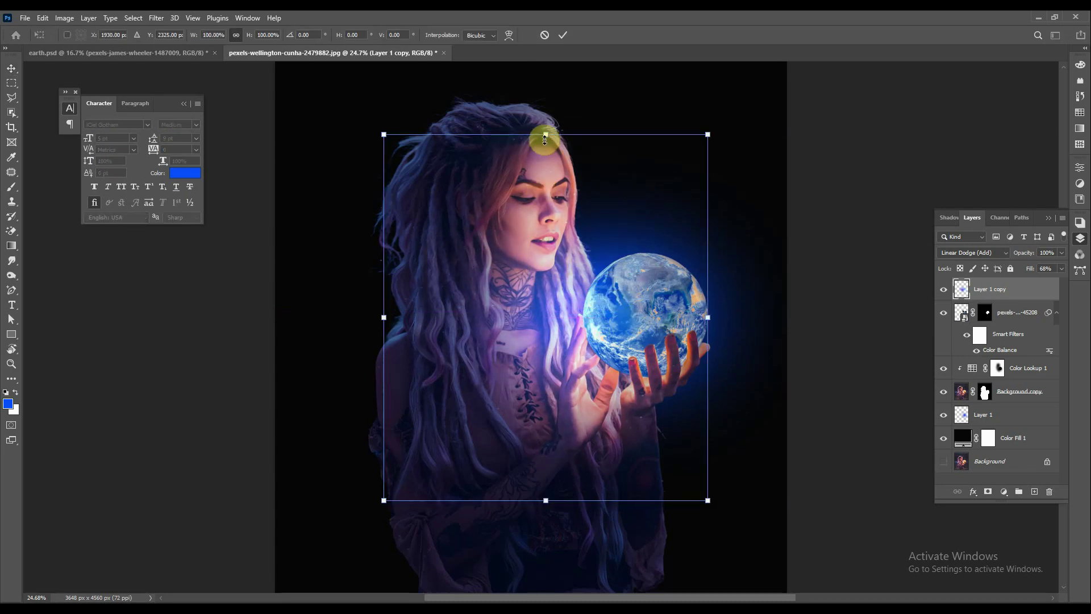
{"action": "mouse_move", "coordinate": [707, 317]}
{"action": "left_mouse_down"}
{"action": "mouse_move", "coordinate": [797, 274]}
{"action": "mouse_move", "coordinate": [677, 273]}
{"action": "left_mouse_up"}
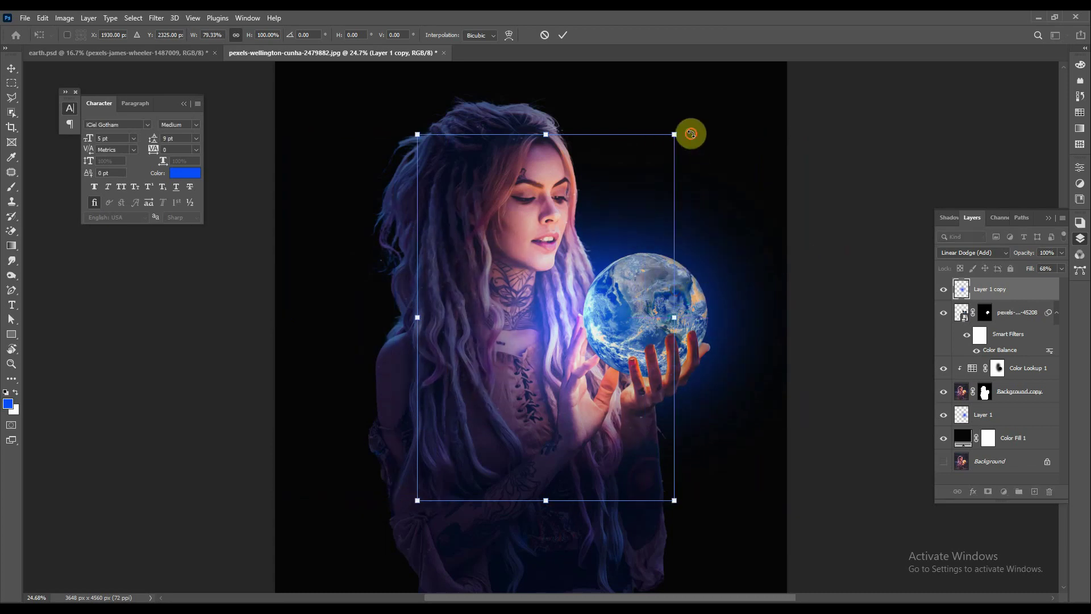
{"action": "left_click_drag", "start_coordinate": [689, 131], "coordinate": [637, 108]}
{"action": "left_click_drag", "start_coordinate": [594, 236], "coordinate": [585, 170]}
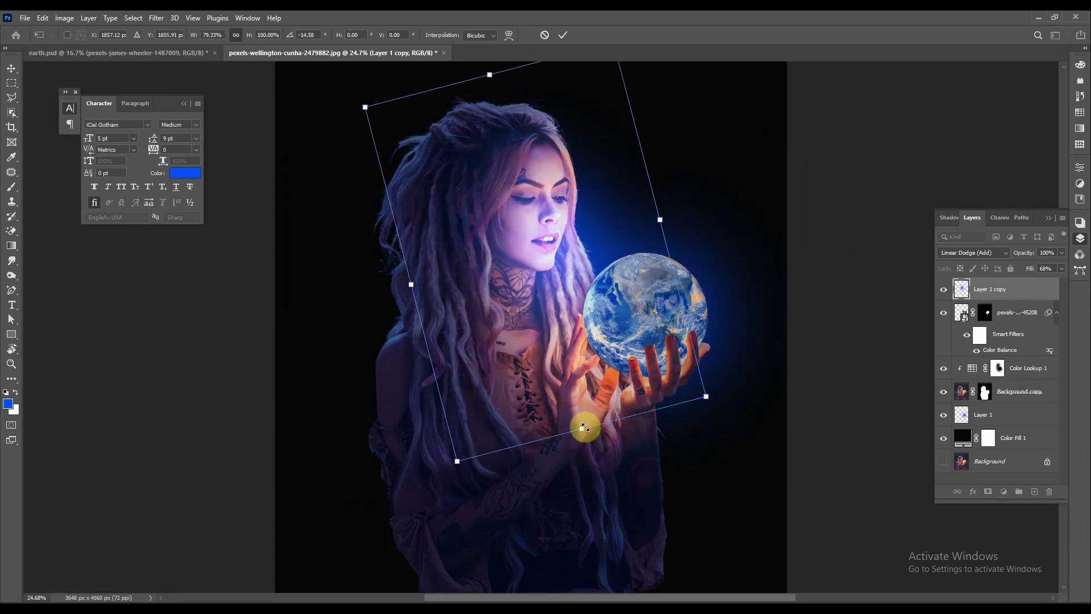
{"action": "mouse_move", "coordinate": [581, 429]}
{"action": "left_mouse_down"}
{"action": "mouse_move", "coordinate": [596, 473]}
{"action": "mouse_move", "coordinate": [599, 353]}
{"action": "left_mouse_up"}
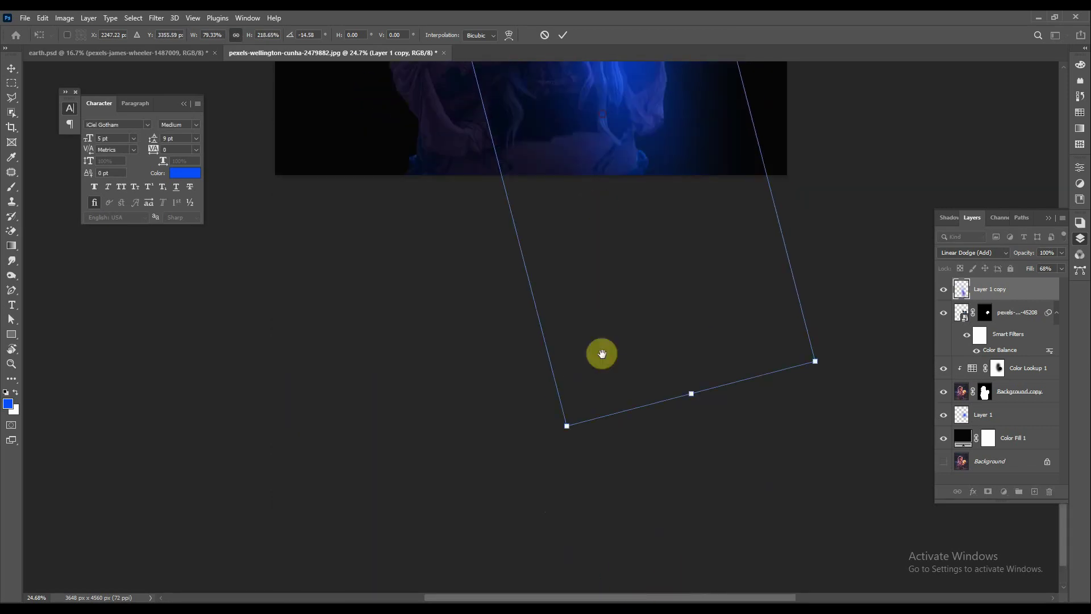
{"action": "scroll", "coordinate": [600, 398], "scroll_direction": "up", "scroll_amount": 5}
{"action": "left_click_drag", "start_coordinate": [600, 397], "coordinate": [553, 221]}
{"action": "scroll", "coordinate": [669, 293], "scroll_direction": "up", "scroll_amount": 3}
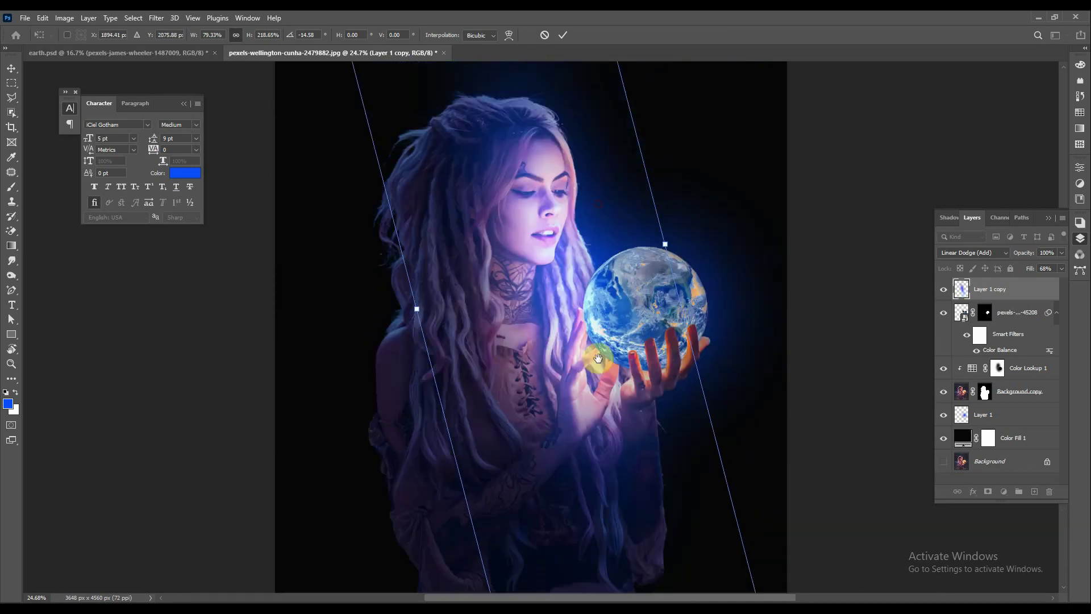
{"action": "scroll", "coordinate": [668, 293], "scroll_direction": "up", "scroll_amount": 2}
{"action": "left_click_drag", "start_coordinate": [668, 292], "coordinate": [689, 318]}
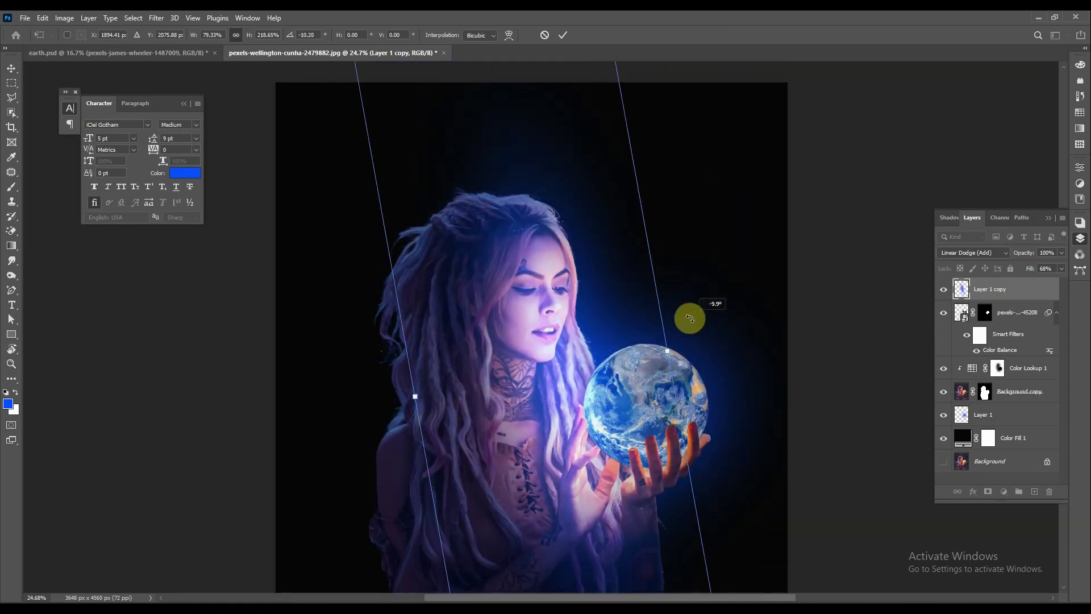
{"action": "left_click", "coordinate": [562, 34]}
{"action": "left_click_drag", "start_coordinate": [1027, 299], "coordinate": [1026, 358]}
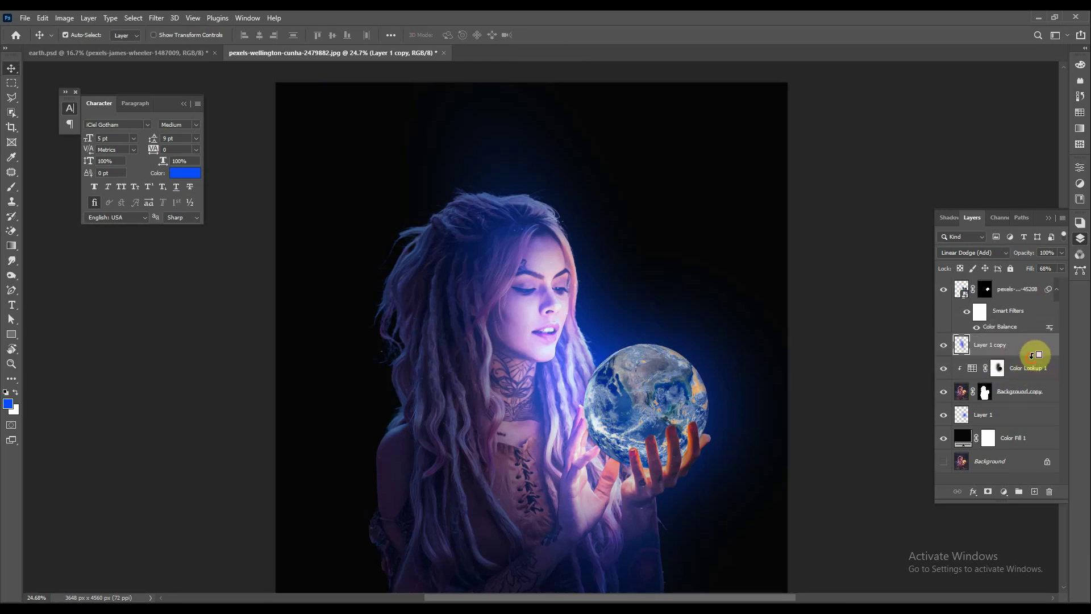
Clip the beam to the layer below and duplicate Layer 1 to the top as Layer 1 copy 2
{"action": "left_click", "coordinate": [1031, 355], "text": "alt"}
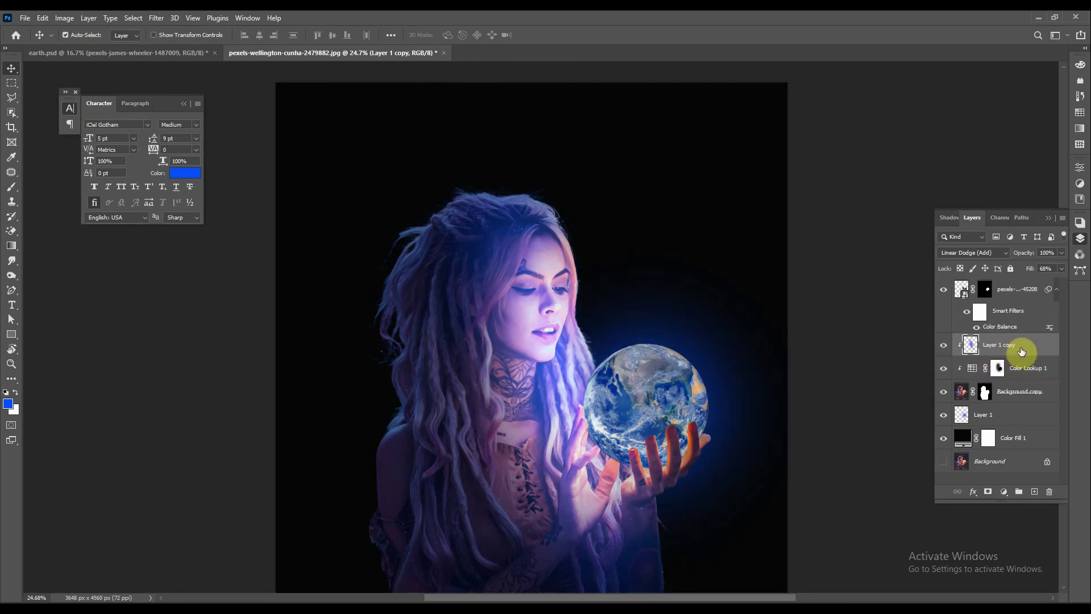
{"action": "left_click", "coordinate": [1015, 417]}
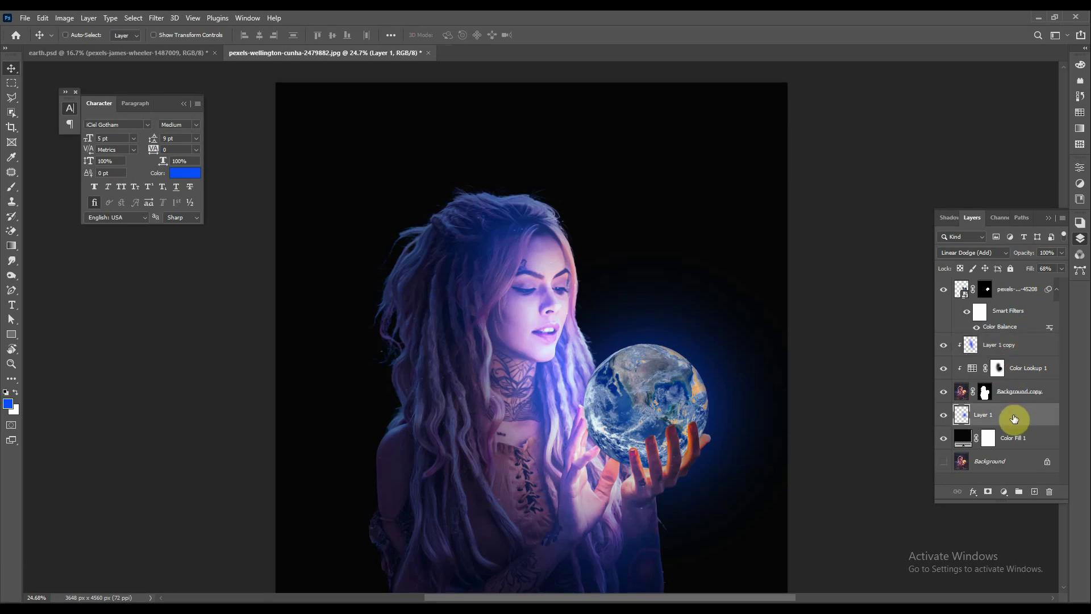
{"action": "key", "text": "ctrl+j"}
{"action": "left_click_drag", "start_coordinate": [998, 416], "coordinate": [998, 298]}
{"action": "mouse_move", "coordinate": [1018, 422]}
{"action": "left_mouse_down"}
{"action": "mouse_move", "coordinate": [999, 365]}
{"action": "mouse_move", "coordinate": [994, 293]}
{"action": "left_mouse_up"}
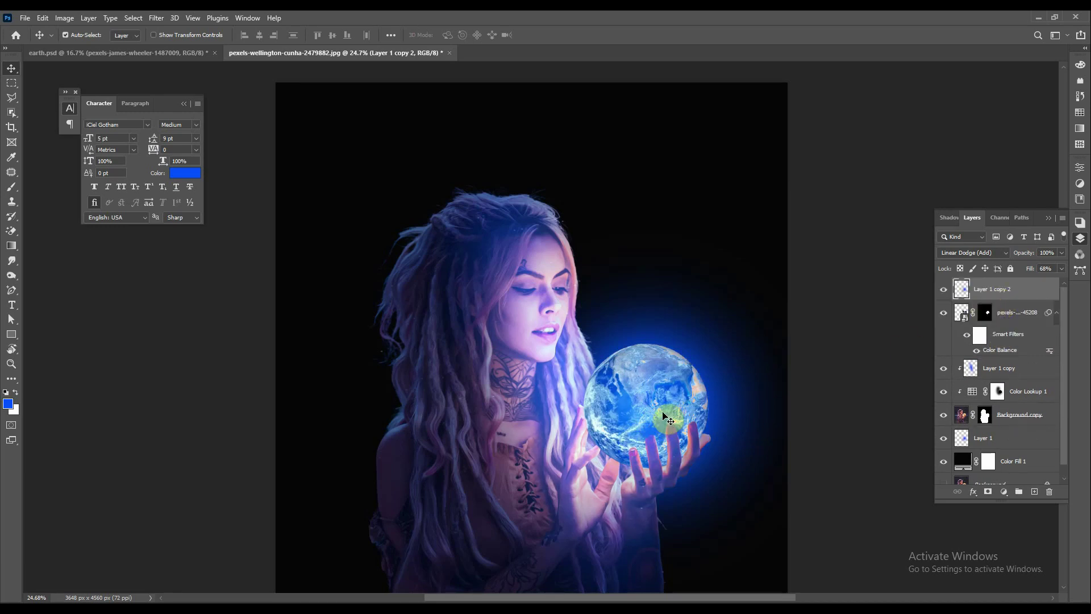
Set Layer 1 copy 2 to Hard Light blending with 38% fill
{"action": "left_click", "coordinate": [965, 254]}
{"action": "left_click", "coordinate": [957, 263]}
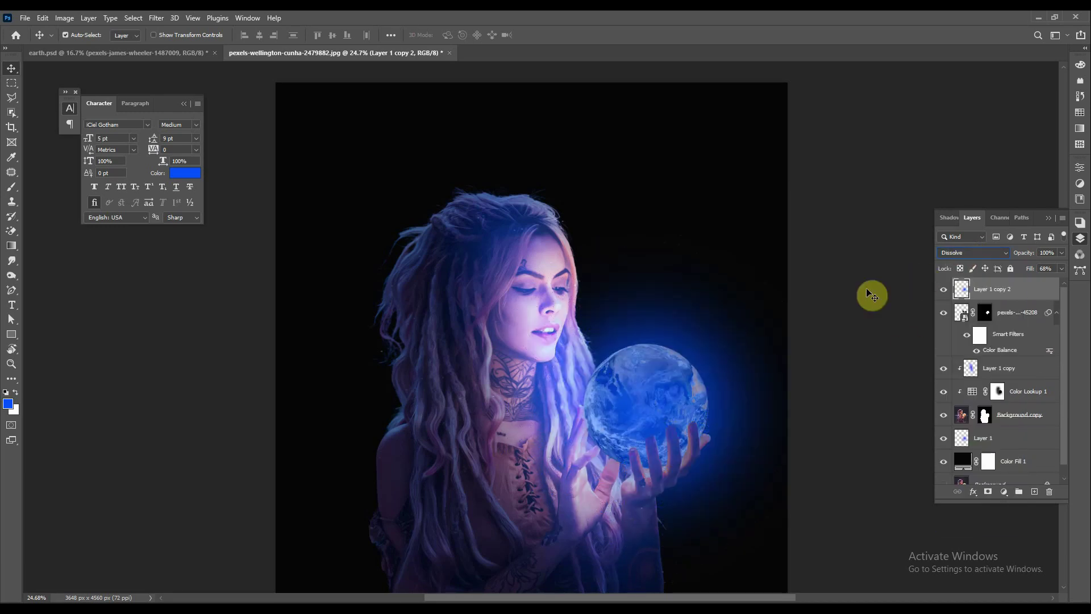
{"action": "key", "text": "Down"}
{"action": "key", "text": "Down"}
{"action": "key", "text": "Down"}
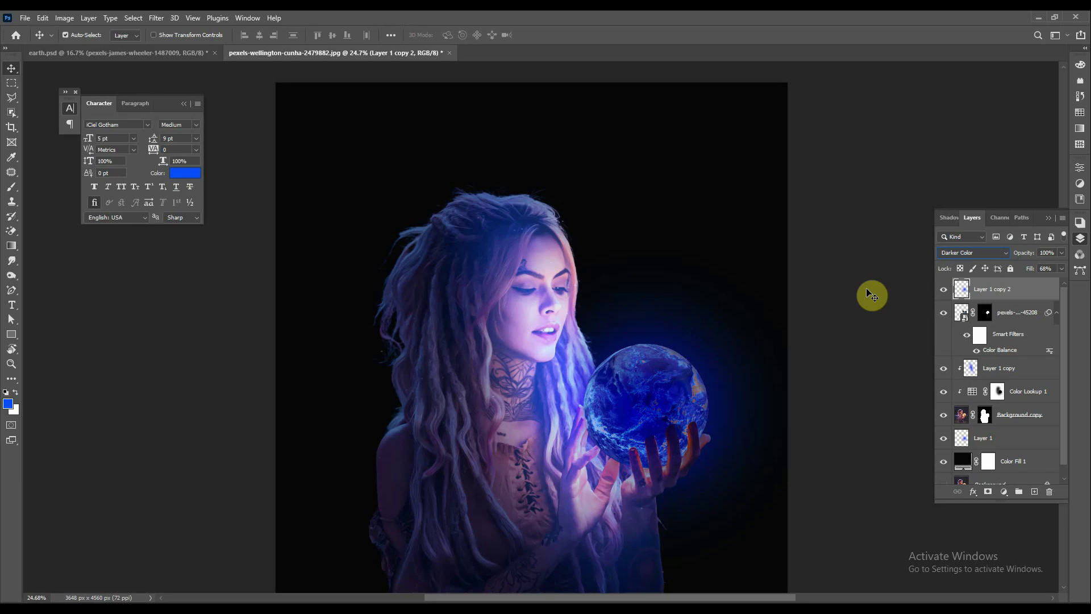
{"action": "key", "text": "Down"}
{"action": "key", "text": "Down"}
{"action": "key", "text": "Down"}
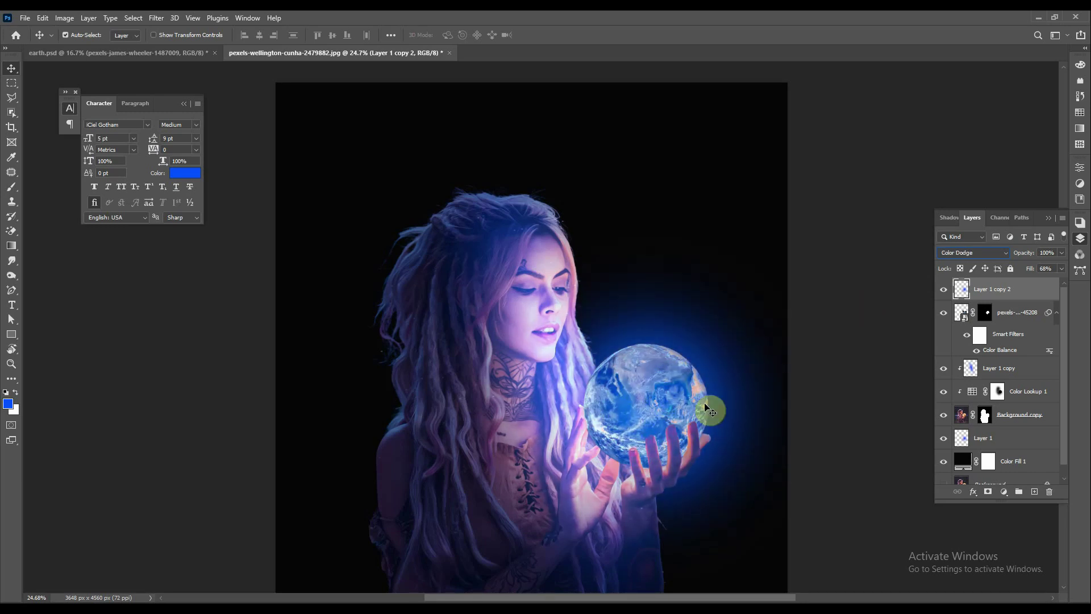
{"action": "key", "text": "Down"}
{"action": "key", "text": "Down"}
{"action": "key", "text": "Down"}
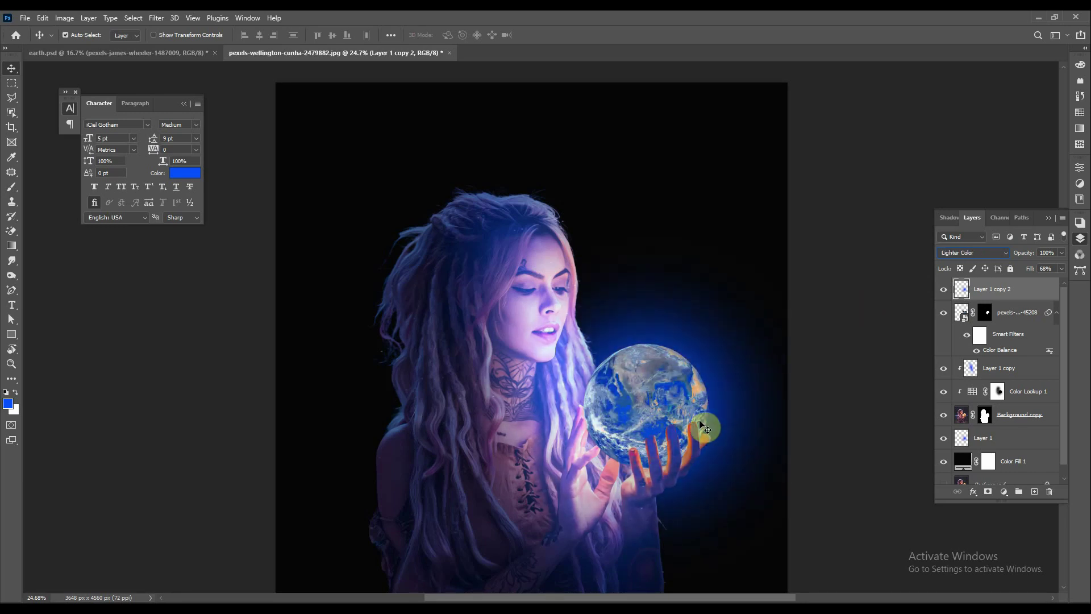
{"action": "key", "text": "Down"}
{"action": "key", "text": "Down"}
{"action": "key", "text": "Down"}
{"action": "key", "text": "Down"}
{"action": "key", "text": "Down"}
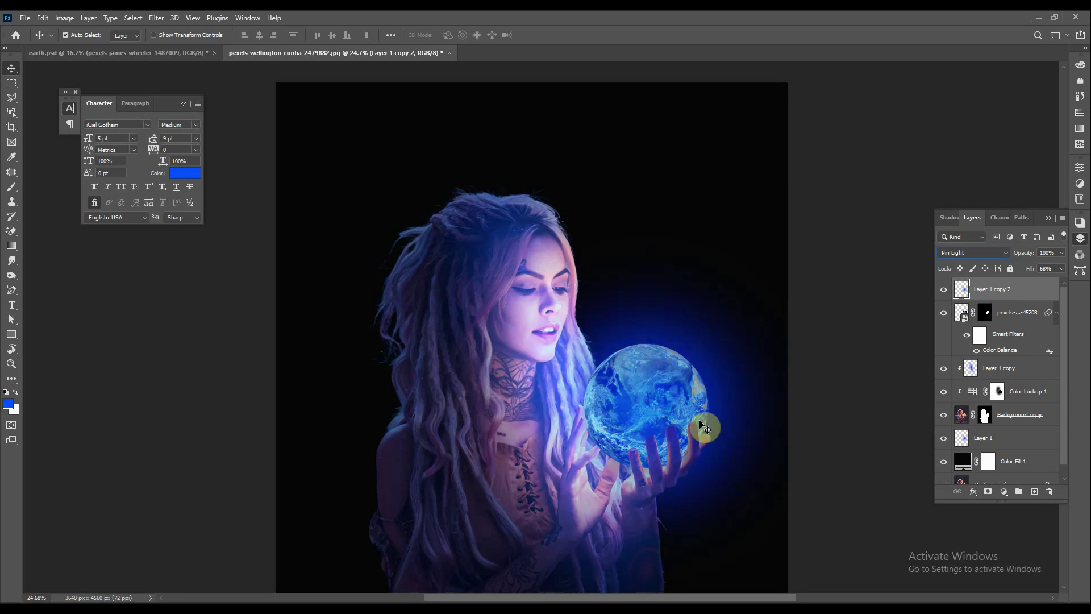
{"action": "key", "text": "Down"}
{"action": "key", "text": "Down"}
{"action": "key", "text": "Down"}
{"action": "key", "text": "Down"}
{"action": "key", "text": "Down"}
{"action": "key", "text": "Down"}
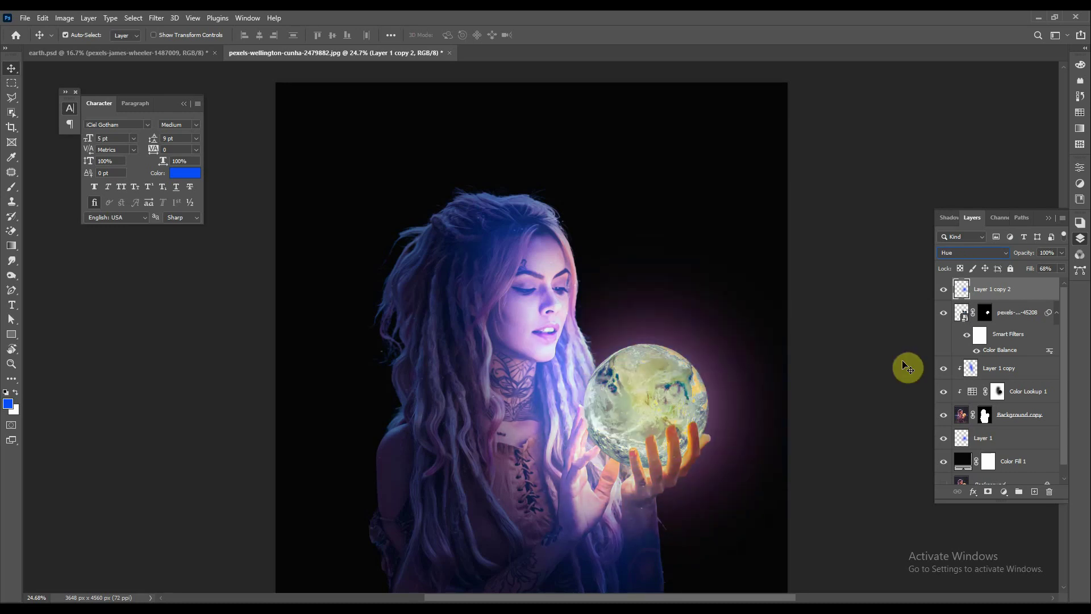
{"action": "key", "text": "Down"}
{"action": "key", "text": "Up"}
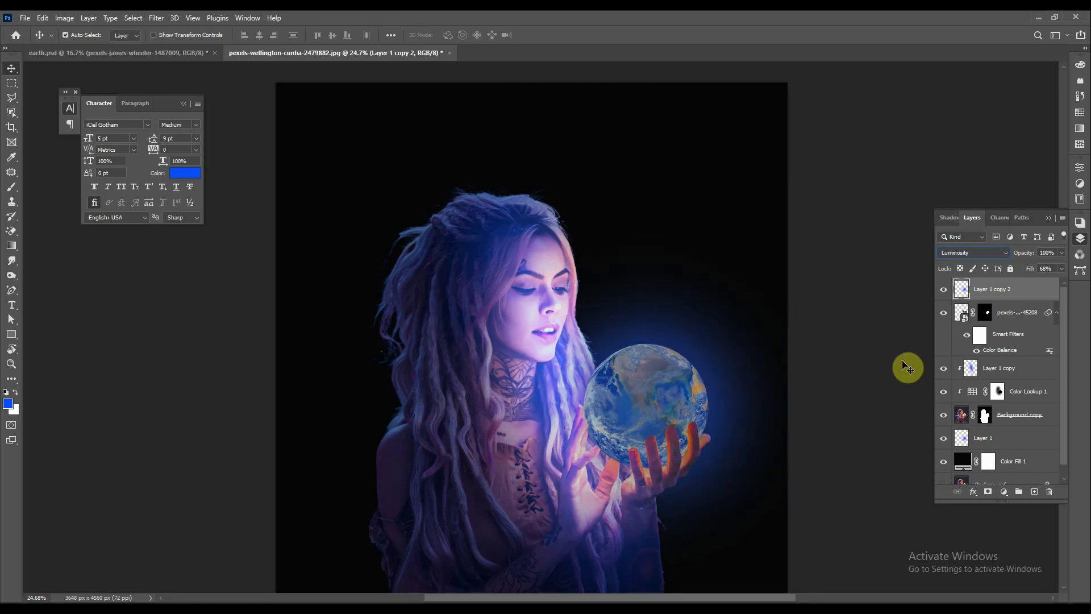
{"action": "key", "text": "Up"}
{"action": "key", "text": "Up"}
{"action": "key", "text": "Up"}
{"action": "key", "text": "Up"}
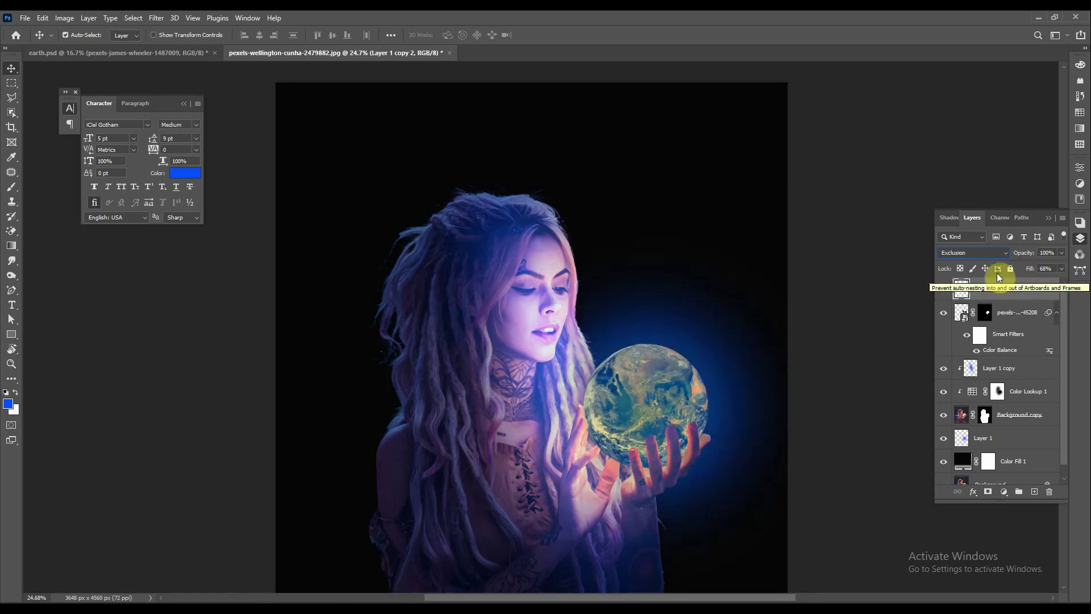
{"action": "key", "text": "Up"}
{"action": "key", "text": "Up"}
{"action": "key", "text": "Up"}
{"action": "key", "text": "Up"}
{"action": "key", "text": "Up"}
{"action": "key", "text": "Up"}
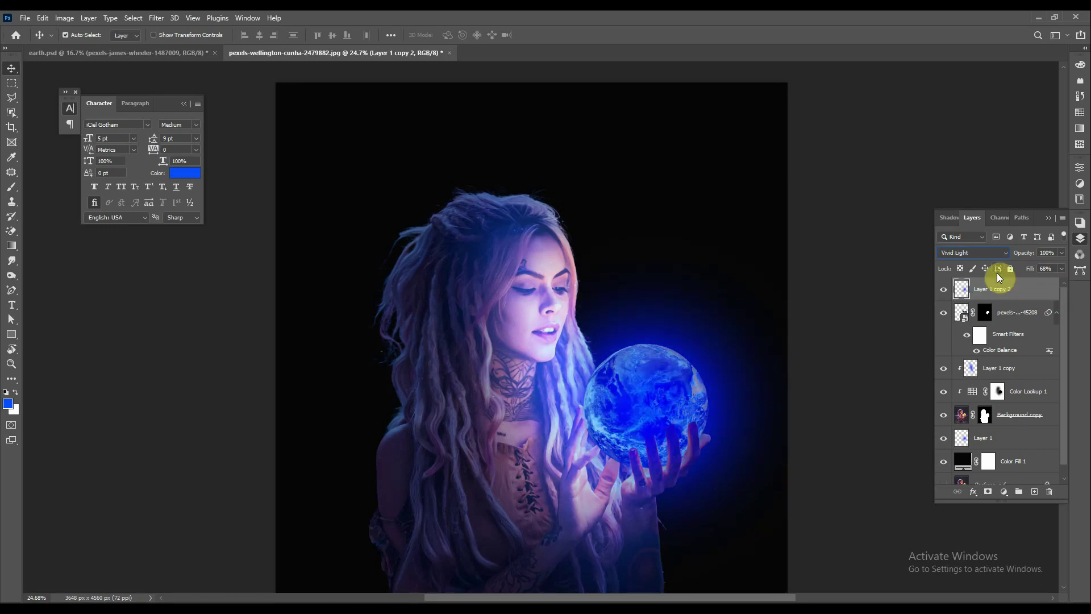
{"action": "key", "text": "Up"}
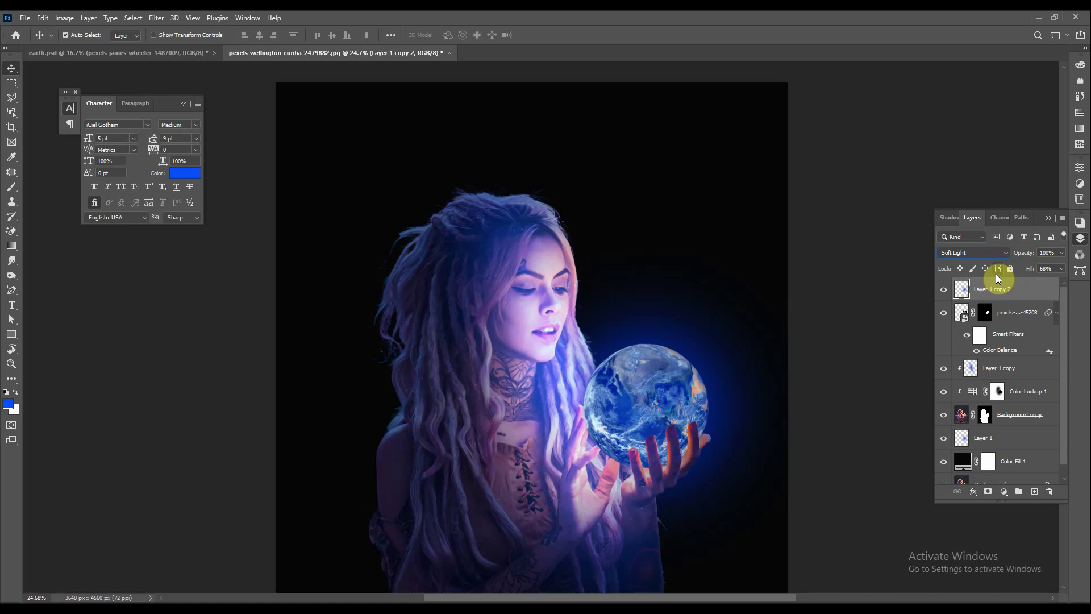
{"action": "key", "text": "Down"}
{"action": "left_click_drag", "start_coordinate": [1020, 271], "coordinate": [1011, 271]}
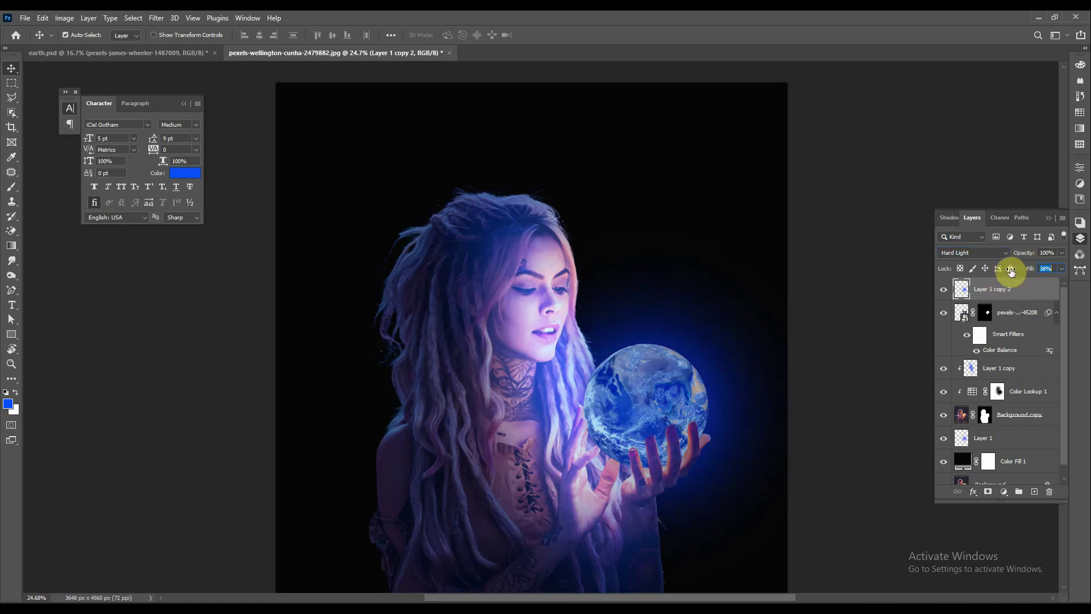
Scale the original glow Layer 1 down to about 90% around the held globe
{"action": "left_click", "coordinate": [568, 352]}
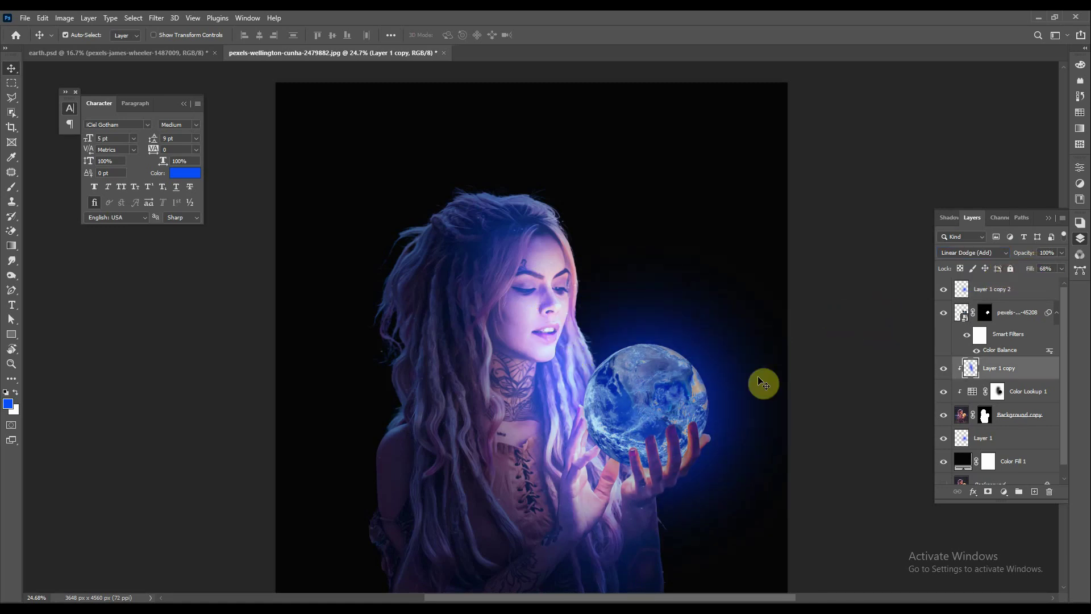
{"action": "left_click", "coordinate": [731, 393]}
{"action": "left_click", "coordinate": [997, 438]}
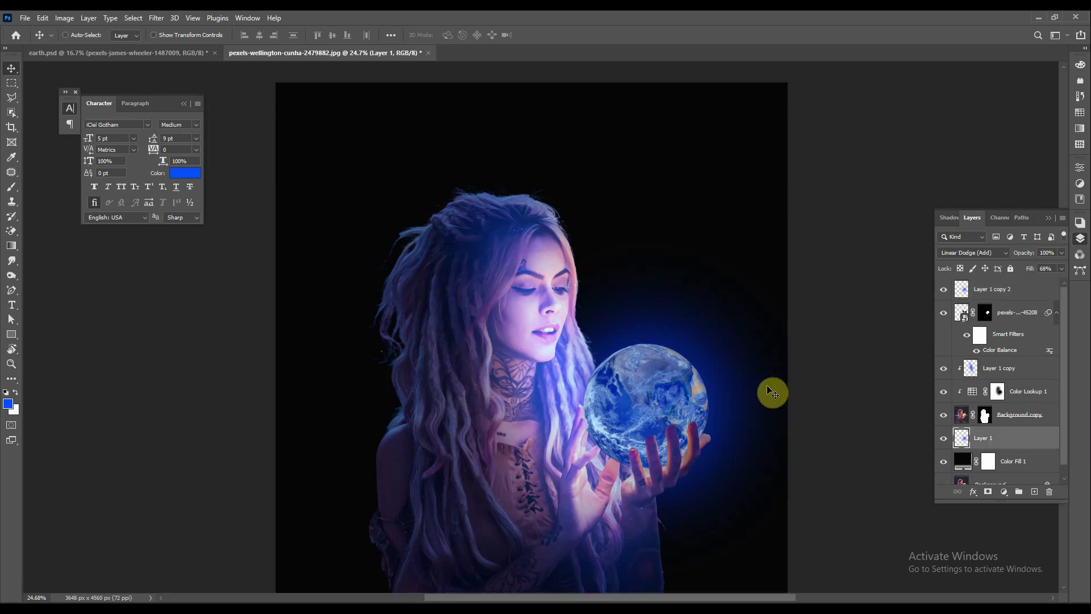
{"action": "key", "text": "ctrl+t"}
{"action": "left_click_drag", "start_coordinate": [789, 239], "coordinate": [770, 244]}
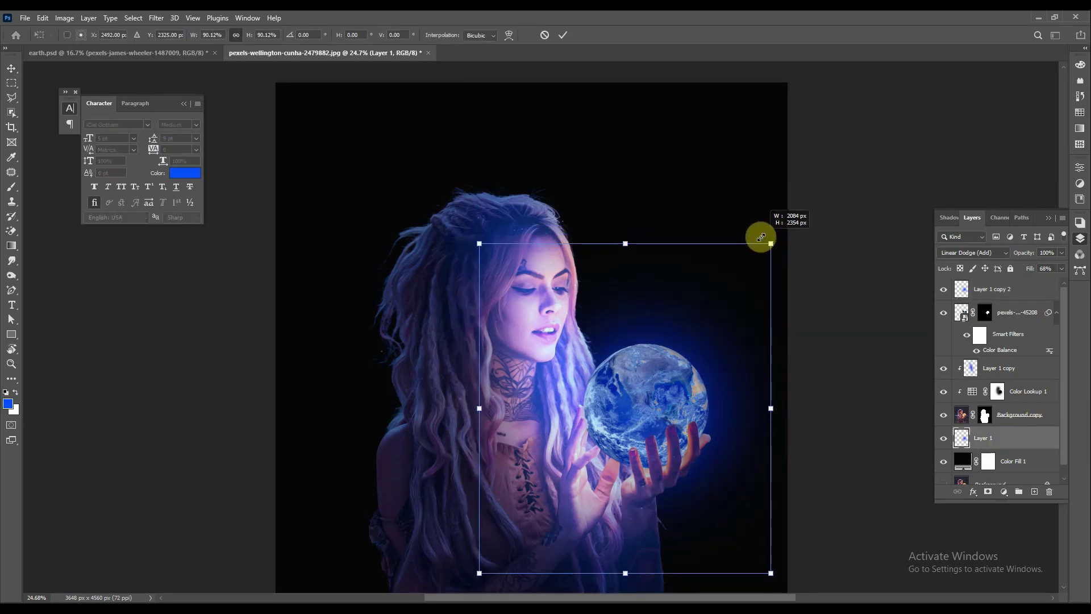
{"action": "left_click", "coordinate": [566, 34]}
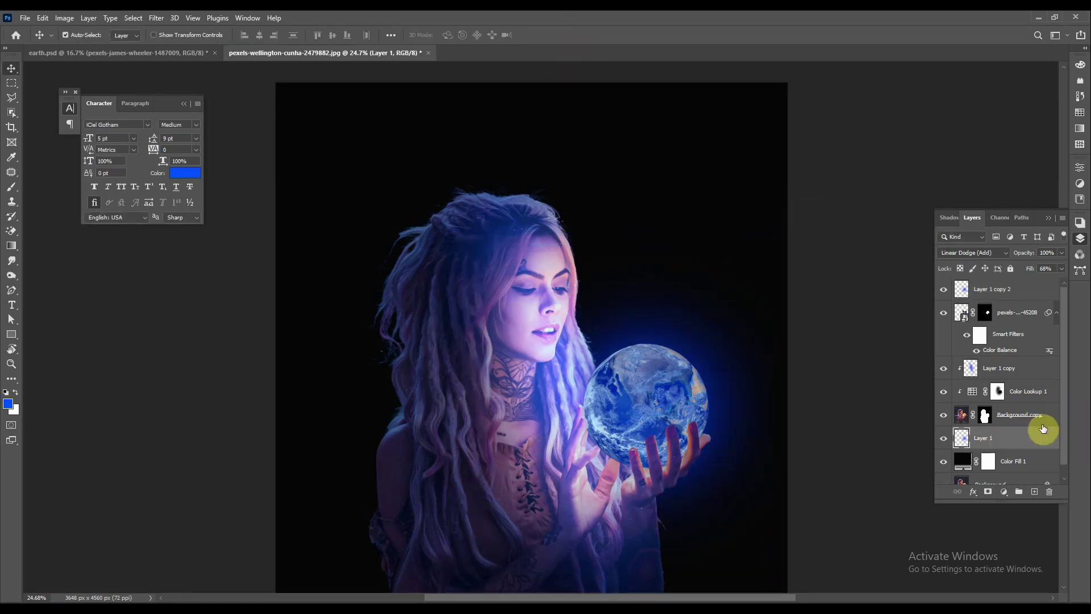
{"action": "left_click", "coordinate": [1028, 291]}
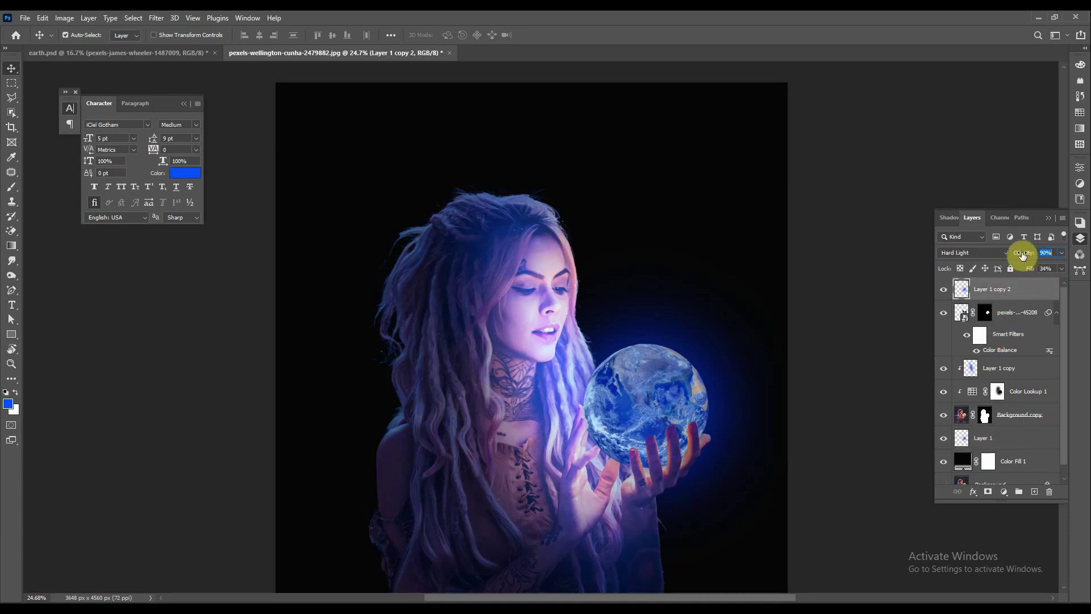
{"action": "left_click", "coordinate": [550, 303]}
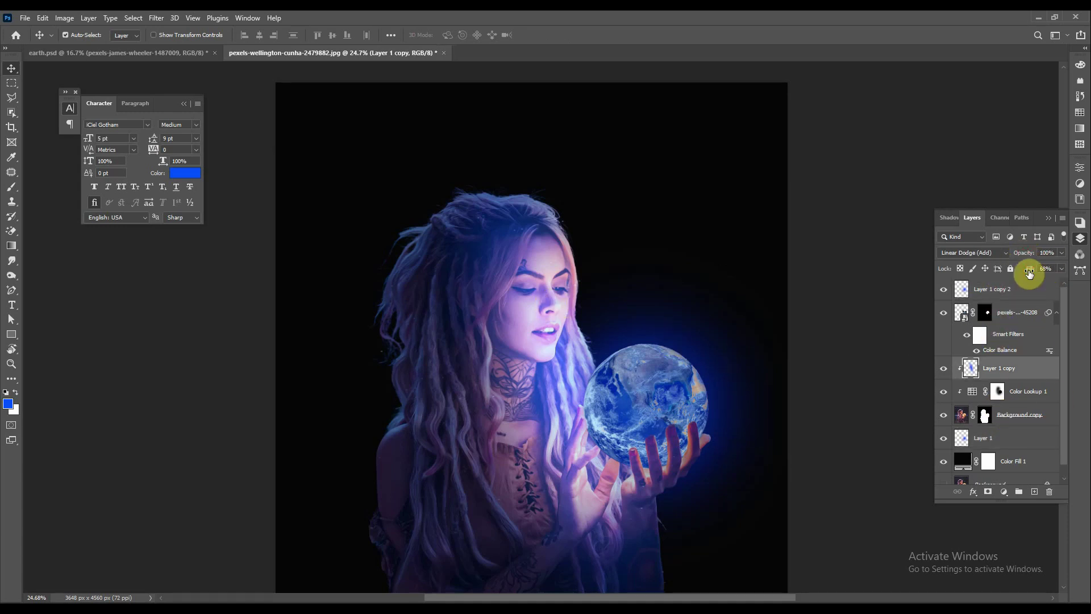
{"action": "scroll", "coordinate": [611, 372], "scroll_direction": "down", "scroll_amount": 3}
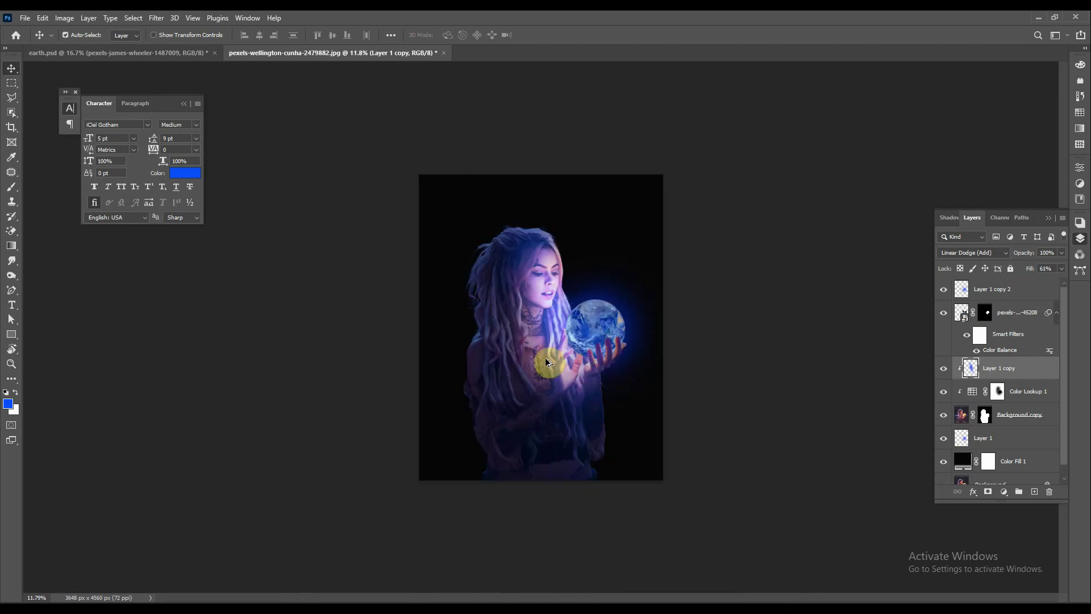
{"action": "scroll", "coordinate": [544, 357], "scroll_direction": "up", "scroll_amount": 2}
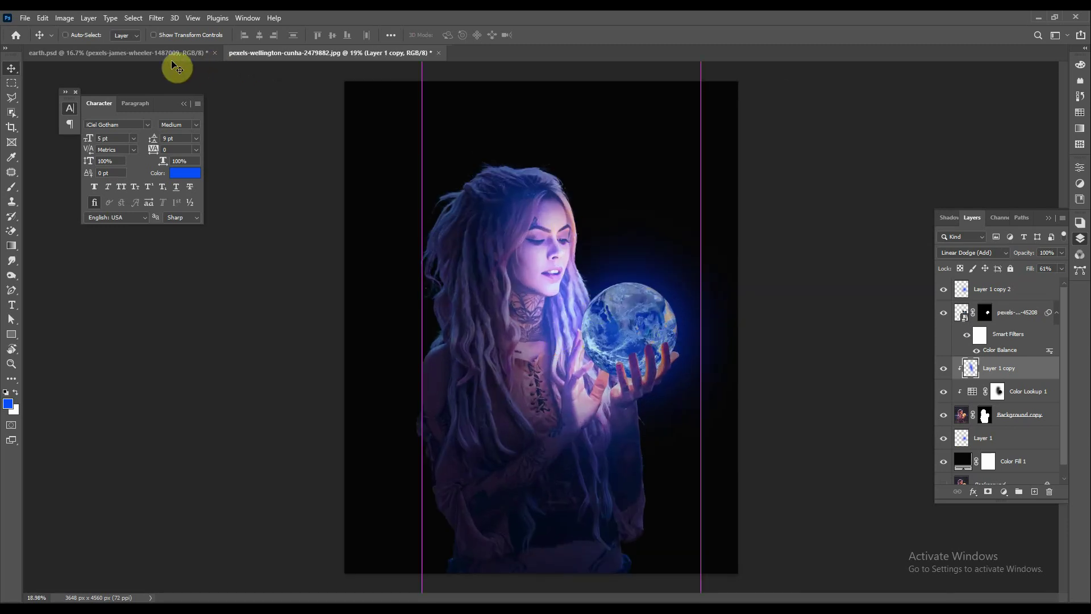
Place the pexels-miriam-espacio Milky Way photo into the composition, enlarged to about 125%
{"action": "left_click", "coordinate": [66, 34]}
{"action": "key", "text": "alt+Tab"}
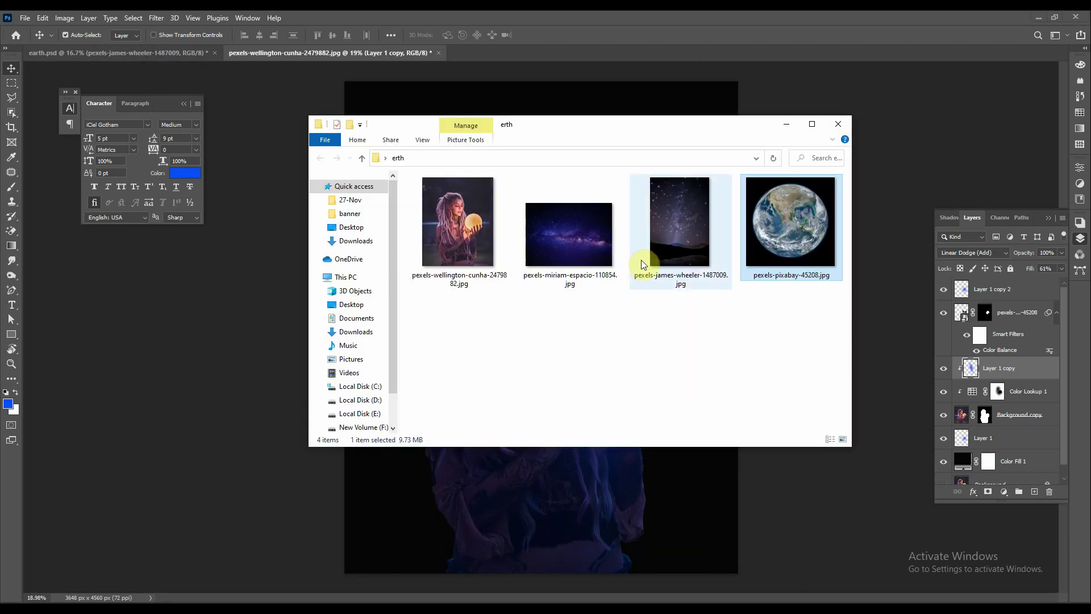
{"action": "left_click", "coordinate": [591, 240]}
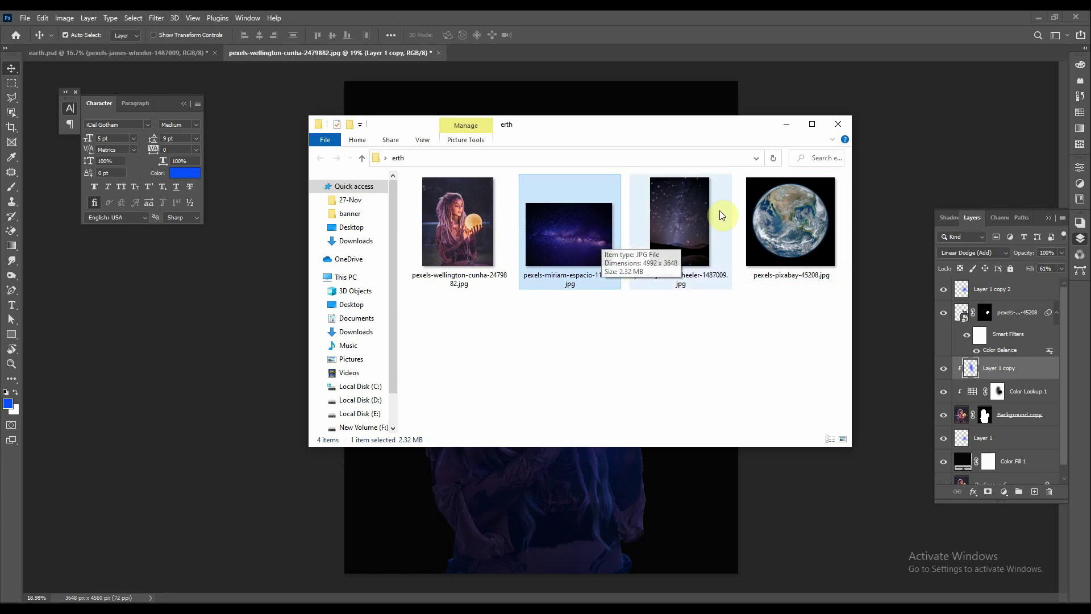
{"action": "left_click_drag", "start_coordinate": [580, 229], "coordinate": [390, 507]}
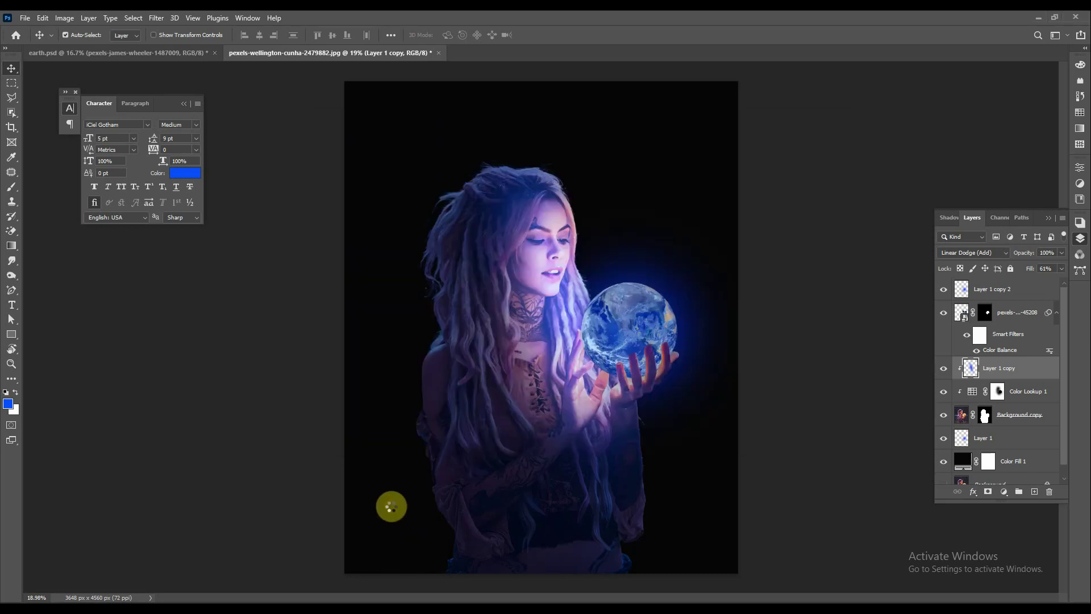
{"action": "left_click_drag", "start_coordinate": [759, 321], "coordinate": [879, 294]}
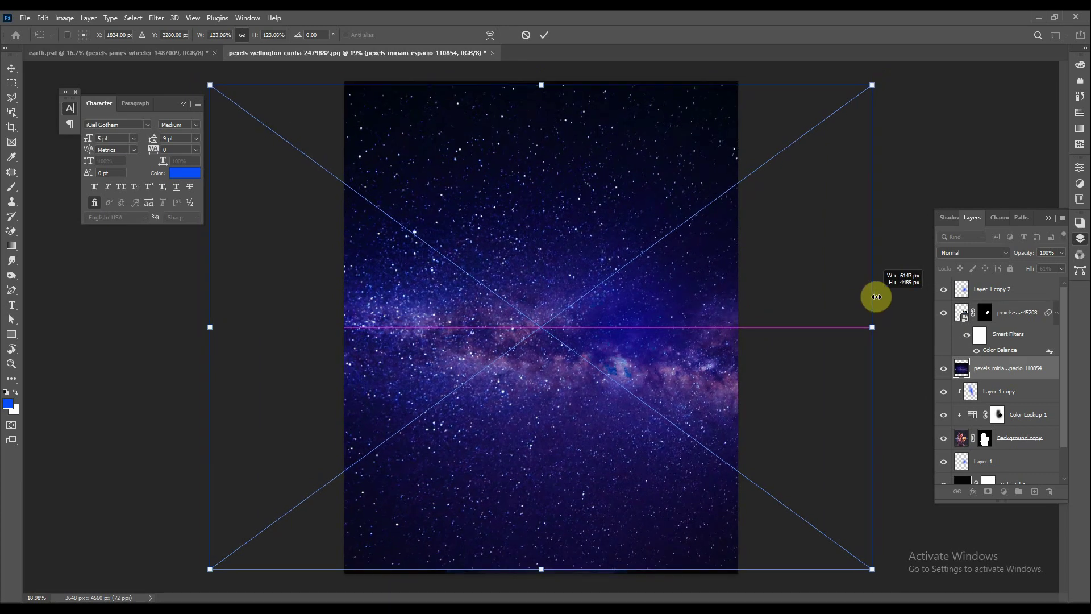
{"action": "left_click", "coordinate": [544, 34]}
Move the starfield beneath the girl layers in Linear Dodge (Add) with fill lowered to 39%
{"action": "left_click_drag", "start_coordinate": [1022, 368], "coordinate": [1003, 463]}
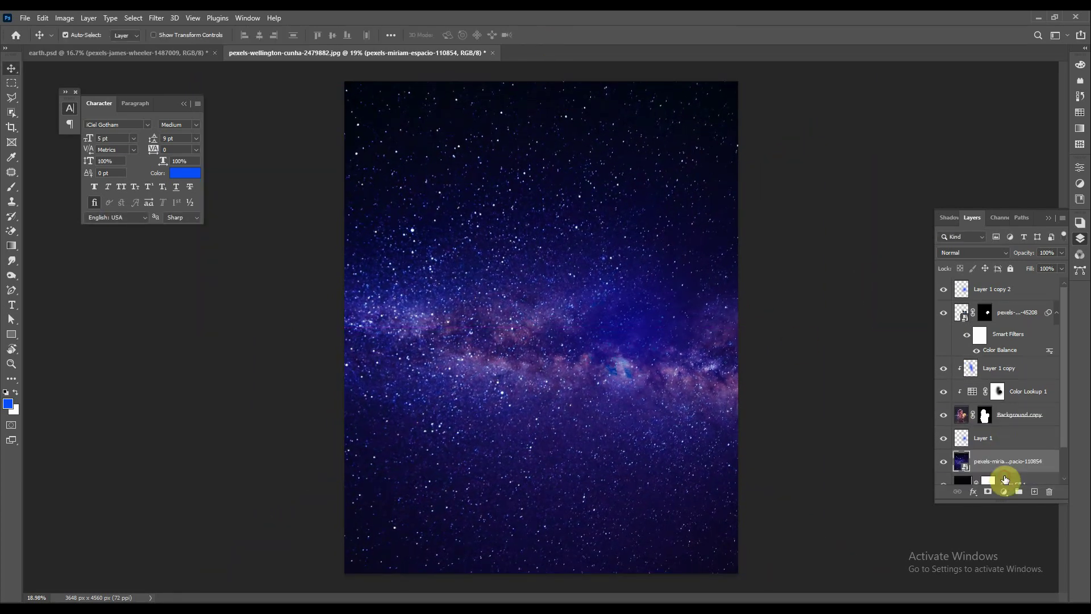
{"action": "left_click", "coordinate": [970, 258]}
{"action": "left_click", "coordinate": [966, 273]}
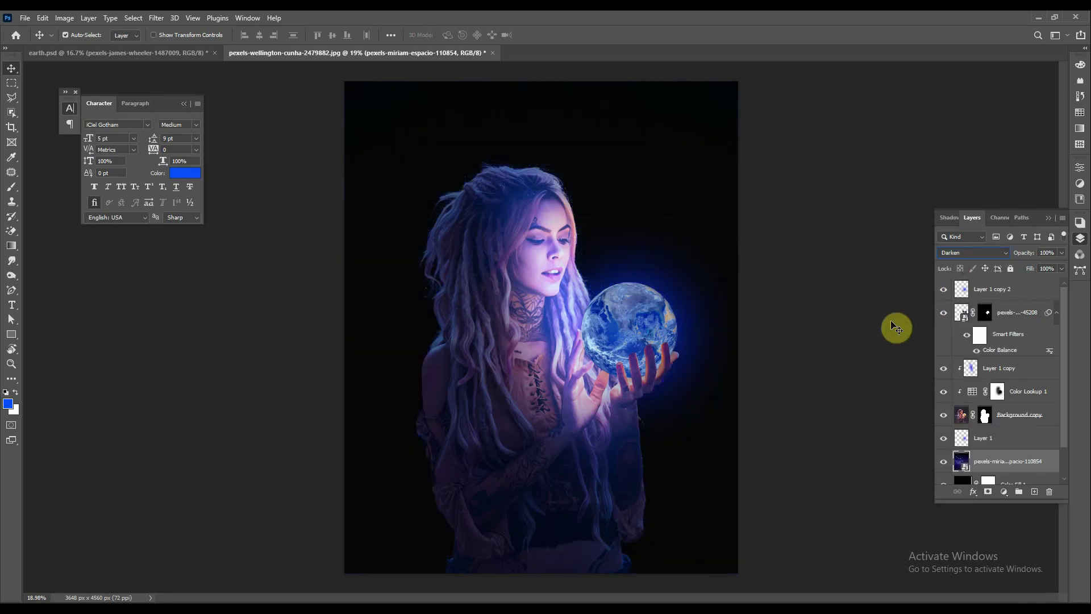
{"action": "key", "text": "shift+plus"}
{"action": "key", "text": "shift+plus"}
{"action": "key", "text": "shift+plus"}
{"action": "key", "text": "shift+plus"}
{"action": "key", "text": "shift+plus"}
{"action": "key", "text": "shift+plus"}
{"action": "key", "text": "shift+plus"}
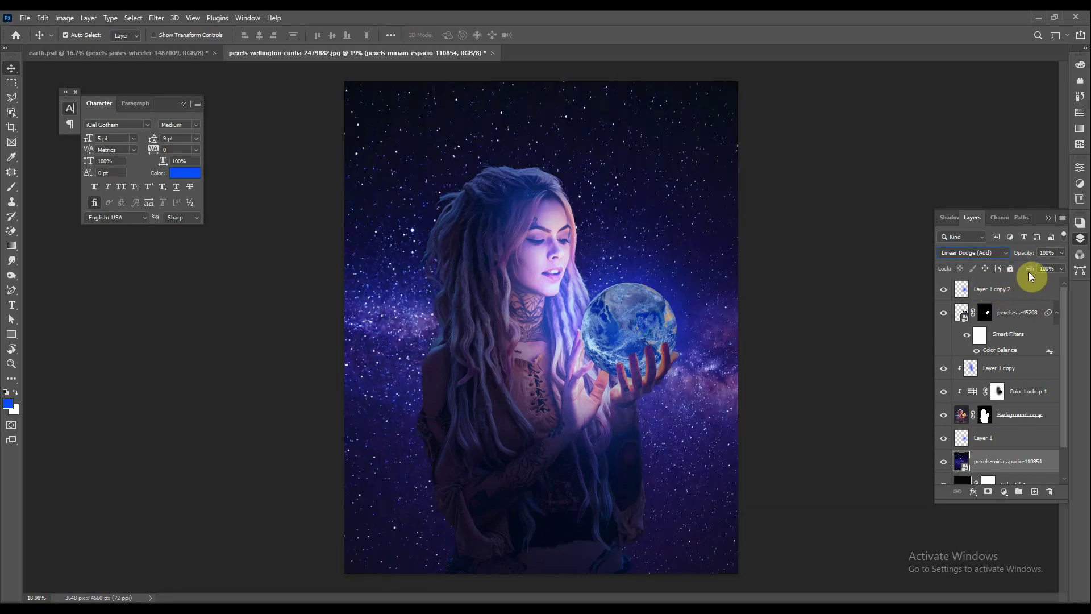
{"action": "key", "text": "shift+plus"}
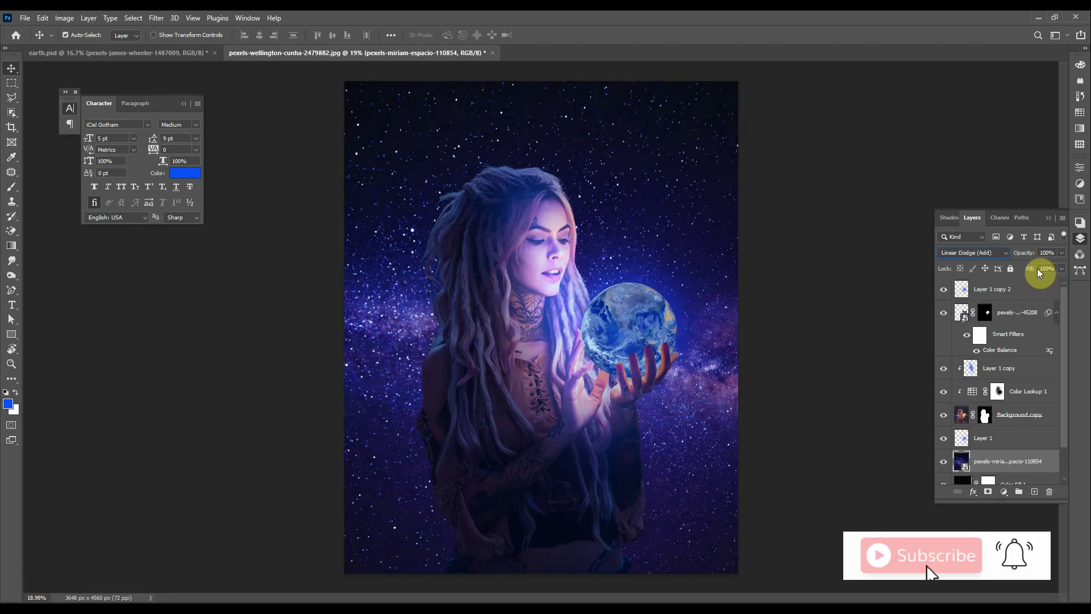
{"action": "left_click_drag", "start_coordinate": [1040, 268], "coordinate": [1009, 271]}
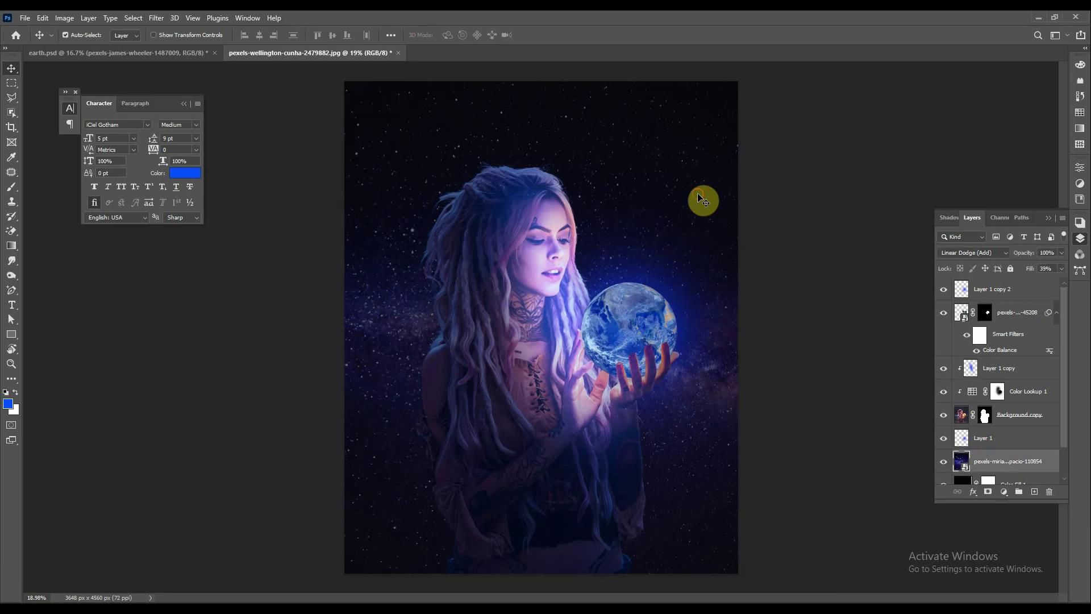
Crop the canvas wider on both sides to 4384 × 4560 px, briefly checking earth.psd
{"action": "key", "text": "c"}
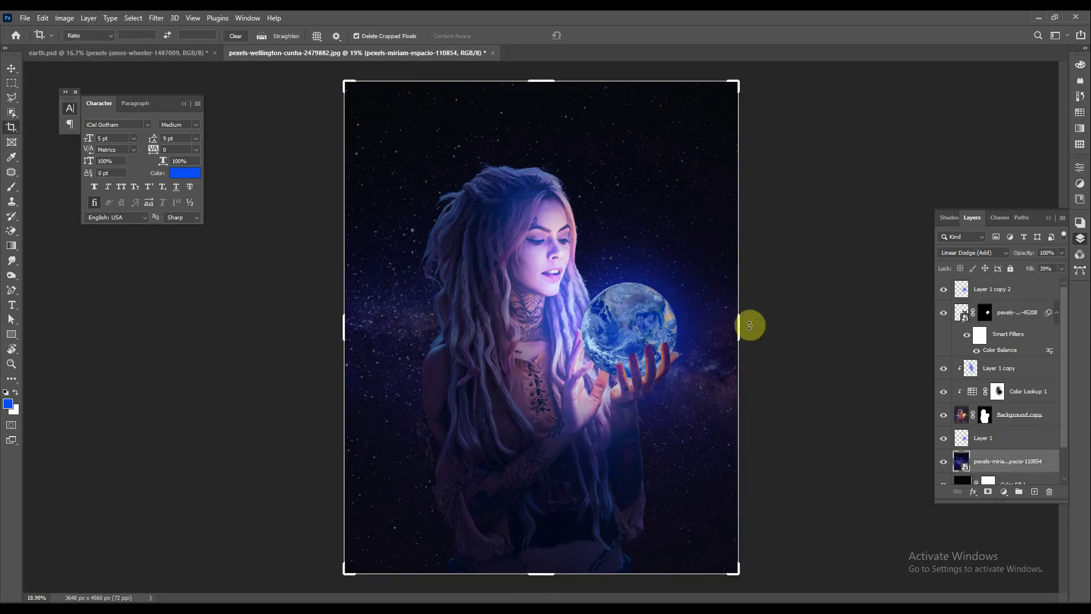
{"action": "left_click_drag", "start_coordinate": [738, 326], "coordinate": [777, 326]}
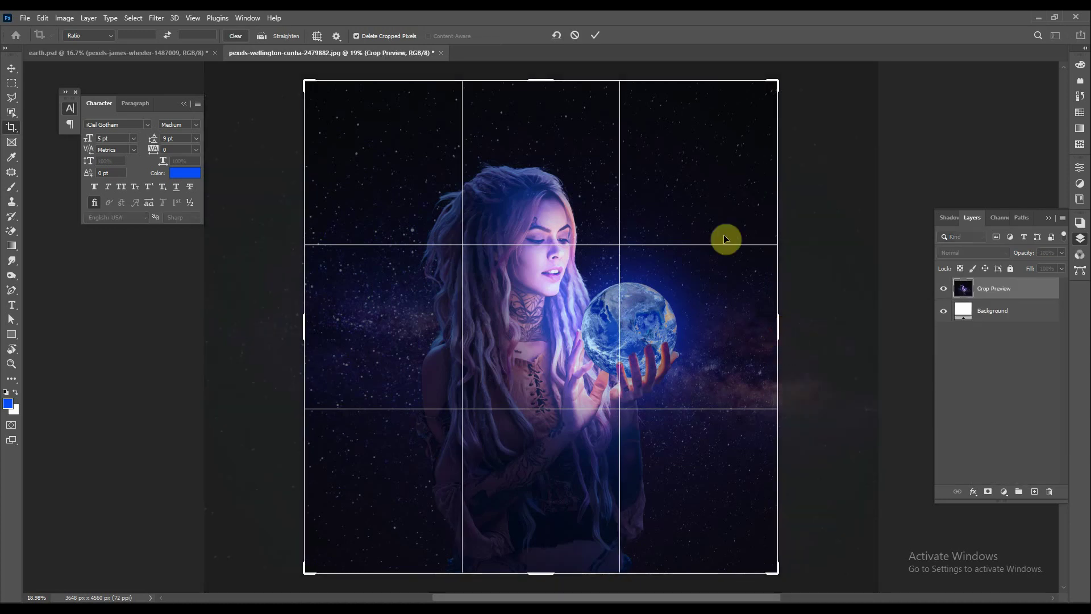
{"action": "left_click", "coordinate": [601, 34]}
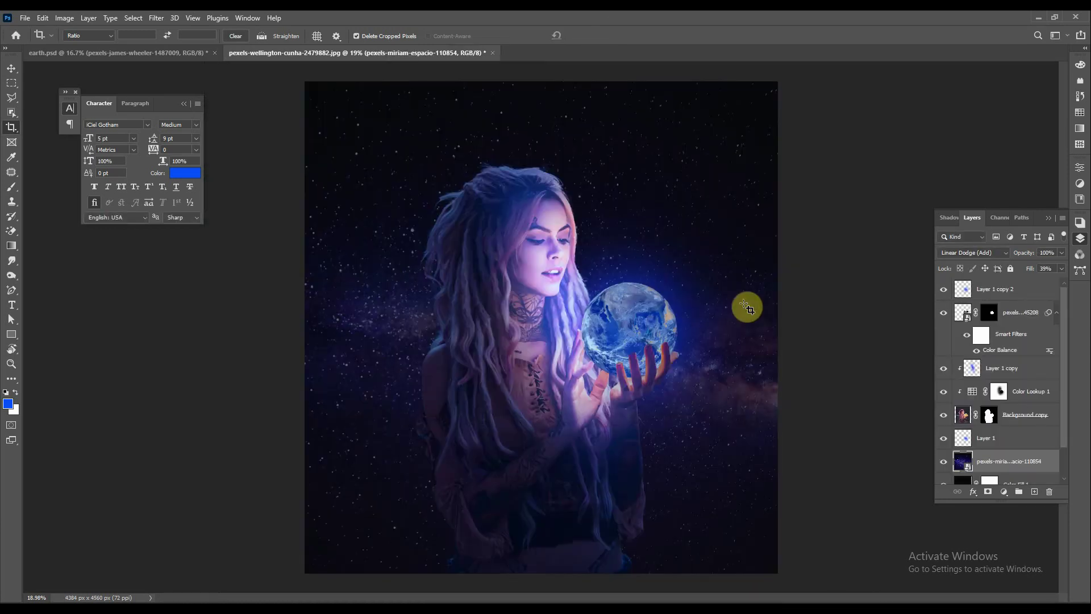
{"action": "key", "text": "v"}
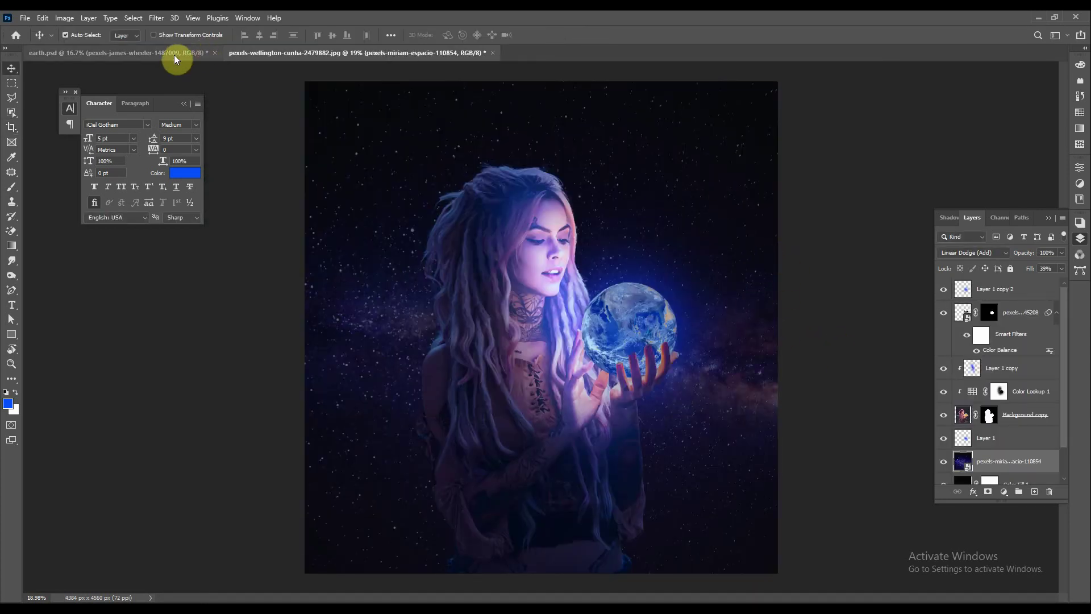
{"action": "left_click", "coordinate": [173, 52]}
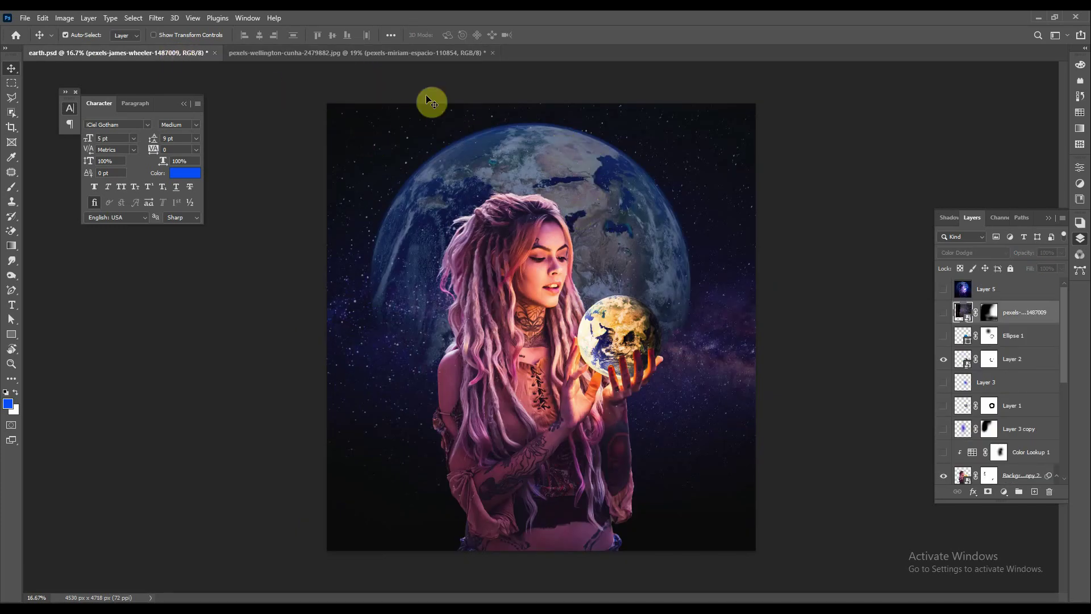
{"action": "left_click", "coordinate": [312, 53]}
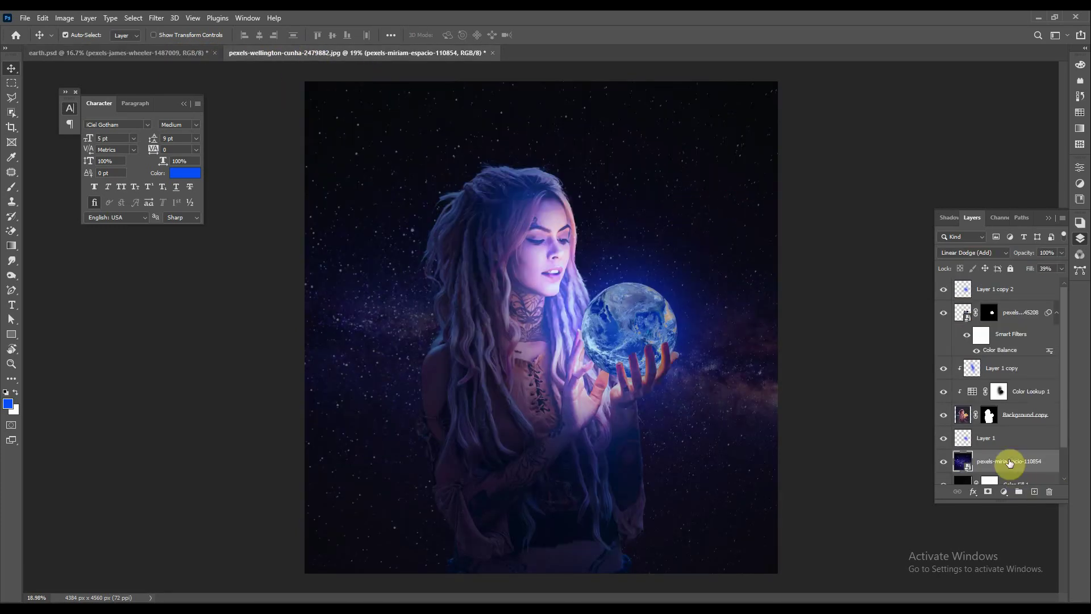
Place the pexels-pixabay Earth photo and scale it to about 51%
{"action": "left_click", "coordinate": [673, 336]}
{"action": "left_click", "coordinate": [508, 602]}
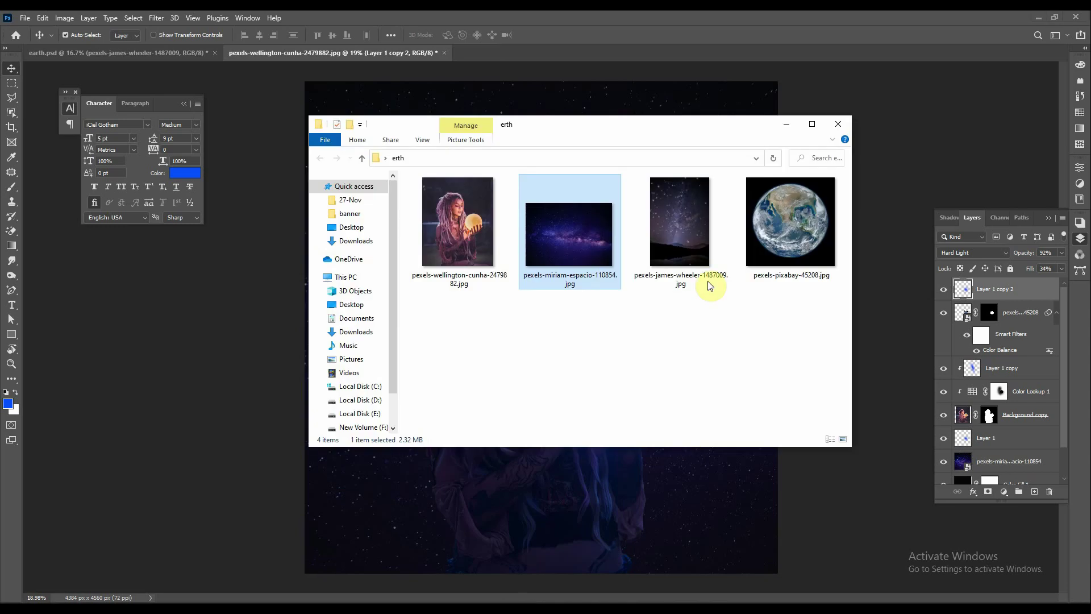
{"action": "left_click", "coordinate": [805, 217]}
{"action": "left_click_drag", "start_coordinate": [786, 238], "coordinate": [325, 481]}
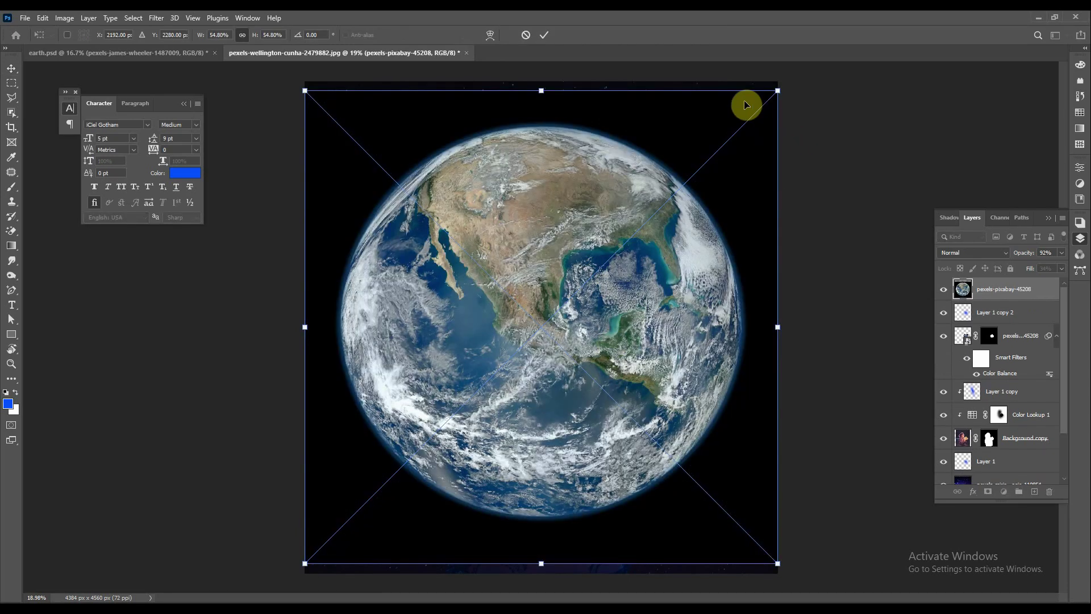
{"action": "left_click", "coordinate": [545, 36]}
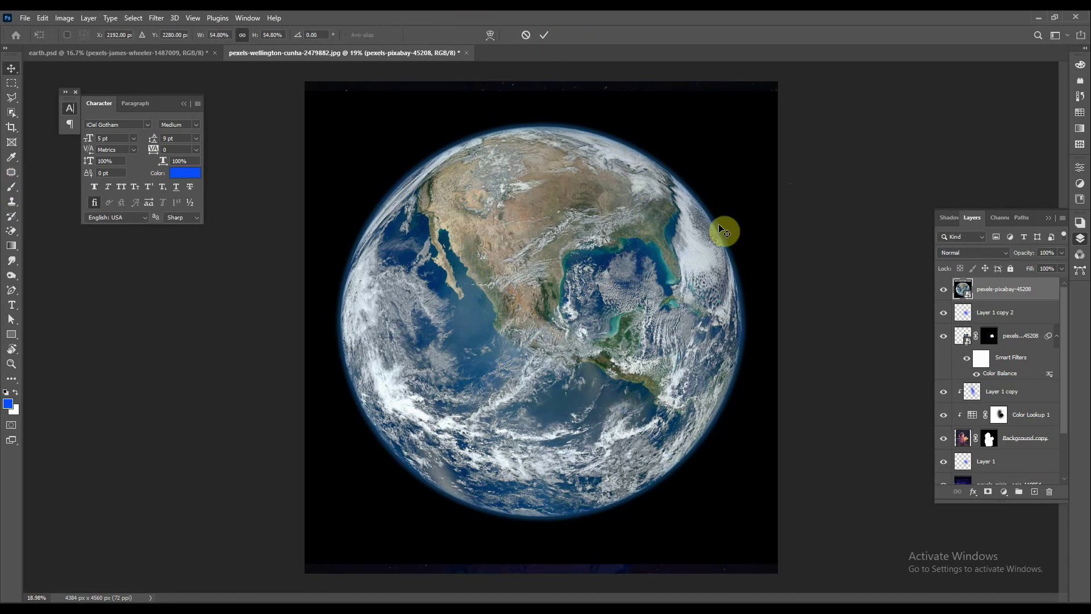
{"action": "key", "text": "ctrl+t"}
{"action": "left_click_drag", "start_coordinate": [778, 86], "coordinate": [761, 106]}
{"action": "left_click", "coordinate": [547, 37]}
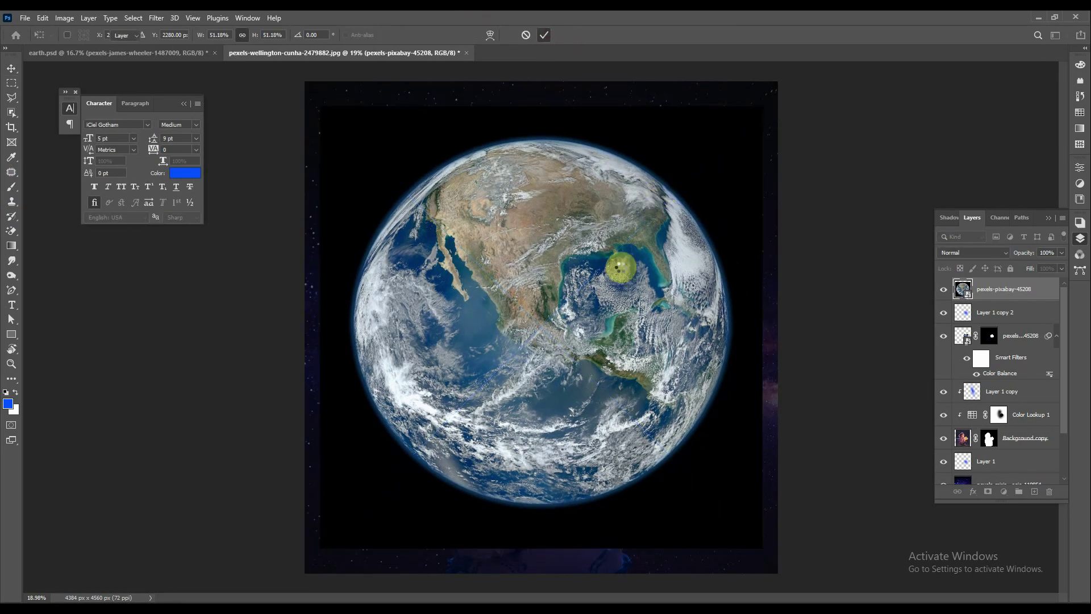
Mask the Earth to its round globe and move it beneath the girl layers
{"action": "left_click", "coordinate": [13, 113]}
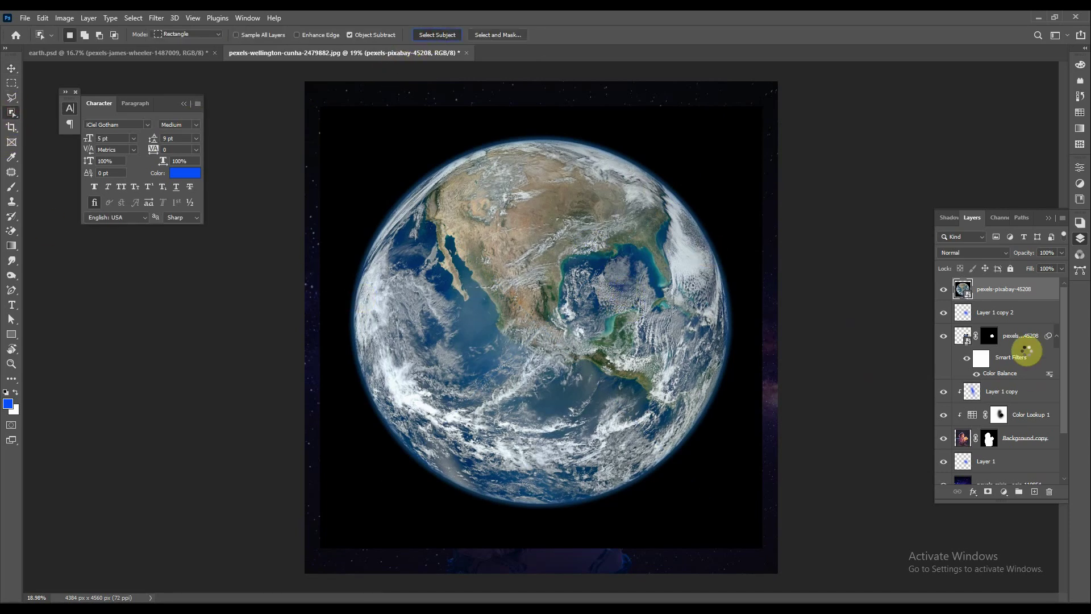
{"action": "left_click", "coordinate": [987, 491]}
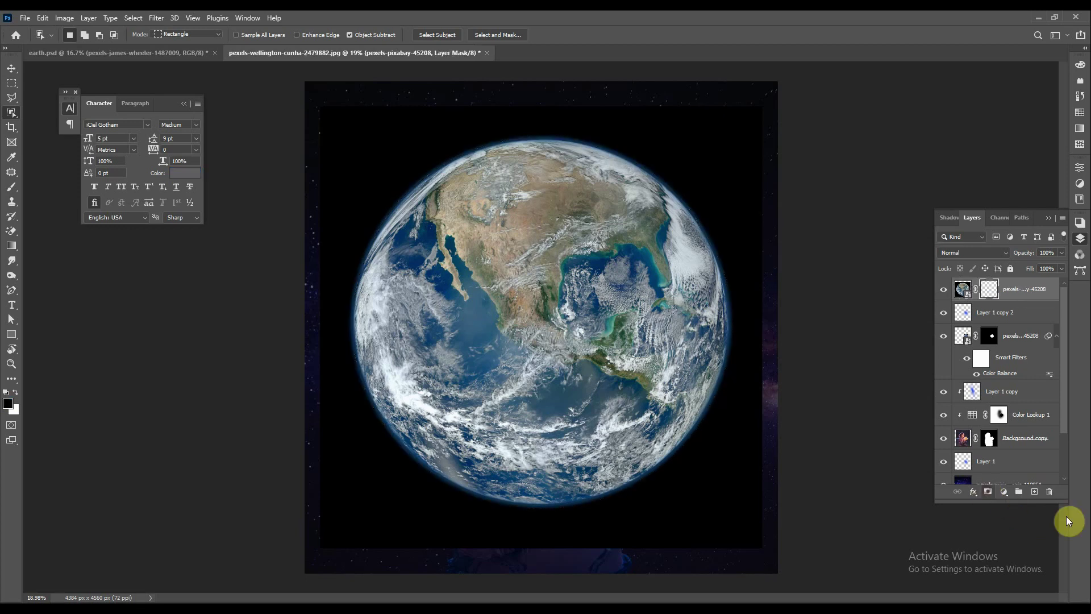
{"action": "key", "text": "v"}
{"action": "left_click_drag", "start_coordinate": [1025, 293], "coordinate": [1014, 483]}
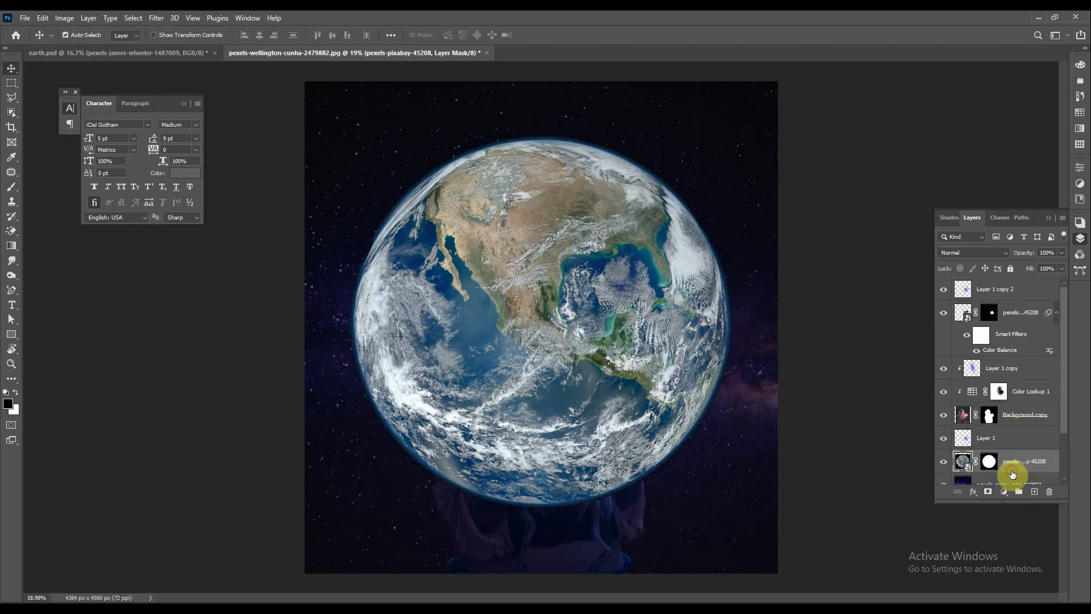
Move the big Earth up-left and keep it at Normal blending with 72% fill
{"action": "left_click_drag", "start_coordinate": [673, 242], "coordinate": [629, 179]}
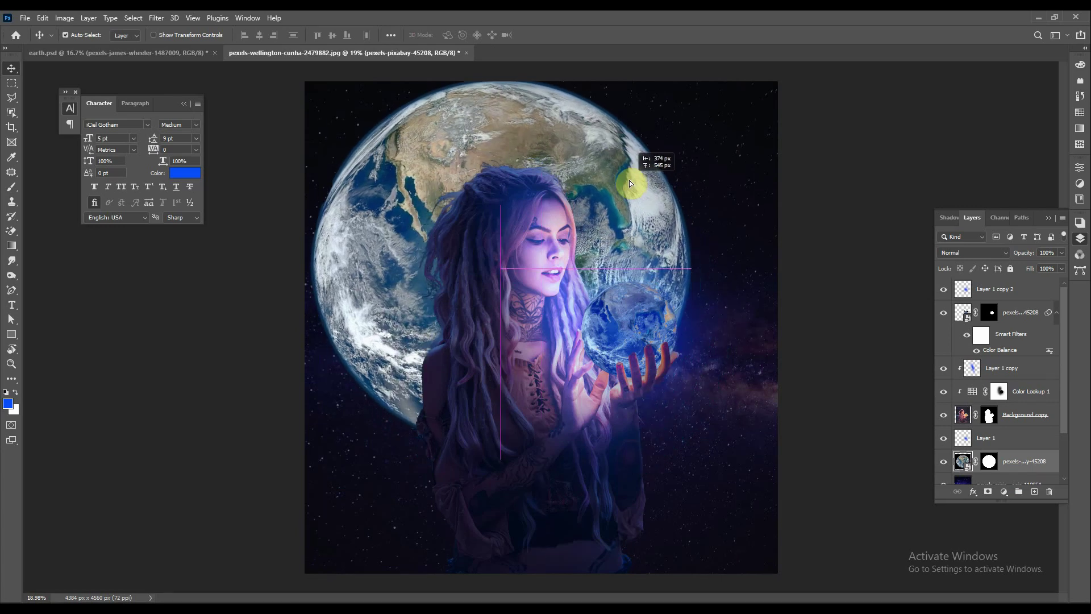
{"action": "left_click", "coordinate": [977, 257]}
{"action": "left_click", "coordinate": [960, 307]}
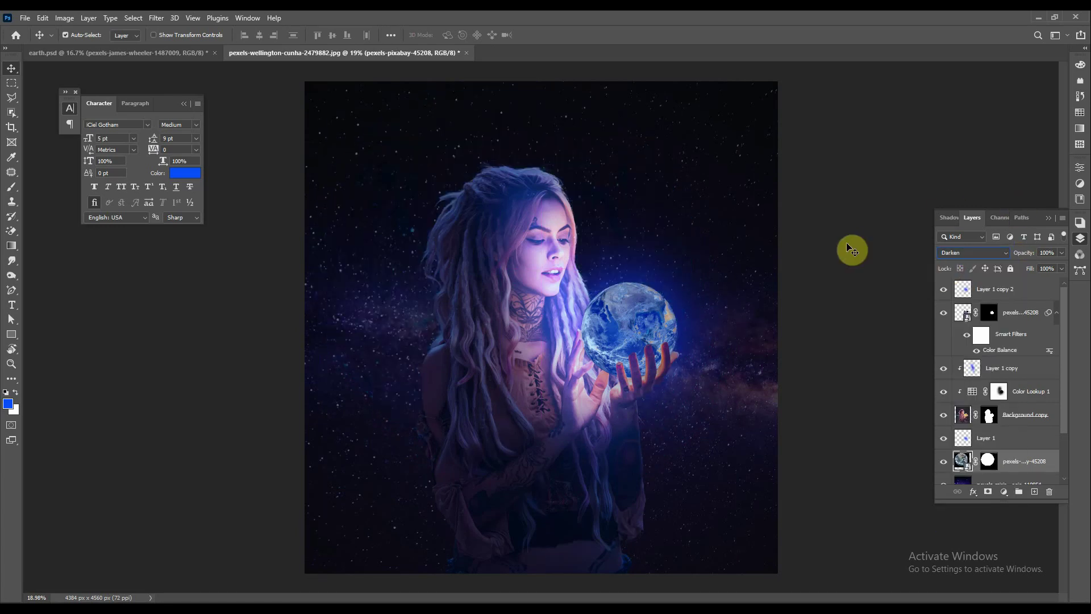
{"action": "key", "text": "Down"}
{"action": "key", "text": "Down"}
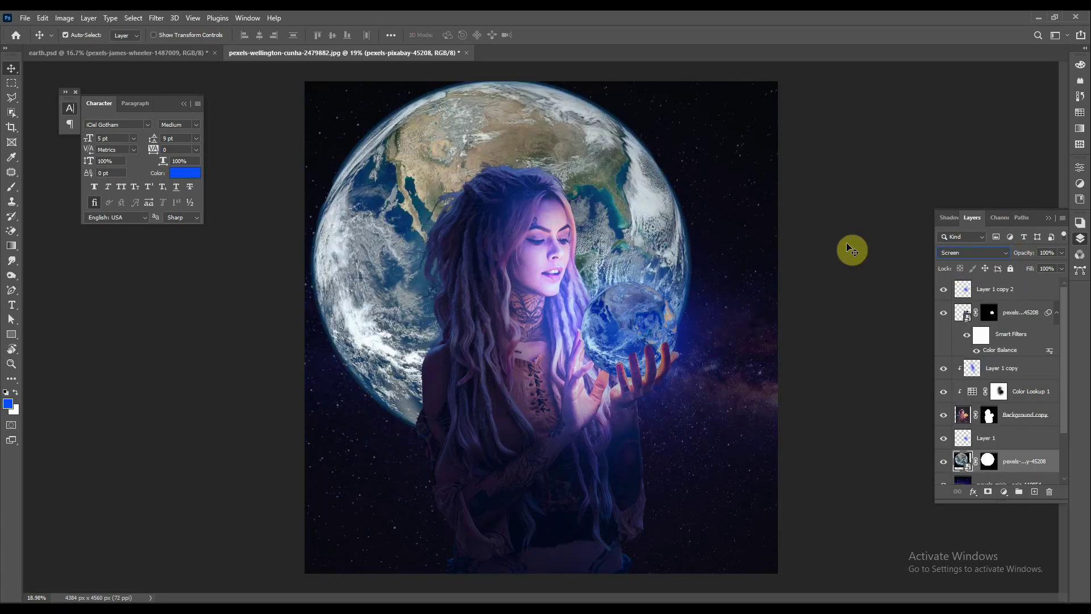
{"action": "key", "text": "Down"}
{"action": "key", "text": "Down"}
{"action": "key", "text": "Down"}
{"action": "key", "text": "Down"}
{"action": "key", "text": "Down"}
{"action": "key", "text": "Down"}
{"action": "key", "text": "Down"}
{"action": "key", "text": "Down"}
{"action": "key", "text": "Down"}
{"action": "key", "text": "Down"}
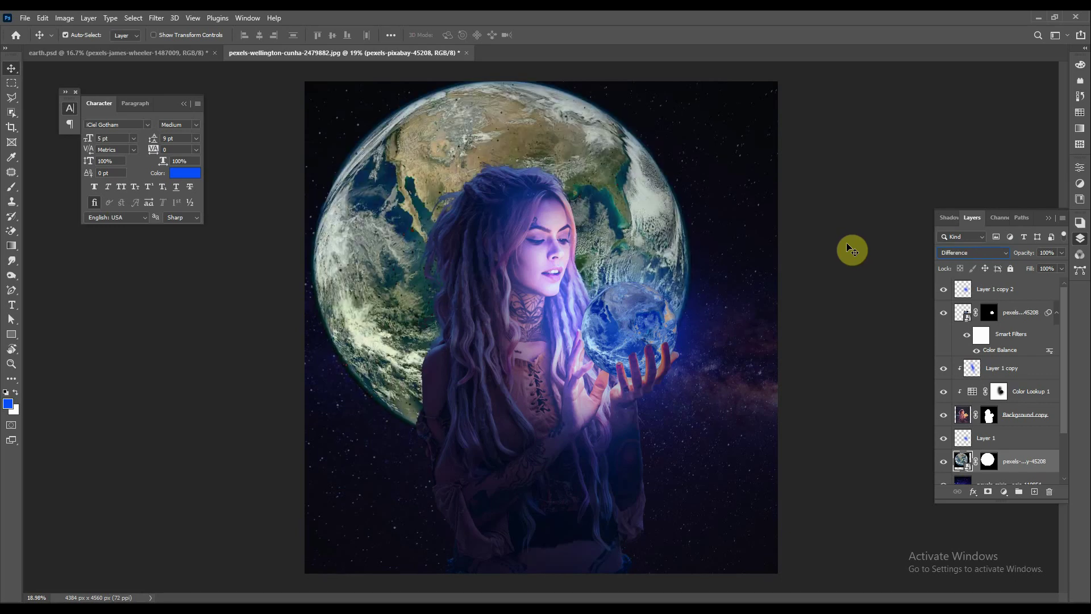
{"action": "key", "text": "Down"}
{"action": "key", "text": "Down"}
{"action": "key", "text": "Down"}
{"action": "key", "text": "Up"}
{"action": "key", "text": "Up"}
{"action": "key", "text": "Up"}
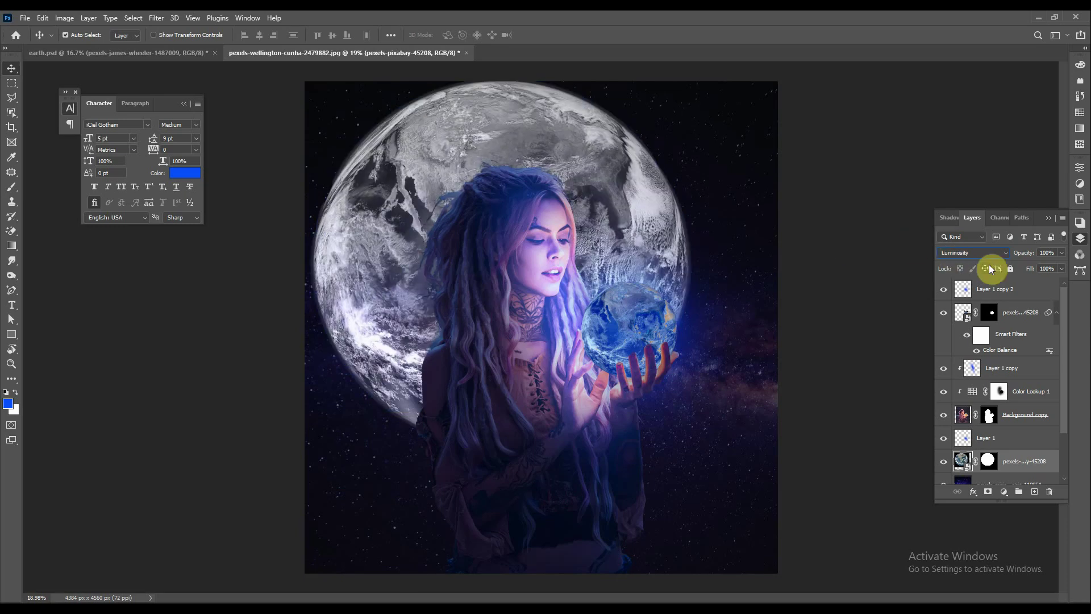
{"action": "key", "text": "Down"}
{"action": "left_click", "coordinate": [980, 253]}
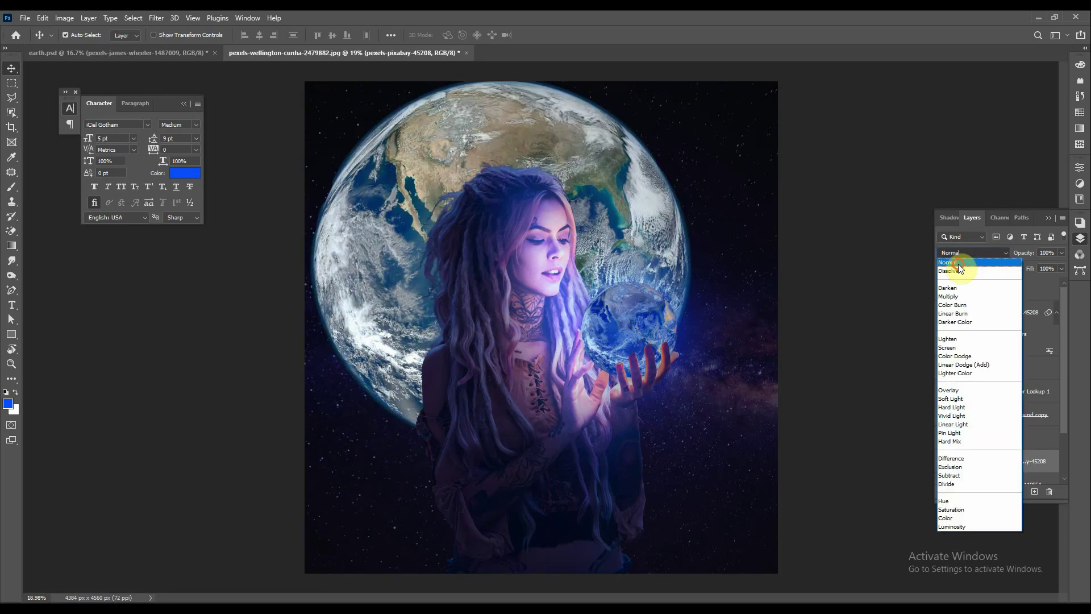
{"action": "left_click", "coordinate": [958, 263]}
{"action": "left_click_drag", "start_coordinate": [1029, 268], "coordinate": [1013, 269]}
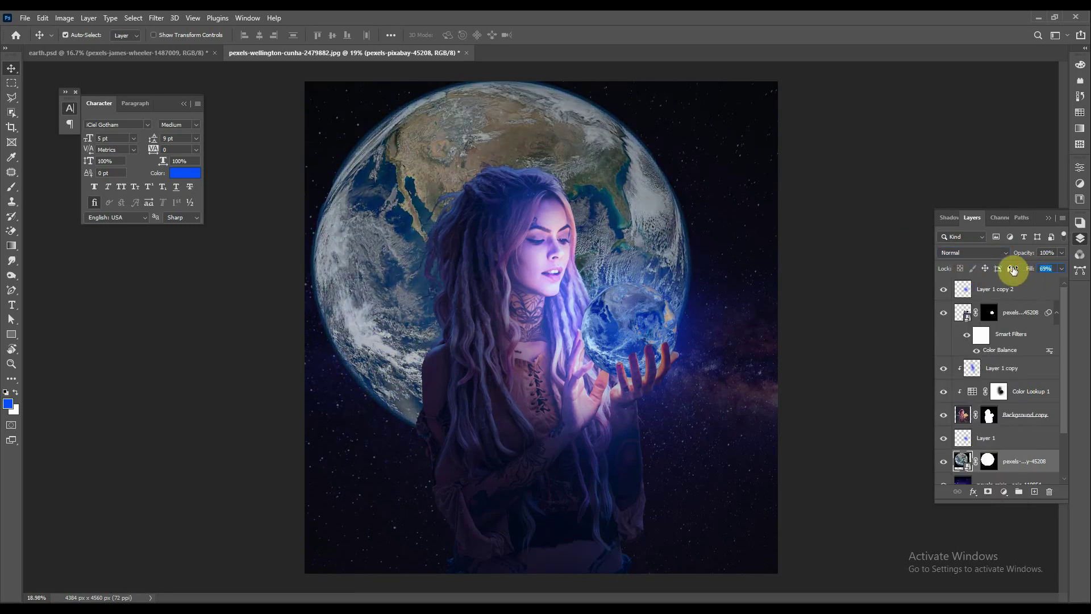
{"action": "type", "text": "72"}
{"action": "left_click", "coordinate": [657, 245]}
Shrink the large Earth to about 86.26% from its centre
{"action": "key", "text": "ctrl+t"}
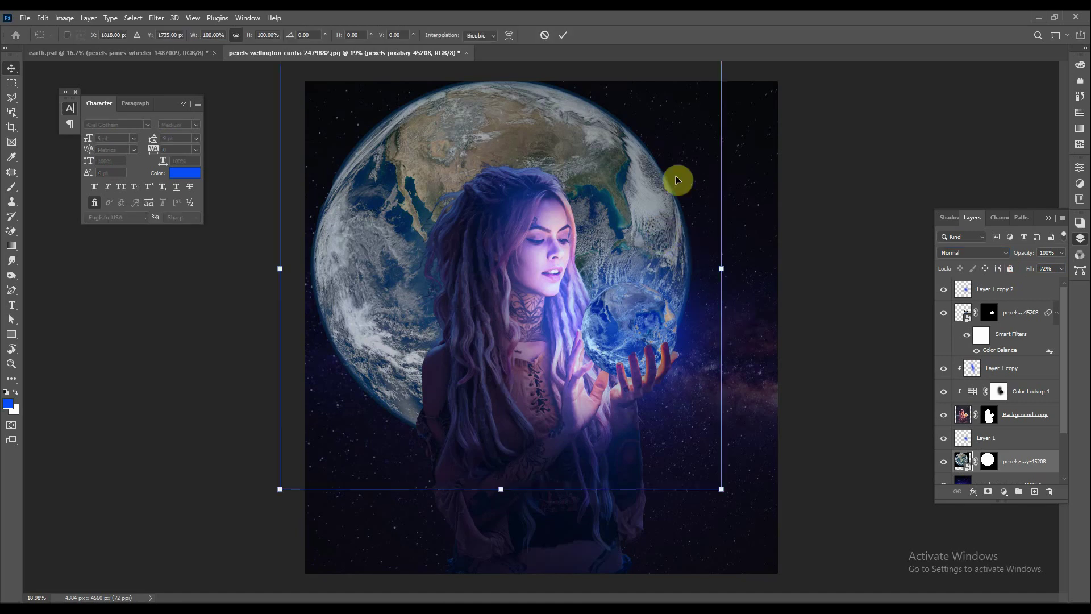
{"action": "left_click_drag", "start_coordinate": [723, 268], "coordinate": [690, 267]}
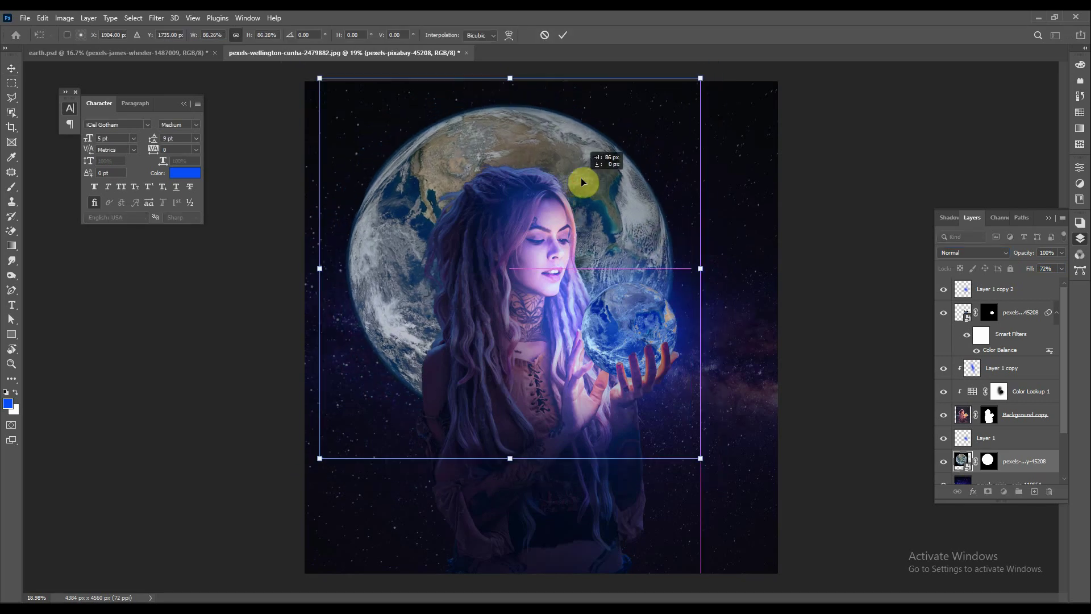
{"action": "left_click", "coordinate": [562, 34]}
{"action": "left_click", "coordinate": [988, 461]}
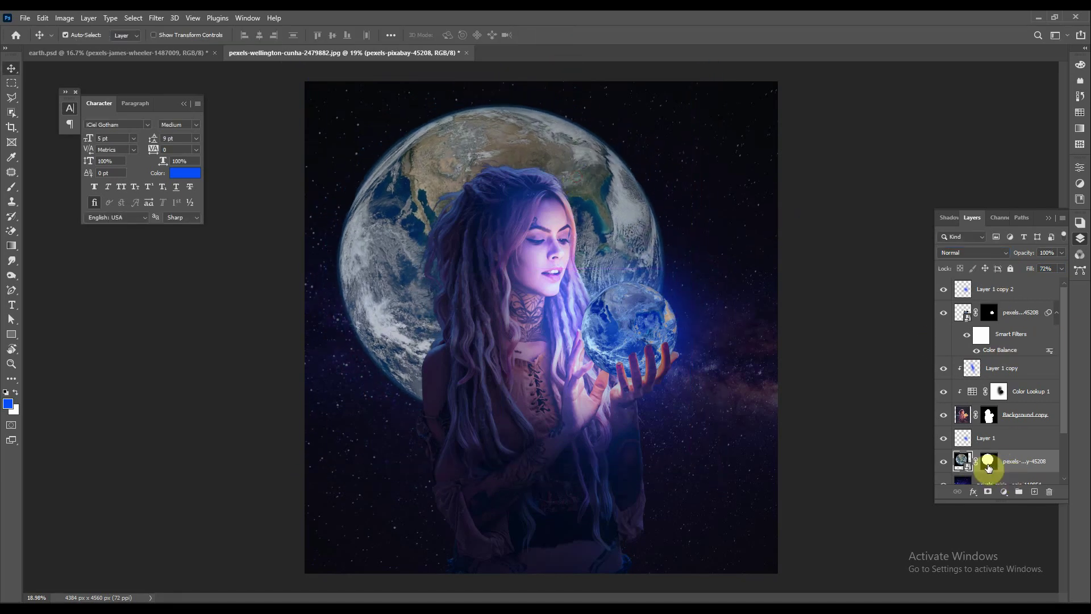
Paint black on the Earth's mask with a large soft brush to fade its lower edges
{"action": "key", "text": "b"}
{"action": "mouse_move", "coordinate": [708, 443]}
{"action": "left_mouse_down"}
{"action": "mouse_move", "coordinate": [649, 472]}
{"action": "mouse_move", "coordinate": [452, 454]}
{"action": "left_mouse_up"}
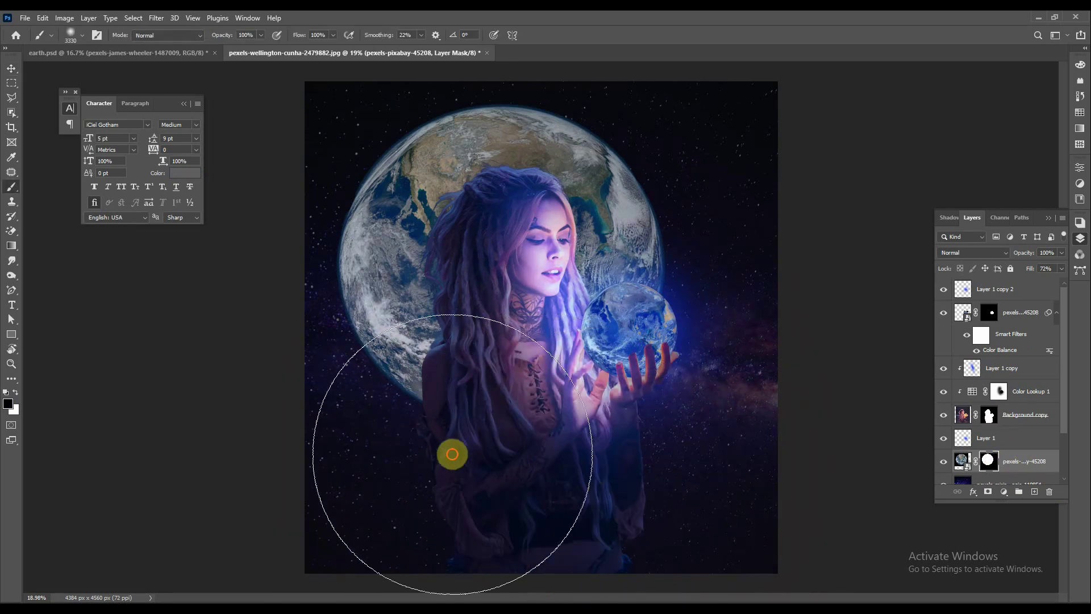
{"action": "key", "text": "x"}
{"action": "key", "text": "x"}
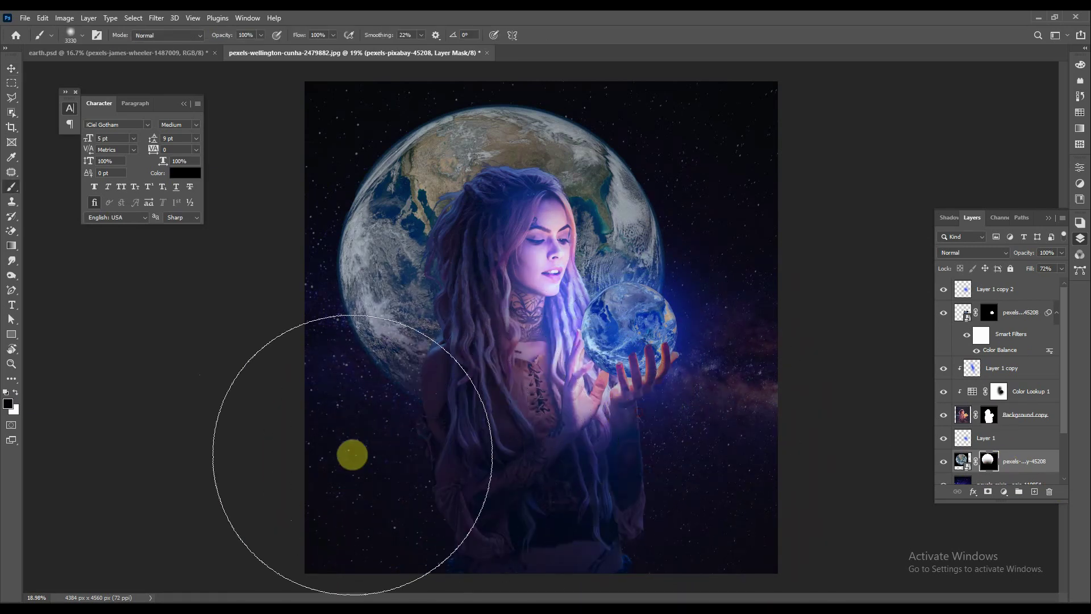
{"action": "left_click_drag", "start_coordinate": [351, 453], "coordinate": [556, 529]}
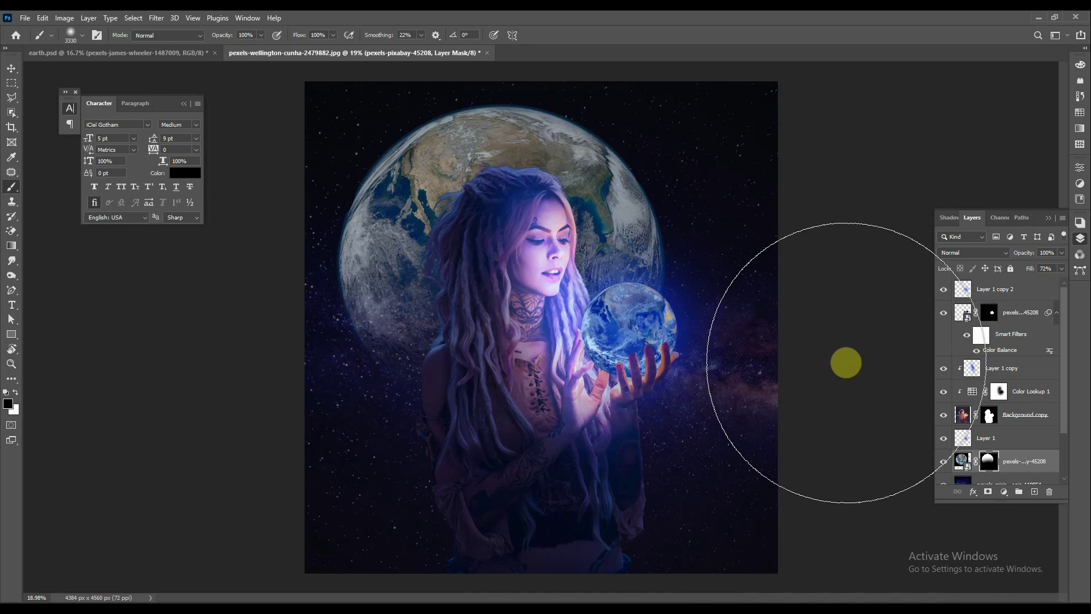
{"action": "left_click_drag", "start_coordinate": [757, 307], "coordinate": [687, 324]}
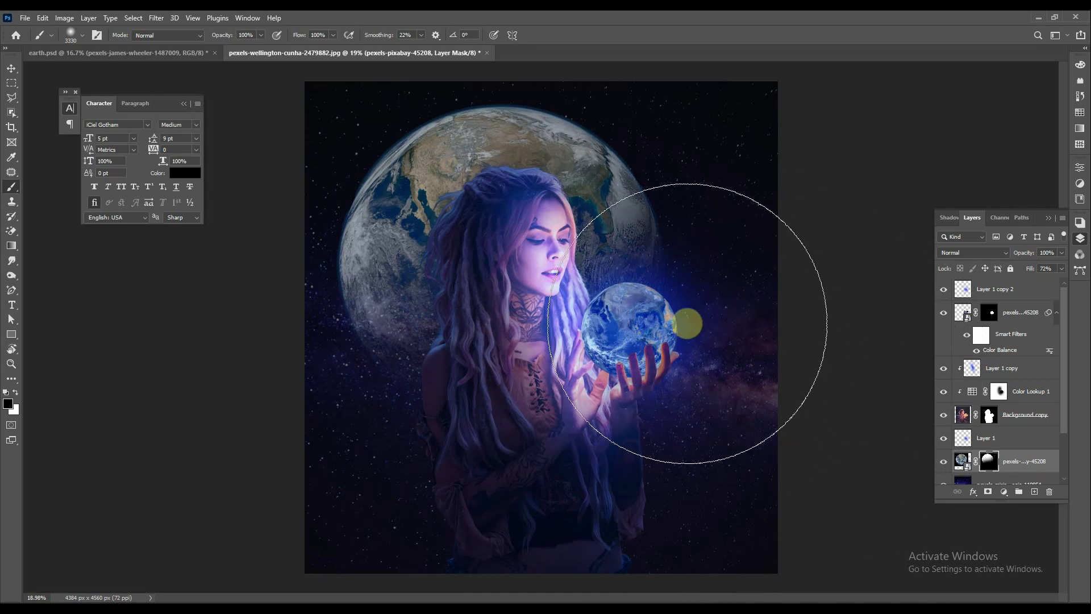
{"action": "key", "text": "v"}
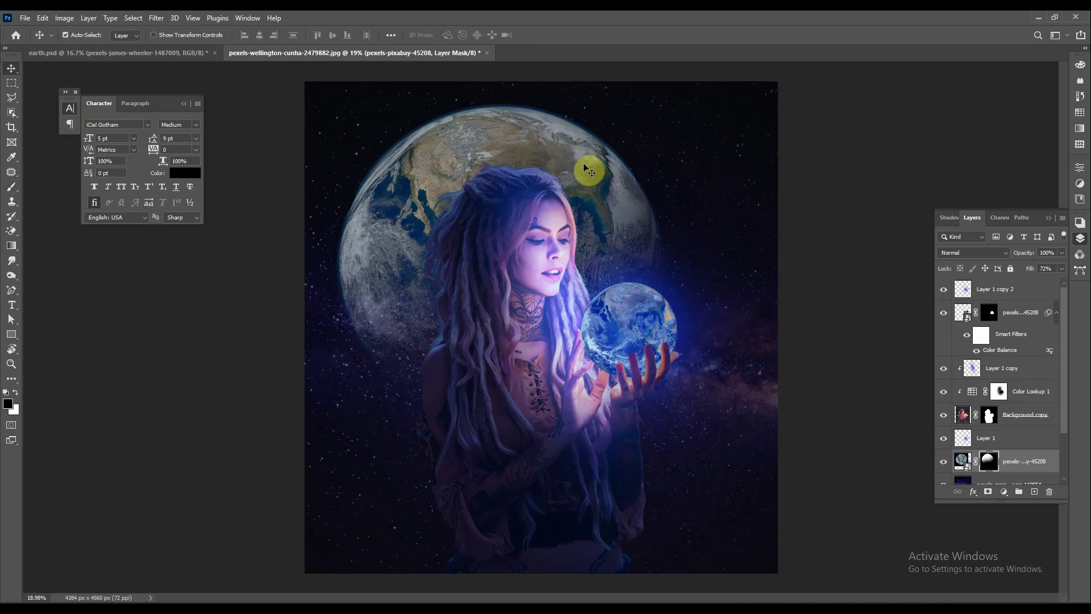
Apply Color Balance to the Earth with midtones -29, 0, +21 for a bluer tint
{"action": "key", "text": "ctrl+b"}
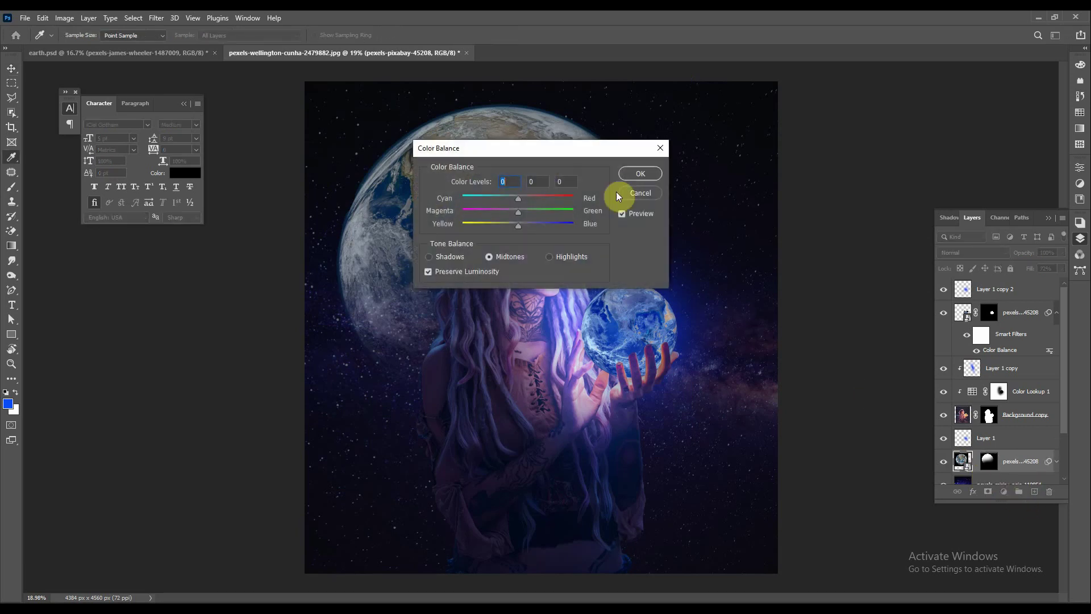
{"action": "left_click_drag", "start_coordinate": [555, 149], "coordinate": [752, 177]}
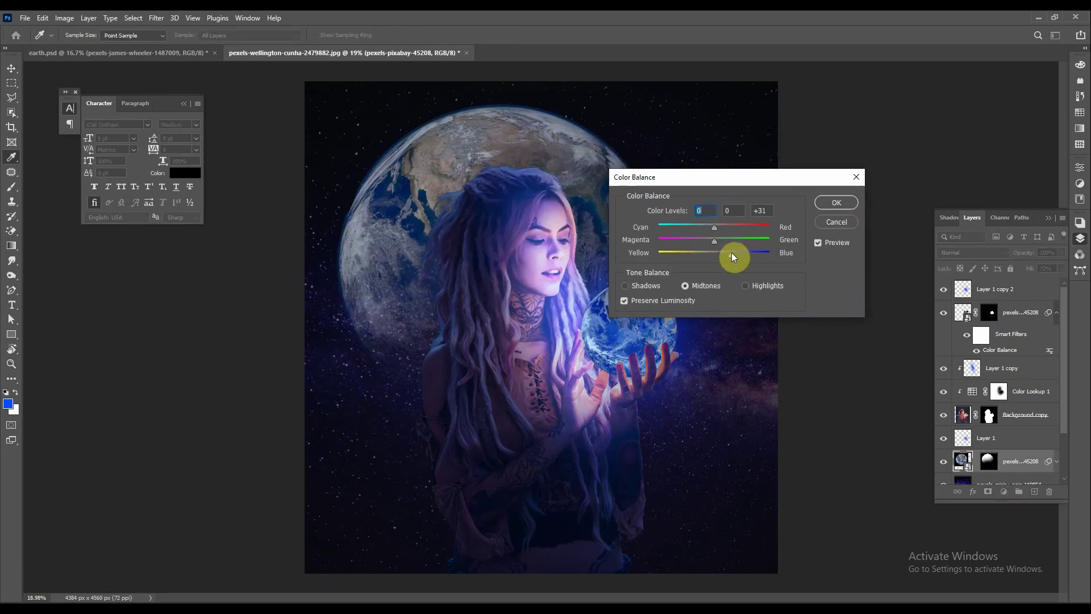
{"action": "left_click_drag", "start_coordinate": [731, 253], "coordinate": [725, 254]}
{"action": "left_click", "coordinate": [836, 203]}
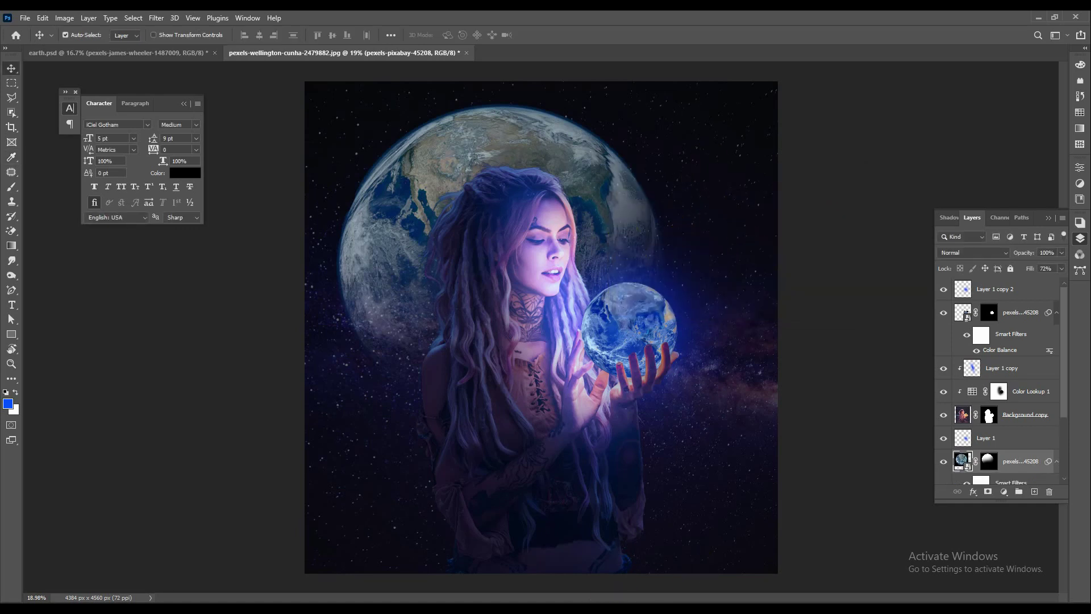
Place the pexels-james-wheeler starry sky photo and move its layer to the top
{"action": "left_click", "coordinate": [685, 226]}
{"action": "left_click_drag", "start_coordinate": [604, 483], "coordinate": [530, 519]}
{"action": "left_click_drag", "start_coordinate": [609, 196], "coordinate": [689, 208]}
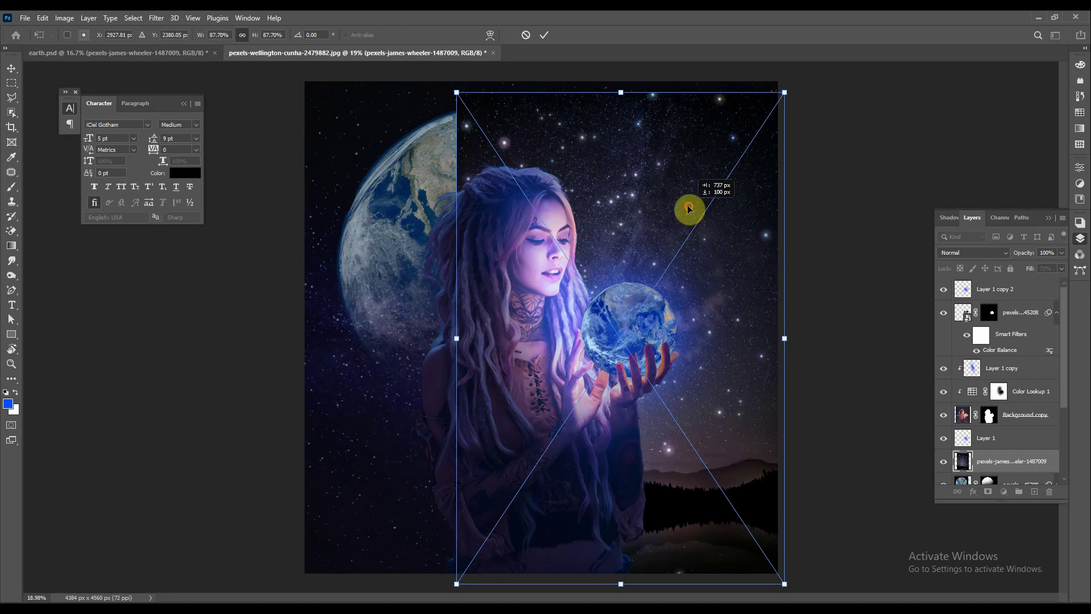
{"action": "left_click", "coordinate": [544, 35]}
{"action": "left_click_drag", "start_coordinate": [1025, 470], "coordinate": [1015, 319]}
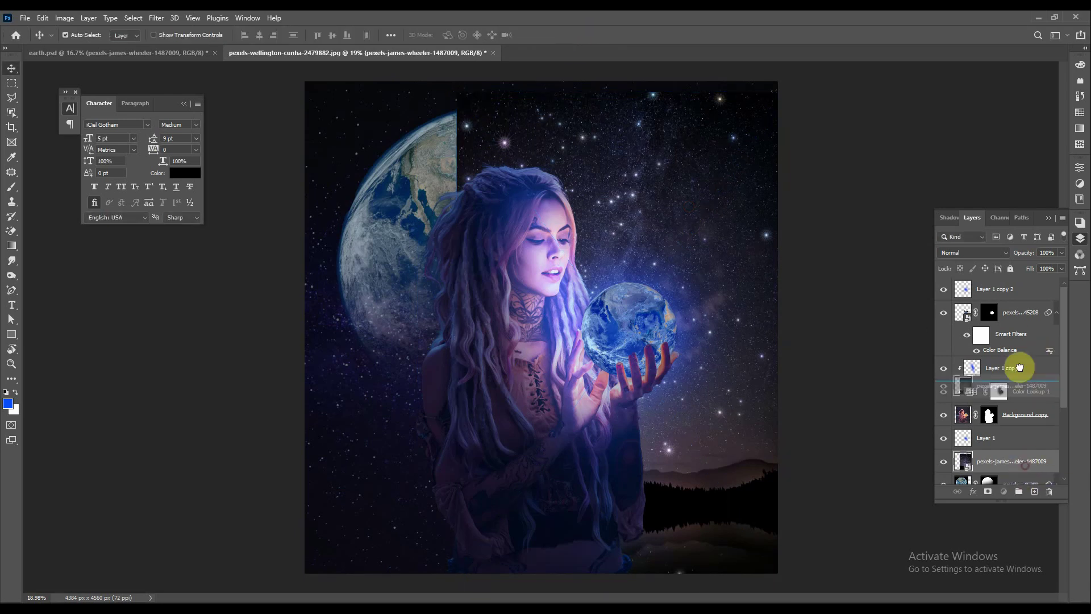
{"action": "left_click_drag", "start_coordinate": [676, 305], "coordinate": [652, 358]}
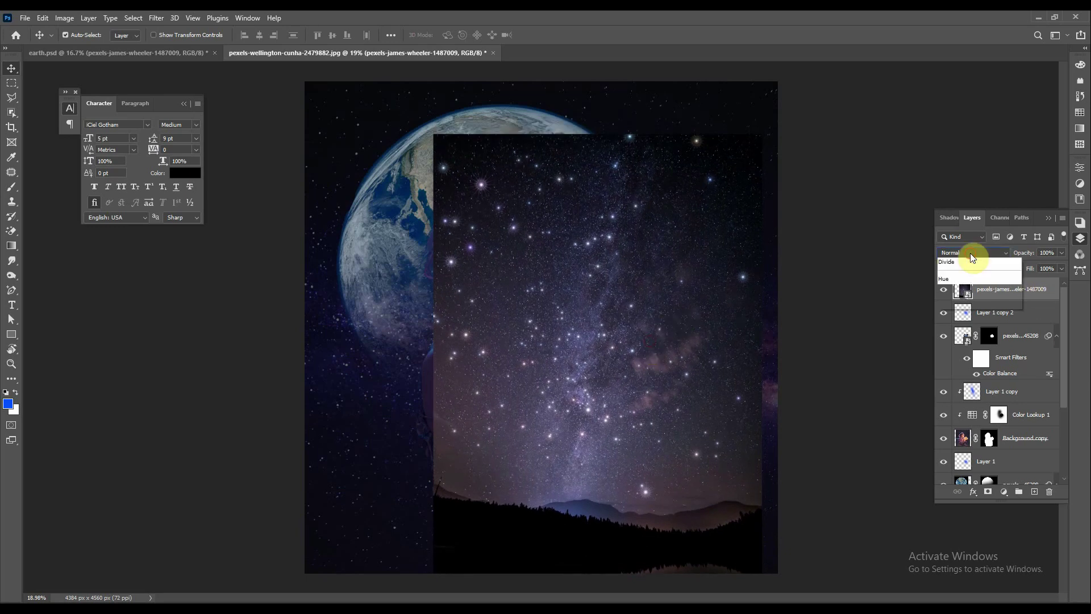
Set the starry sky layer to Color Dodge and rotate it upright to 90°
{"action": "left_click", "coordinate": [997, 292]}
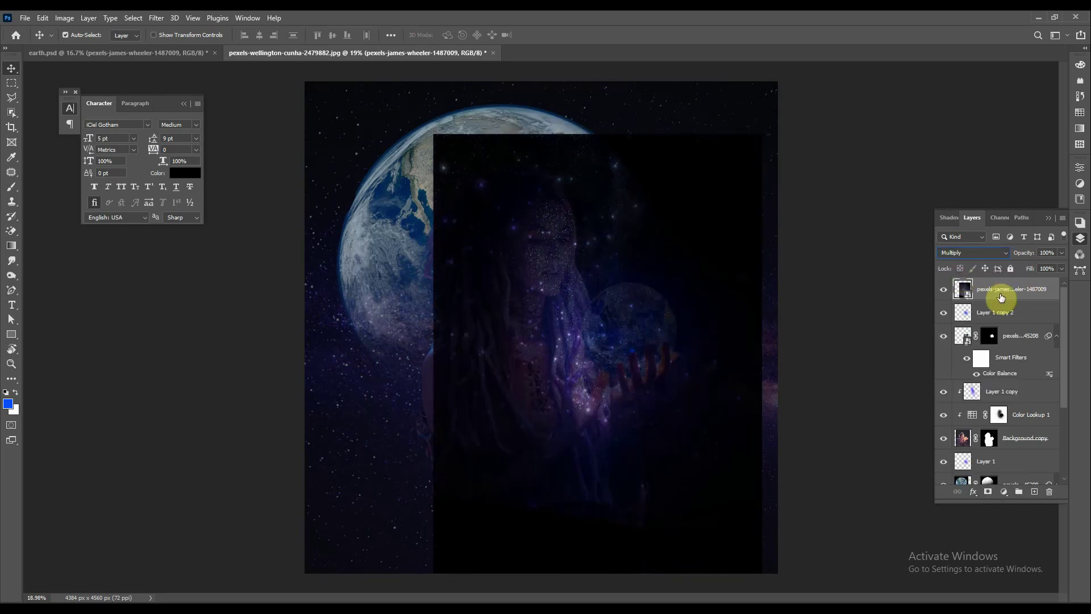
{"action": "key", "text": "Down"}
{"action": "key", "text": "Down"}
{"action": "key", "text": "Down"}
{"action": "key", "text": "Down"}
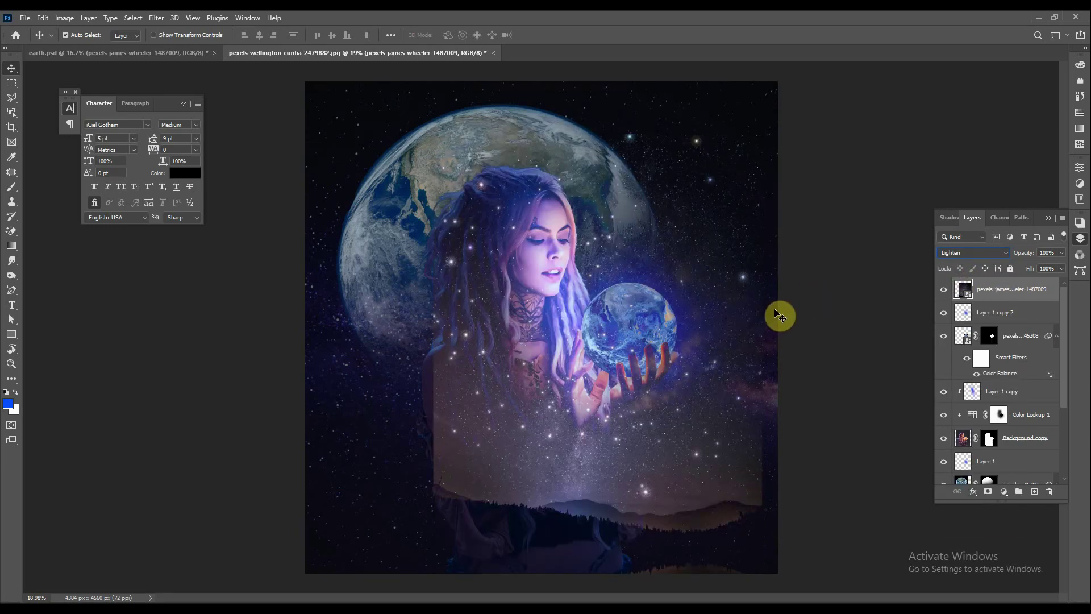
{"action": "key", "text": "Down"}
{"action": "key", "text": "Down"}
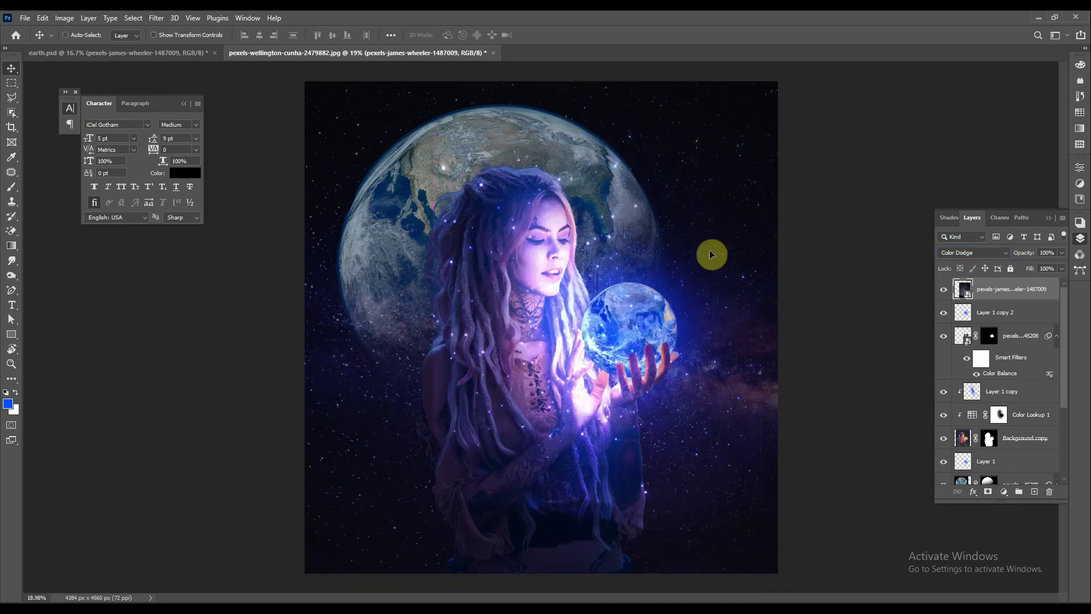
{"action": "key", "text": "ctrl+t"}
{"action": "mouse_move", "coordinate": [784, 142]}
{"action": "left_mouse_down"}
{"action": "mouse_move", "coordinate": [823, 297]}
{"action": "mouse_move", "coordinate": [789, 493]}
{"action": "left_mouse_up"}
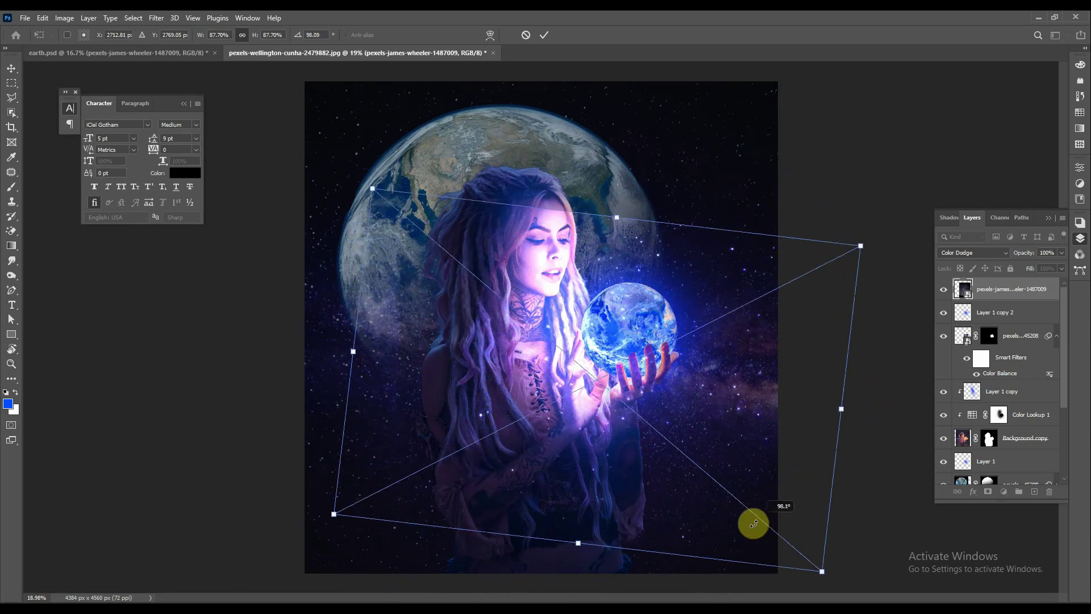
{"action": "left_click_drag", "start_coordinate": [656, 398], "coordinate": [717, 305]}
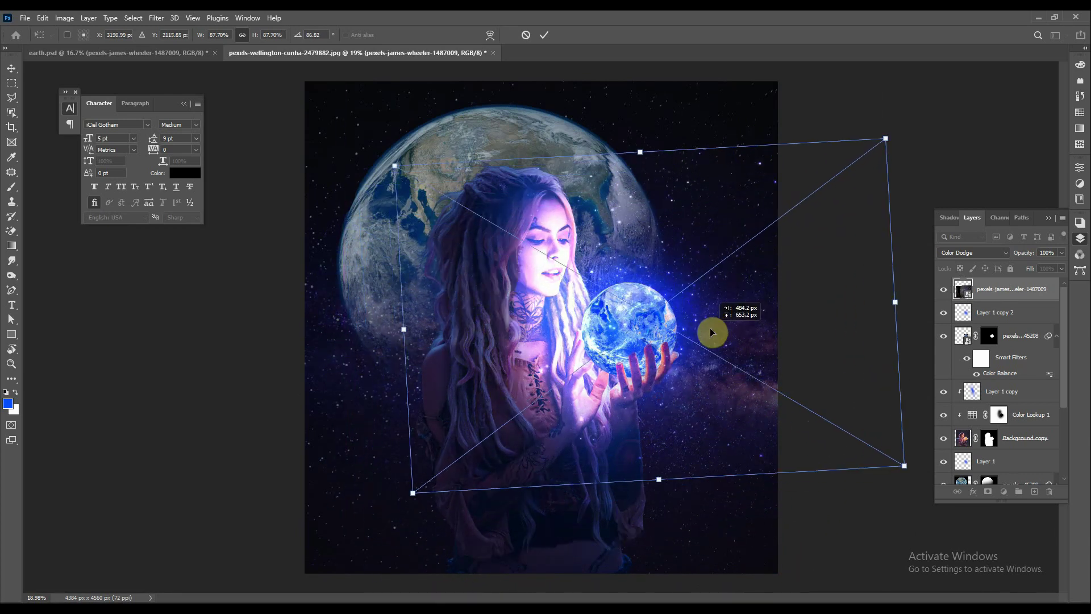
{"action": "left_click_drag", "start_coordinate": [914, 98], "coordinate": [923, 103]}
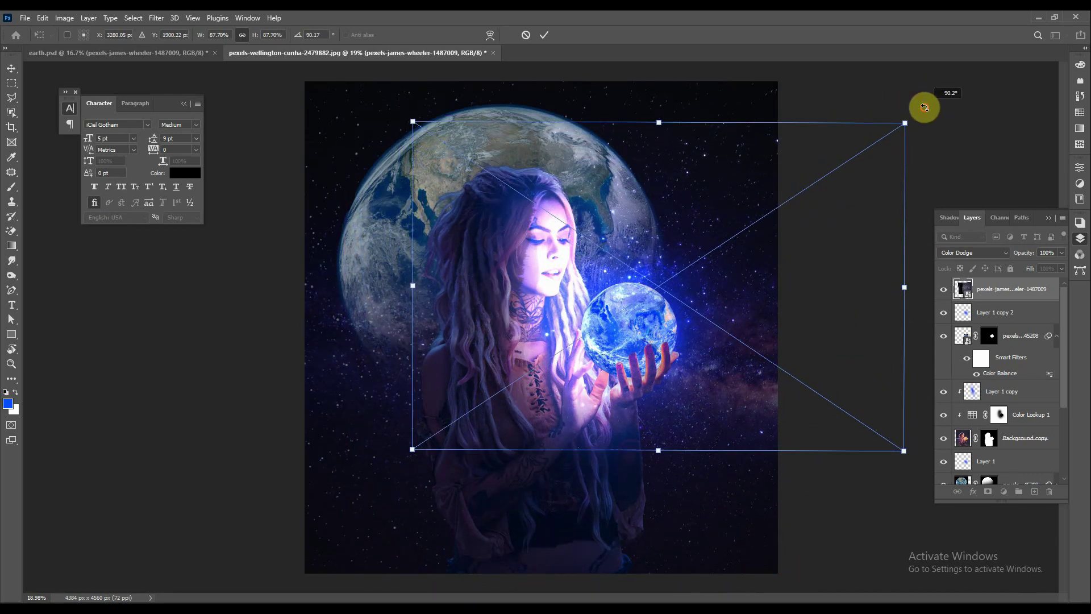
{"action": "left_click_drag", "start_coordinate": [741, 196], "coordinate": [740, 212]}
{"action": "left_click", "coordinate": [544, 36]}
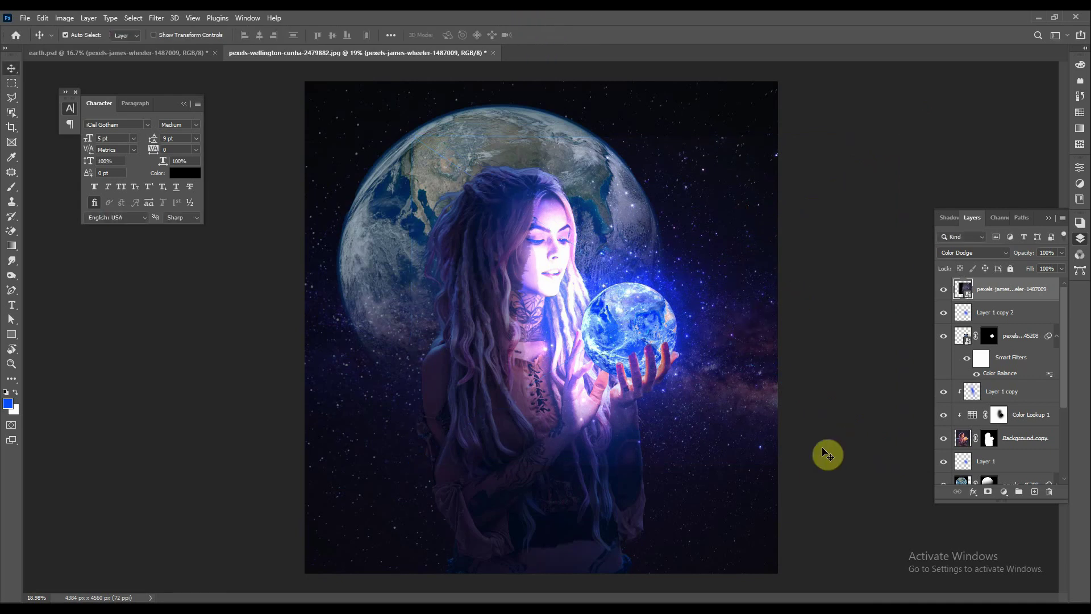
Enlarge the starry sky to about 126% so stars scatter across the scene
{"action": "key", "text": "ctrl+t"}
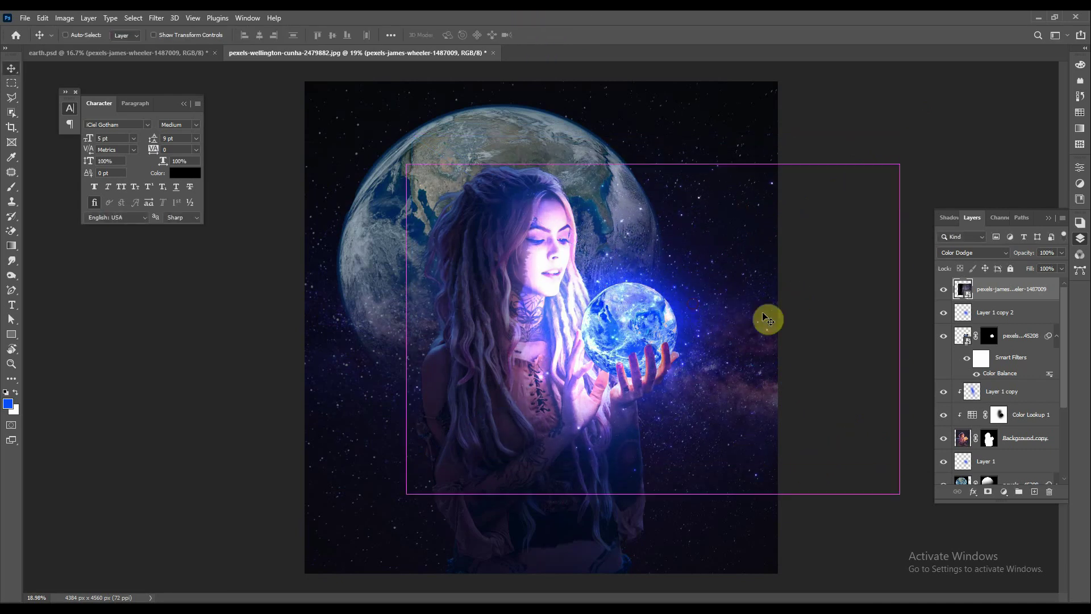
{"action": "left_click_drag", "start_coordinate": [648, 166], "coordinate": [645, 90]}
{"action": "left_click_drag", "start_coordinate": [697, 248], "coordinate": [706, 255]}
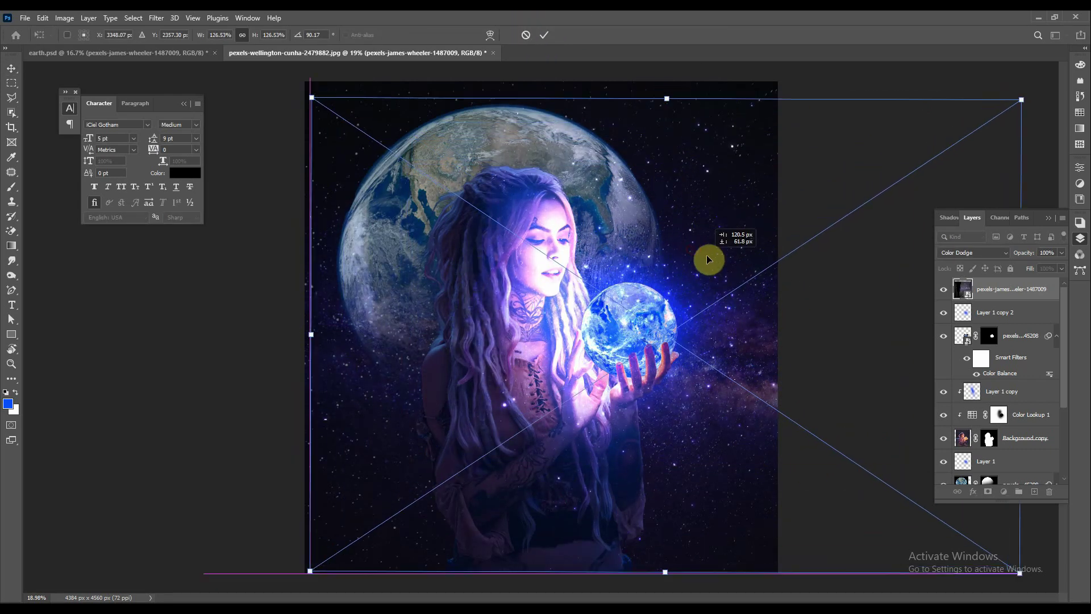
{"action": "left_click", "coordinate": [543, 35]}
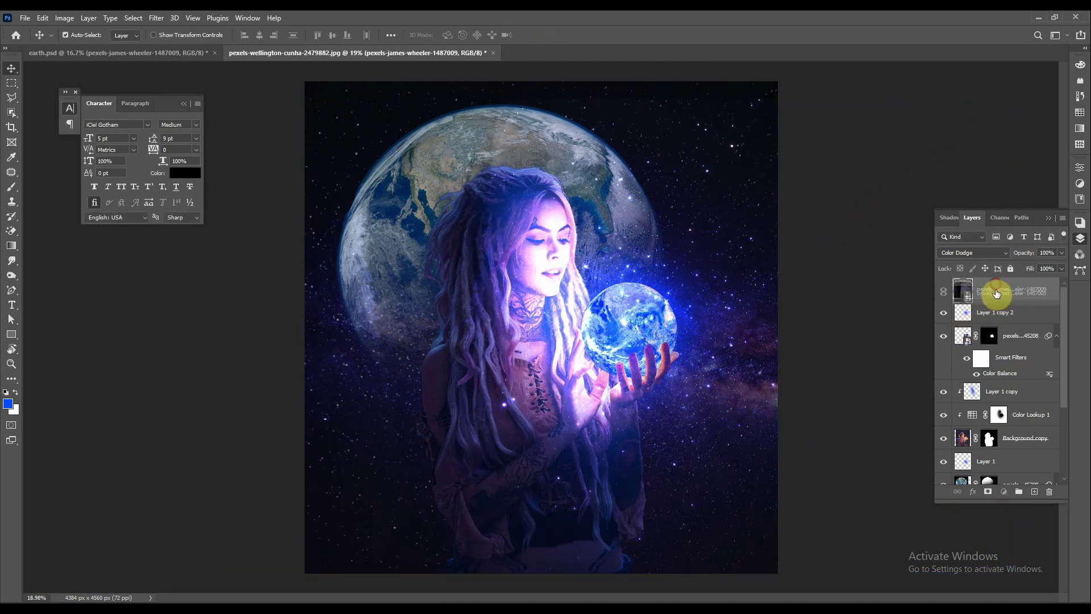
{"action": "mouse_move", "coordinate": [998, 291]}
{"action": "left_mouse_down"}
{"action": "mouse_move", "coordinate": [997, 316]}
{"action": "mouse_move", "coordinate": [1001, 287]}
{"action": "left_mouse_up"}
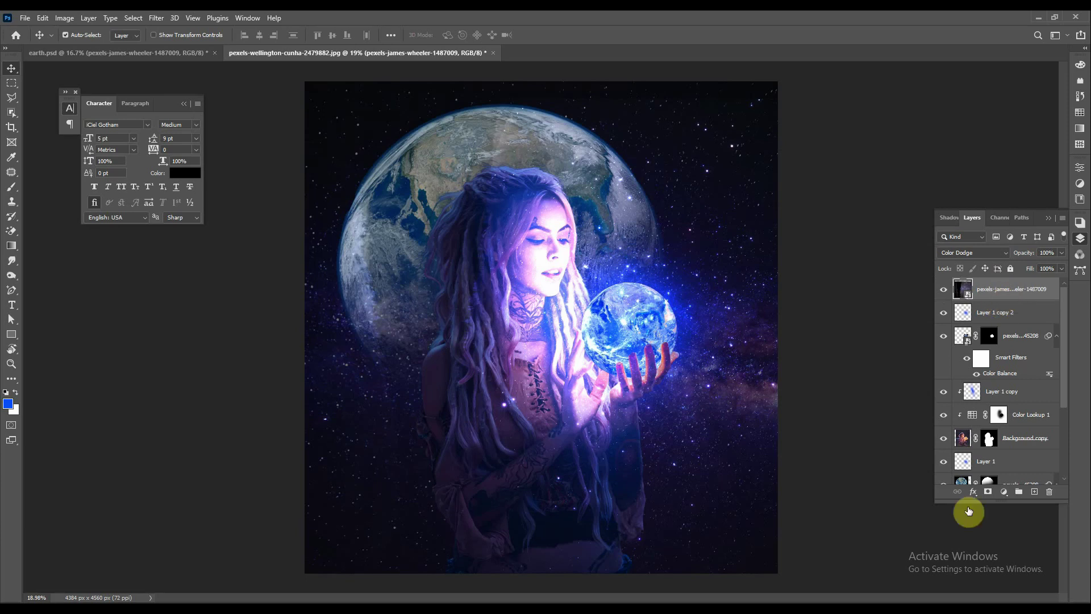
Mask the top star layer and paint out stars over the woman's hair, face, neck and chest
{"action": "left_click", "coordinate": [988, 492]}
{"action": "key", "text": "b"}
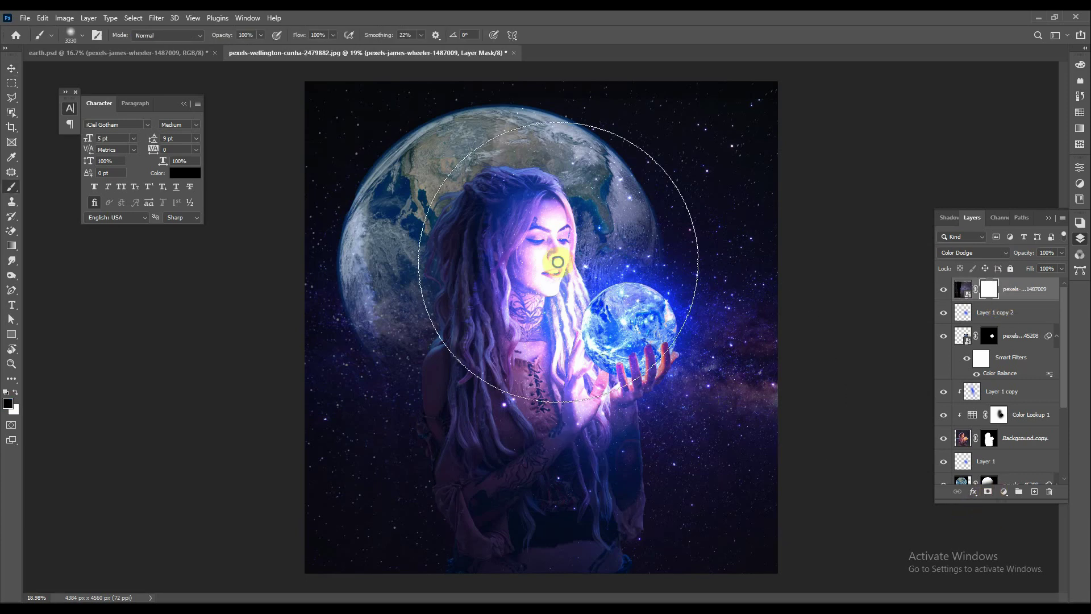
{"action": "mouse_move", "coordinate": [480, 262]}
{"action": "left_mouse_down"}
{"action": "mouse_move", "coordinate": [429, 402]}
{"action": "mouse_move", "coordinate": [462, 249]}
{"action": "mouse_move", "coordinate": [506, 239]}
{"action": "mouse_move", "coordinate": [559, 182]}
{"action": "mouse_move", "coordinate": [523, 165]}
{"action": "left_mouse_up"}
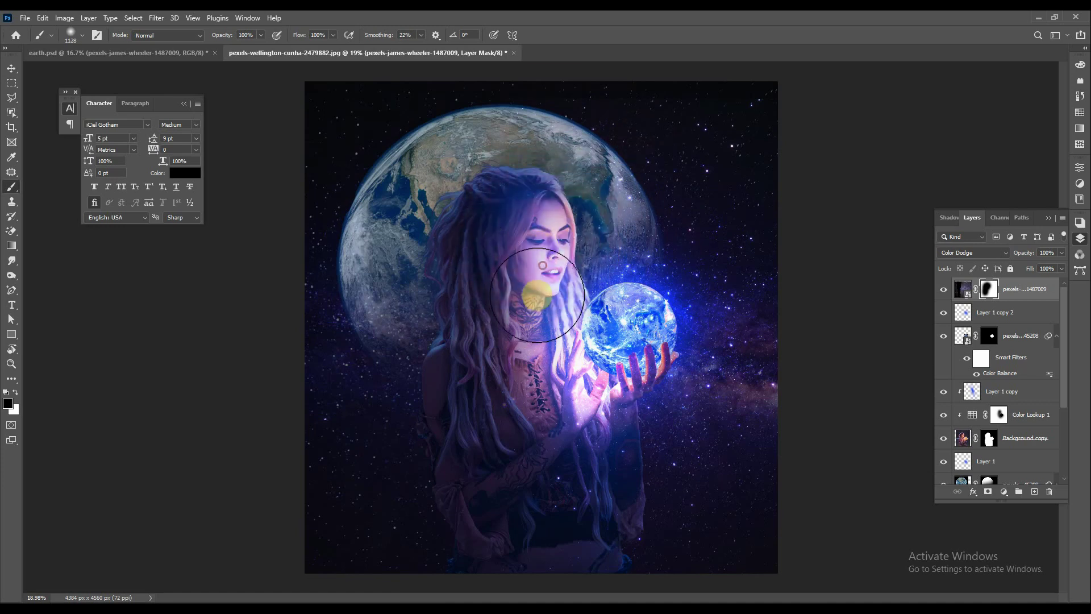
{"action": "left_click_drag", "start_coordinate": [537, 334], "coordinate": [574, 414]}
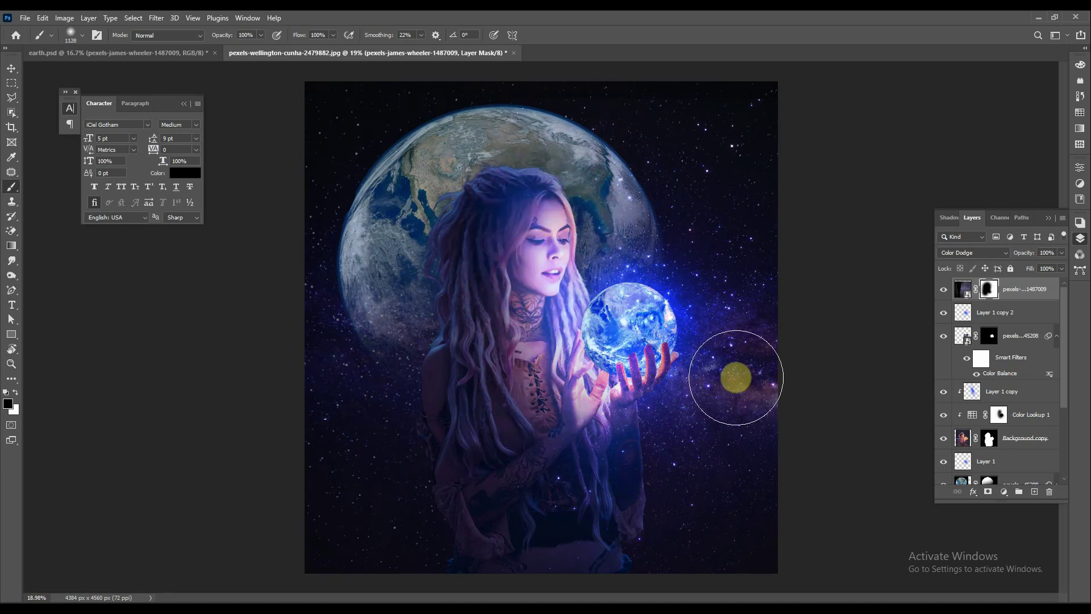
{"action": "left_click", "coordinate": [616, 327]}
Paint white on the mask to reveal more glow over the held globe, then select Background copy
{"action": "left_click", "coordinate": [960, 291]}
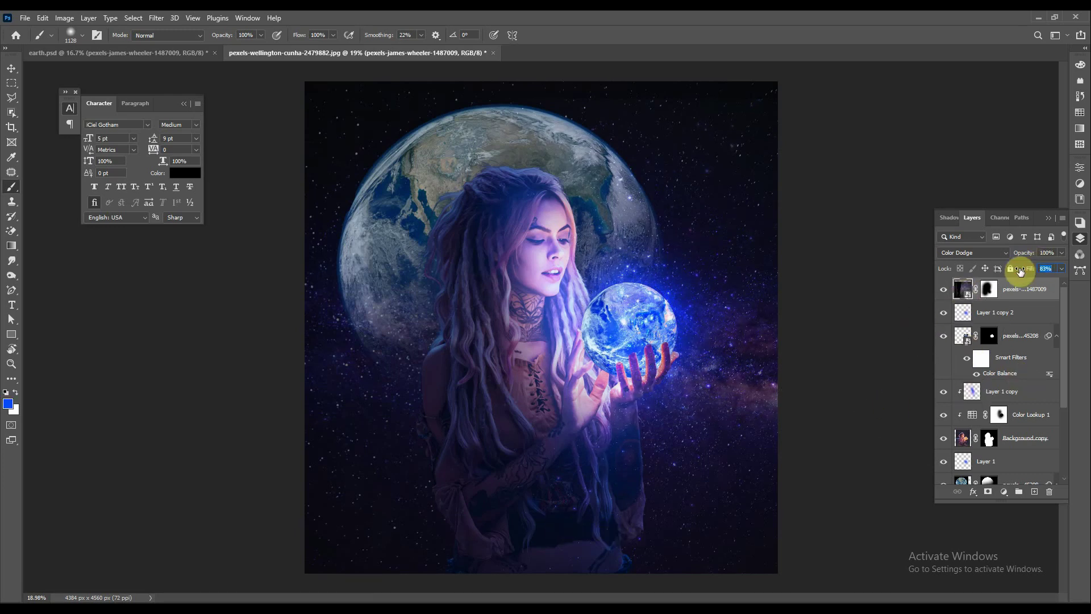
{"action": "left_click", "coordinate": [989, 289]}
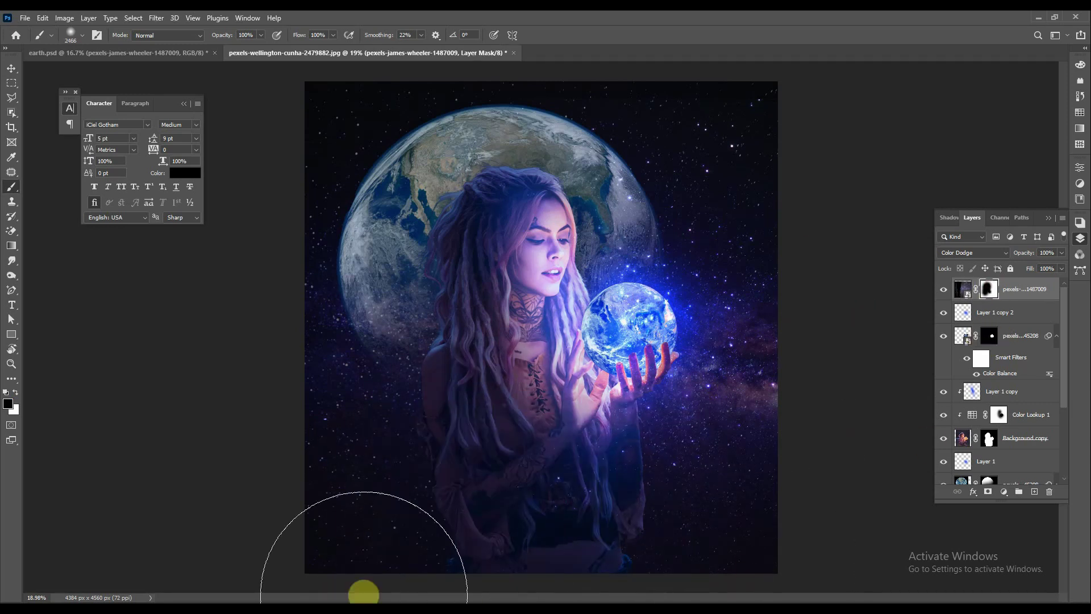
{"action": "scroll", "coordinate": [682, 195], "scroll_direction": "down", "scroll_amount": 3}
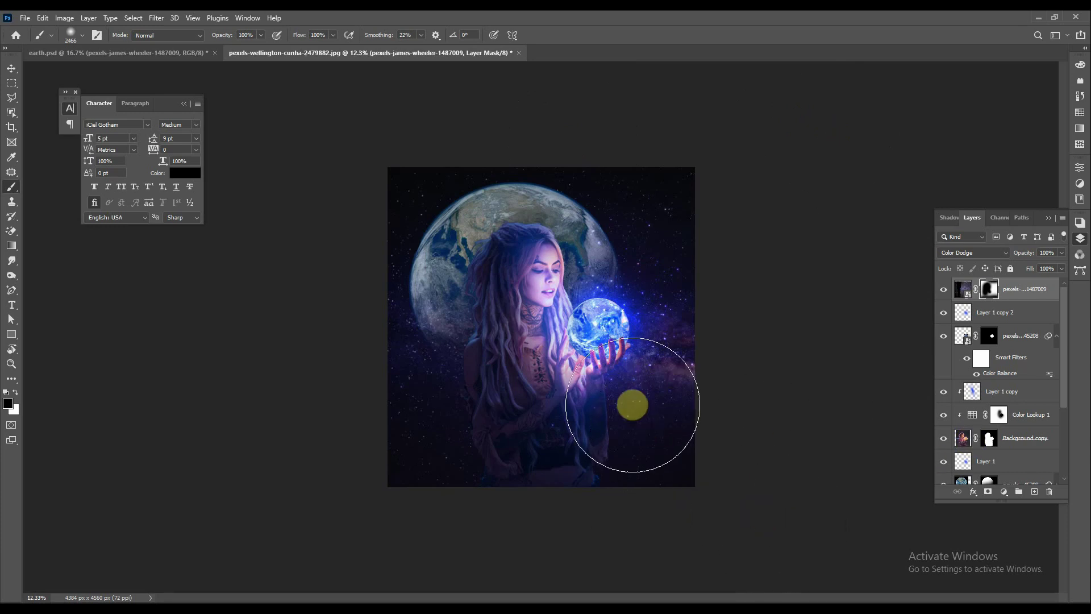
{"action": "key", "text": "x"}
{"action": "scroll", "coordinate": [616, 344], "scroll_direction": "up", "scroll_amount": 2}
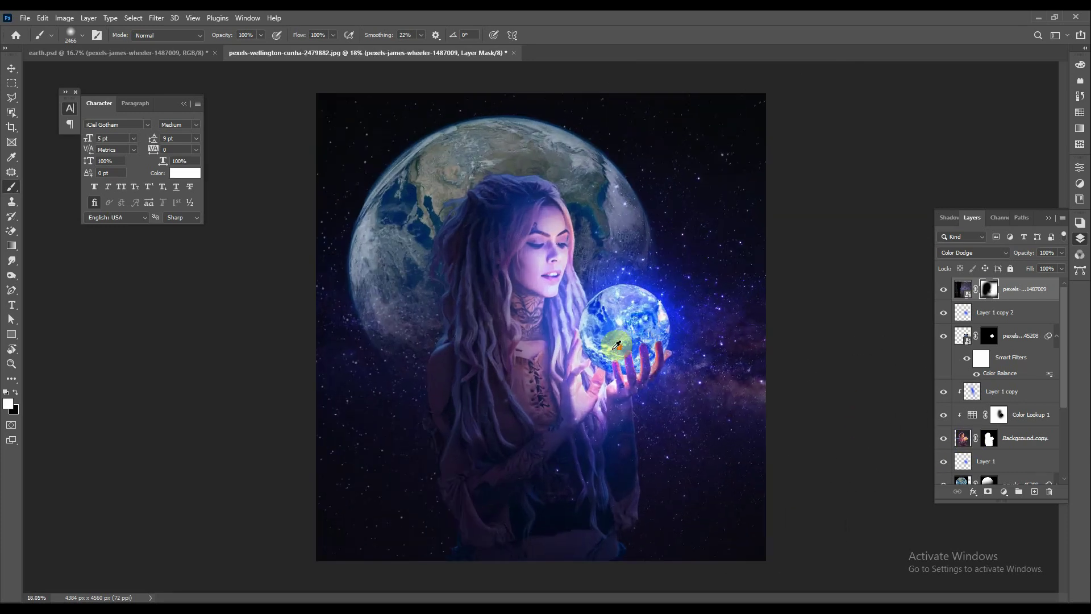
{"action": "left_click_drag", "start_coordinate": [617, 345], "coordinate": [762, 436]}
{"action": "key", "text": "v"}
{"action": "left_click", "coordinate": [1001, 443]}
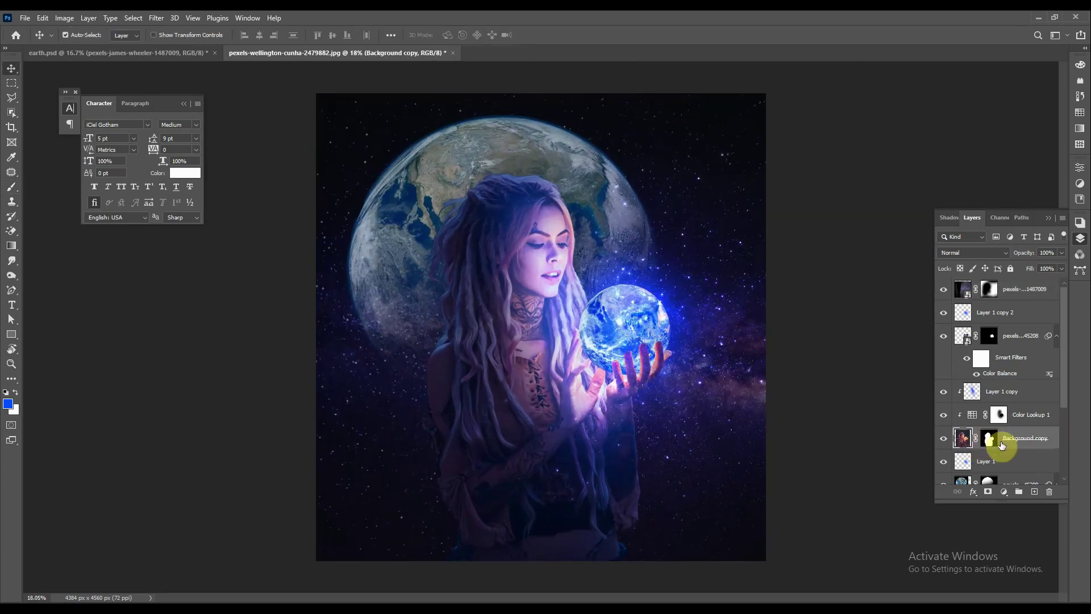
Add a mask to the Linear Dodge star layer and paint black over its lower-right glow
{"action": "scroll", "coordinate": [988, 445], "scroll_direction": "down", "scroll_amount": 2}
{"action": "scroll", "coordinate": [992, 435], "scroll_direction": "down", "scroll_amount": 2}
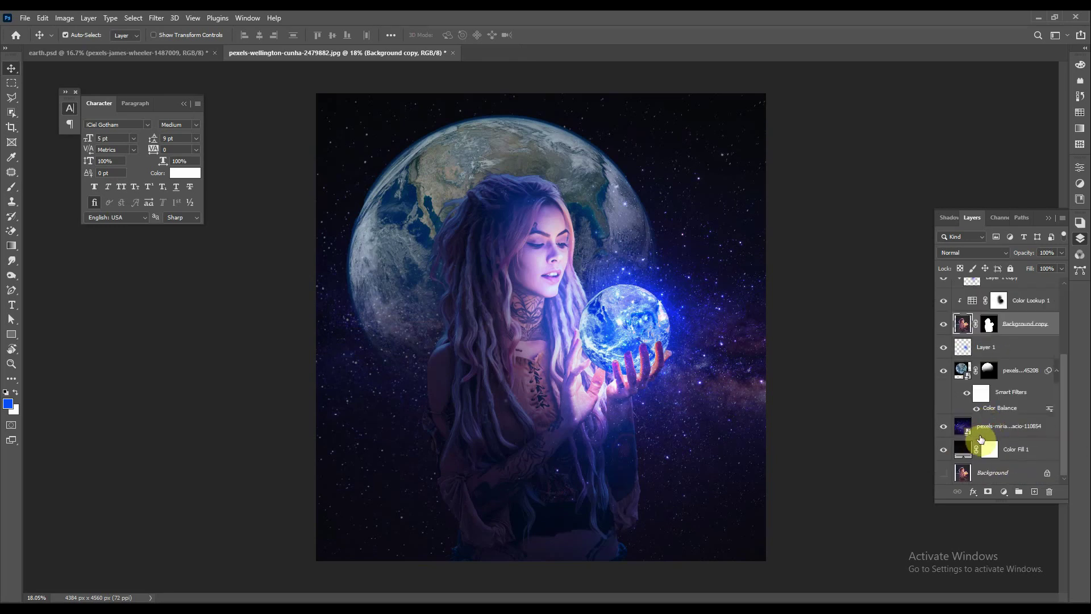
{"action": "left_click", "coordinate": [980, 433]}
{"action": "left_click", "coordinate": [989, 492]}
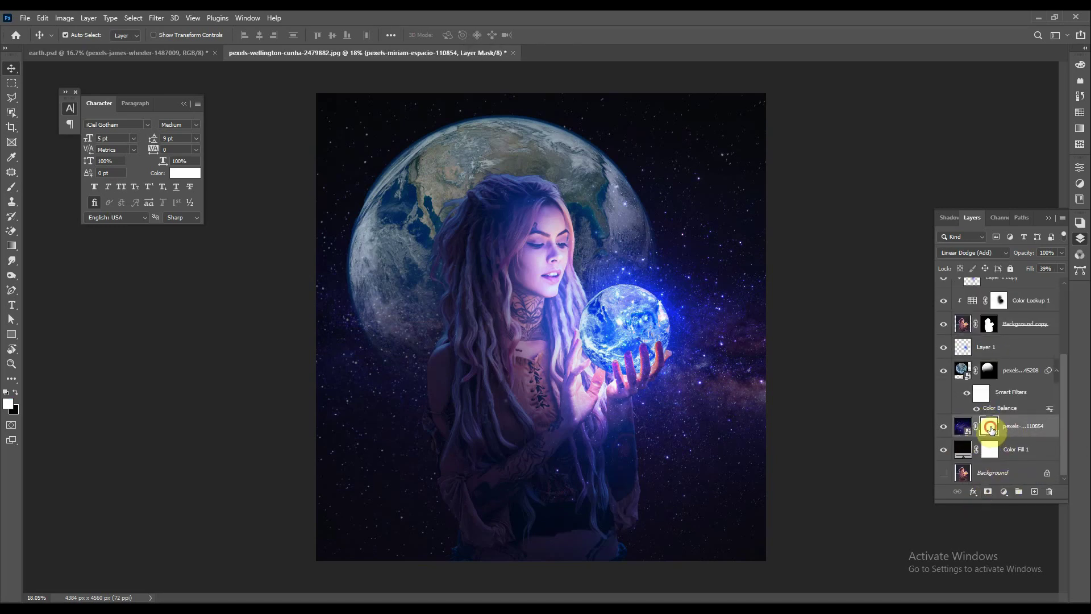
{"action": "key", "text": "b"}
{"action": "scroll", "coordinate": [699, 450], "scroll_direction": "down", "scroll_amount": 2}
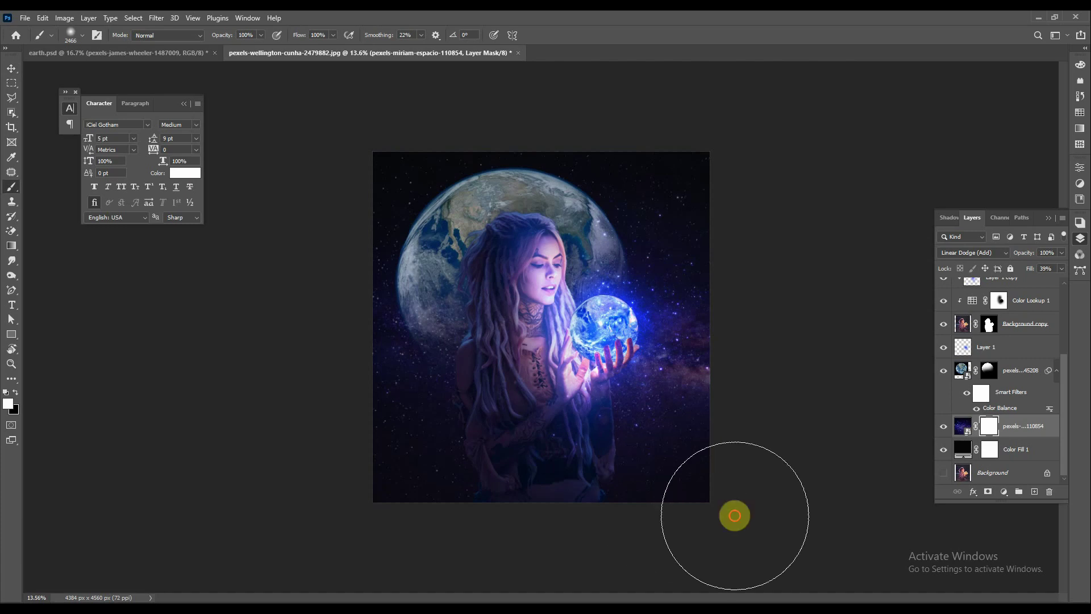
{"action": "key", "text": "x"}
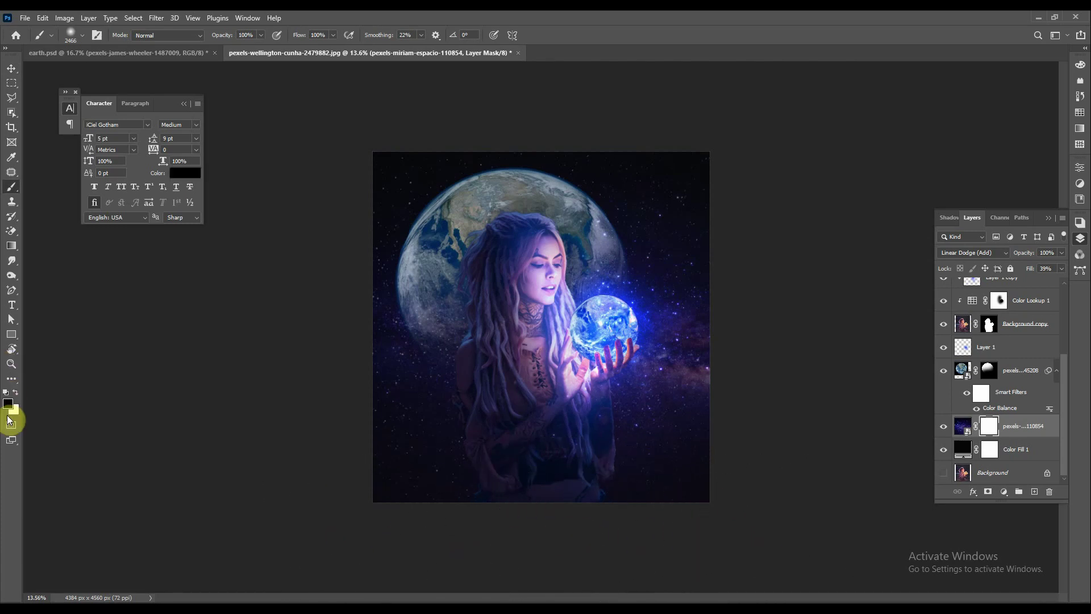
{"action": "mouse_move", "coordinate": [728, 514]}
{"action": "left_mouse_down"}
{"action": "mouse_move", "coordinate": [365, 522]}
{"action": "mouse_move", "coordinate": [681, 487]}
{"action": "mouse_move", "coordinate": [312, 503]}
{"action": "mouse_move", "coordinate": [772, 373]}
{"action": "left_mouse_up"}
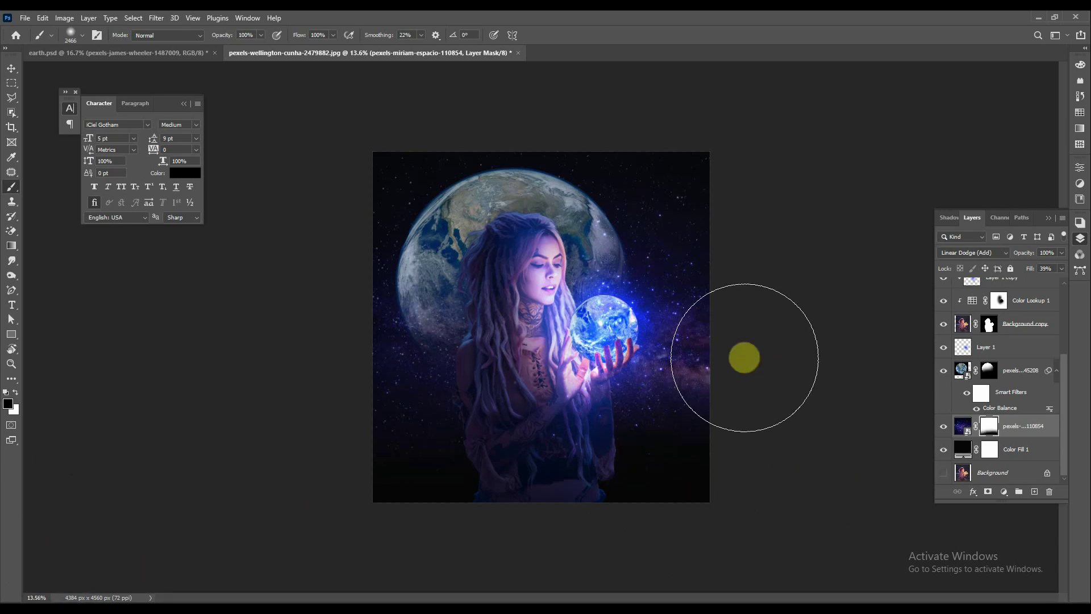
Deselect all layers and select the Background copy layer
{"action": "key", "text": "v"}
{"action": "left_click_drag", "start_coordinate": [809, 121], "coordinate": [647, 91]}
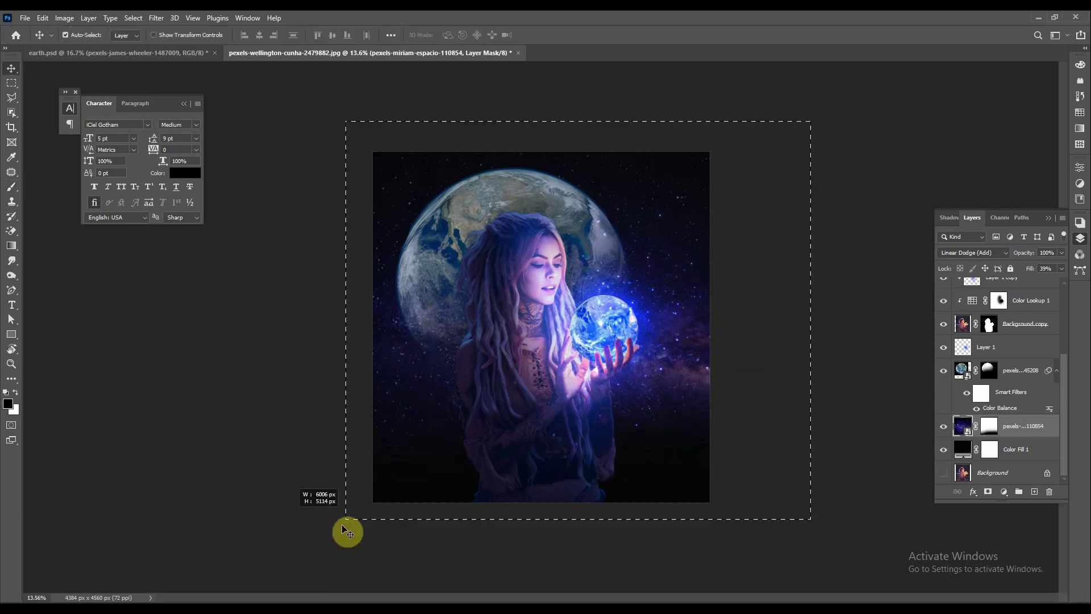
{"action": "left_click", "coordinate": [1019, 325]}
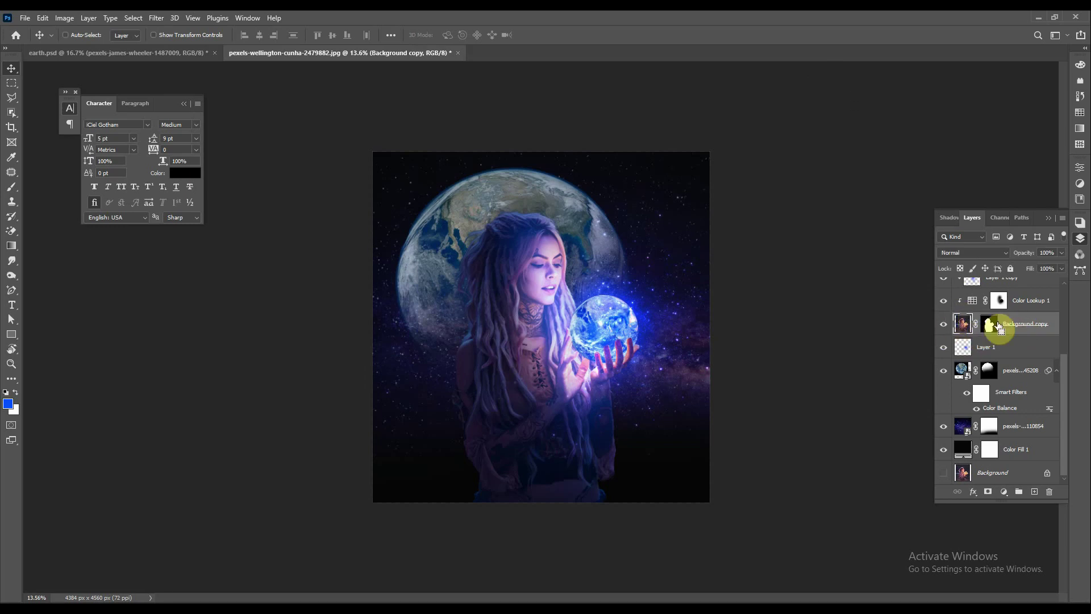
Apply Levels with black input 24 to Background copy, then stamp visible layers into Layer 2
{"action": "key", "text": "ctrl+l"}
{"action": "left_click_drag", "start_coordinate": [709, 291], "coordinate": [721, 291]}
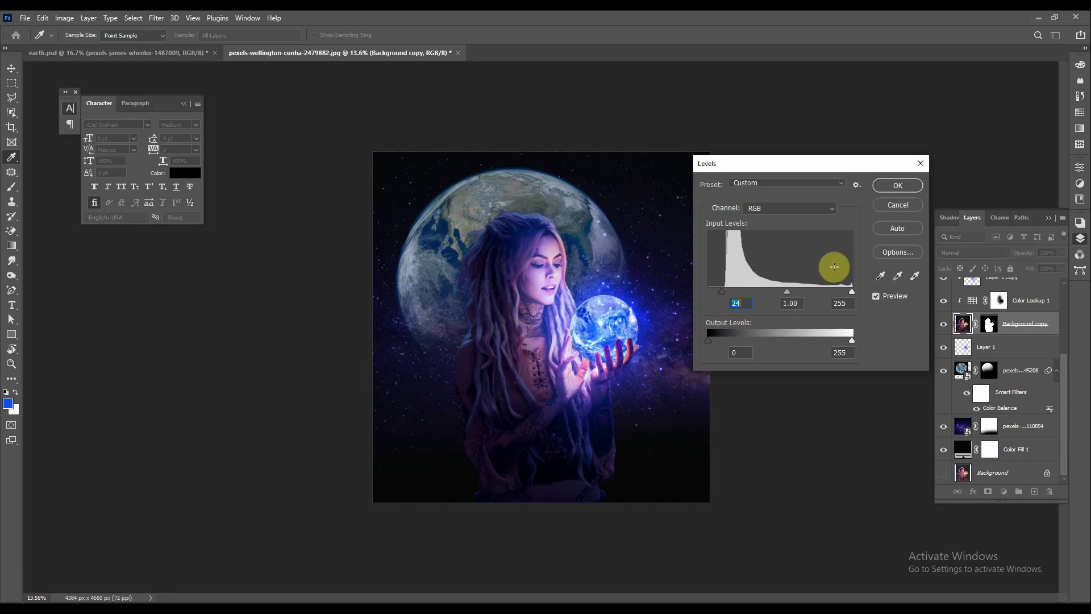
{"action": "left_click", "coordinate": [897, 186]}
{"action": "left_click_drag", "start_coordinate": [815, 111], "coordinate": [438, 368]}
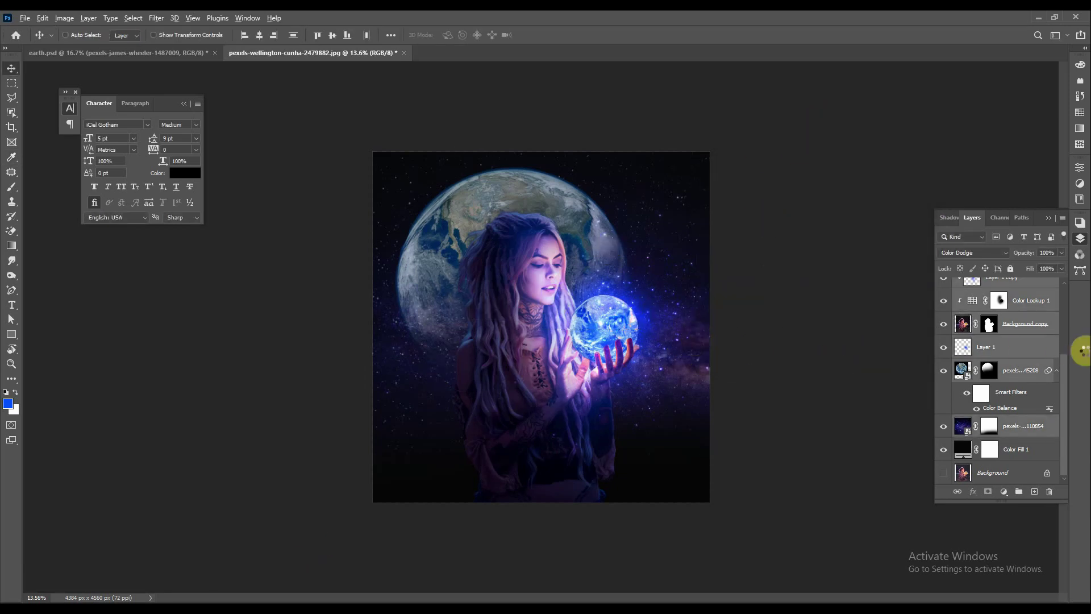
{"action": "key", "text": "ctrl+shift+alt+e"}
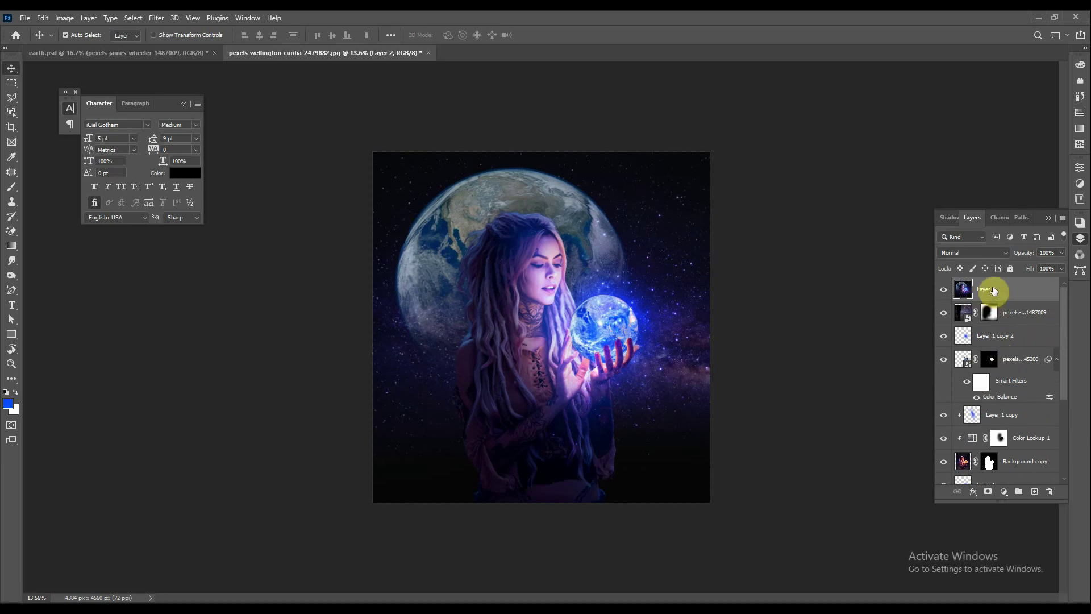
Open the Camera Raw Filter and cool Temperature to -10, leaving Highlights at zero
{"action": "left_click", "coordinate": [157, 18]}
{"action": "left_click", "coordinate": [180, 102]}
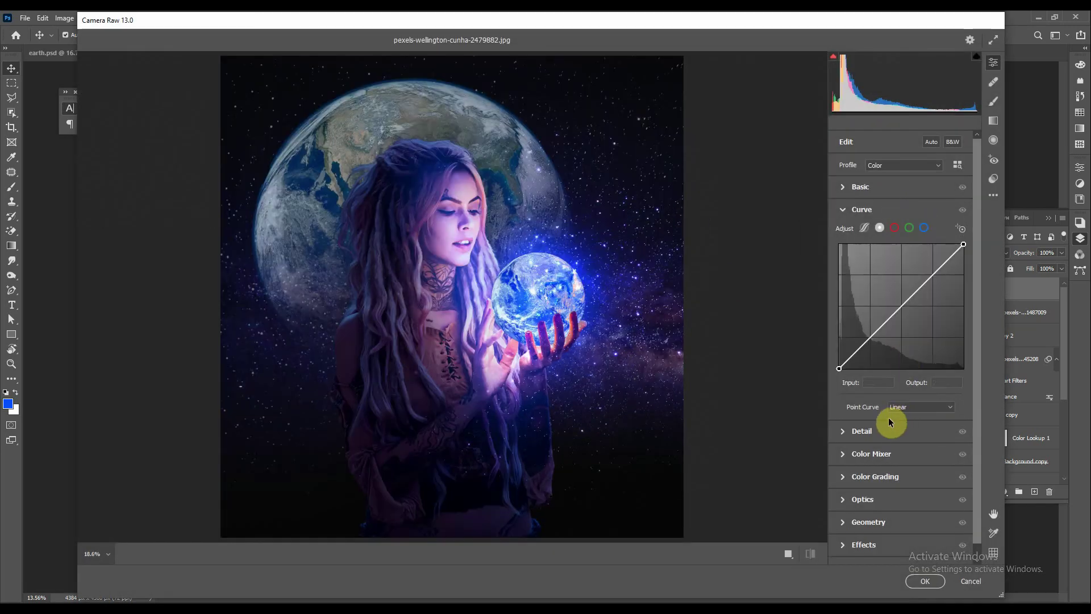
{"action": "left_click", "coordinate": [846, 188]}
{"action": "left_click", "coordinate": [901, 231]}
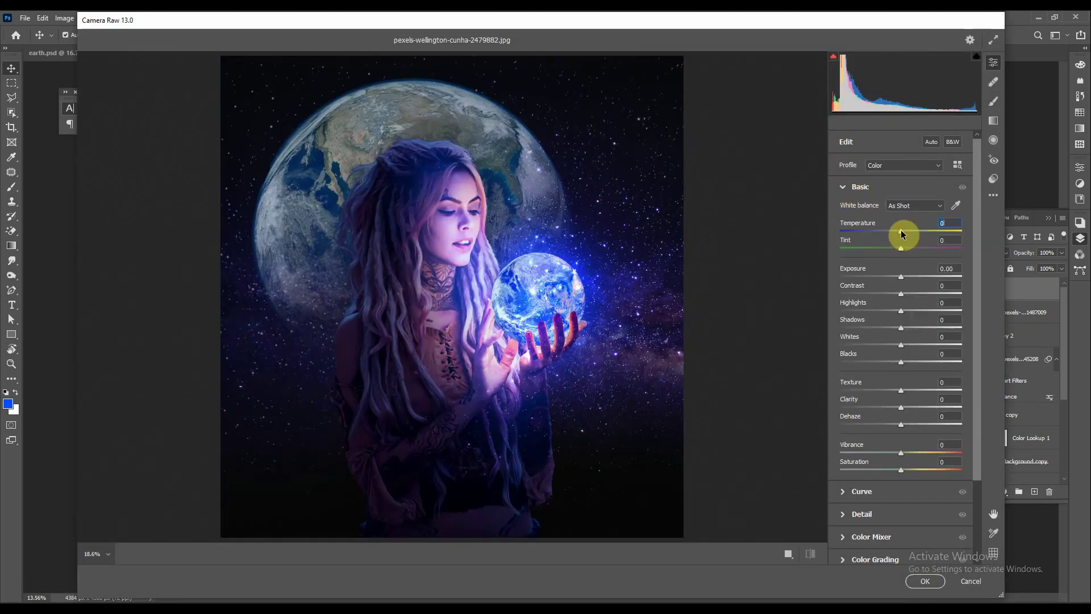
{"action": "mouse_move", "coordinate": [901, 233]}
{"action": "left_mouse_down"}
{"action": "mouse_move", "coordinate": [877, 248]}
{"action": "mouse_move", "coordinate": [903, 248]}
{"action": "mouse_move", "coordinate": [893, 279]}
{"action": "mouse_move", "coordinate": [909, 294]}
{"action": "left_mouse_up"}
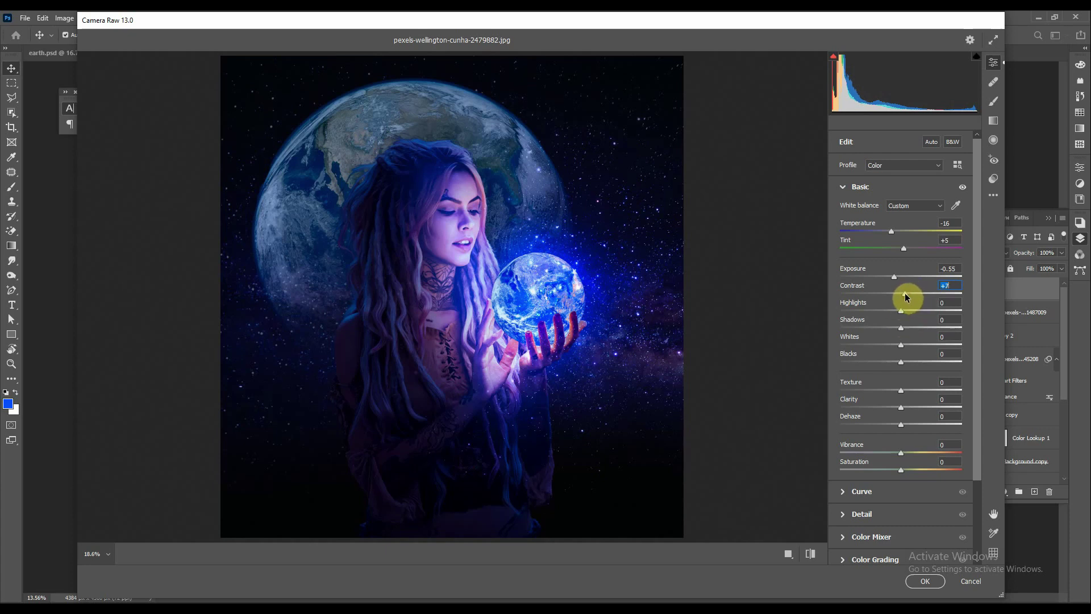
{"action": "mouse_move", "coordinate": [900, 310]}
{"action": "left_mouse_down"}
{"action": "mouse_move", "coordinate": [911, 328]}
{"action": "mouse_move", "coordinate": [897, 328]}
{"action": "left_mouse_up"}
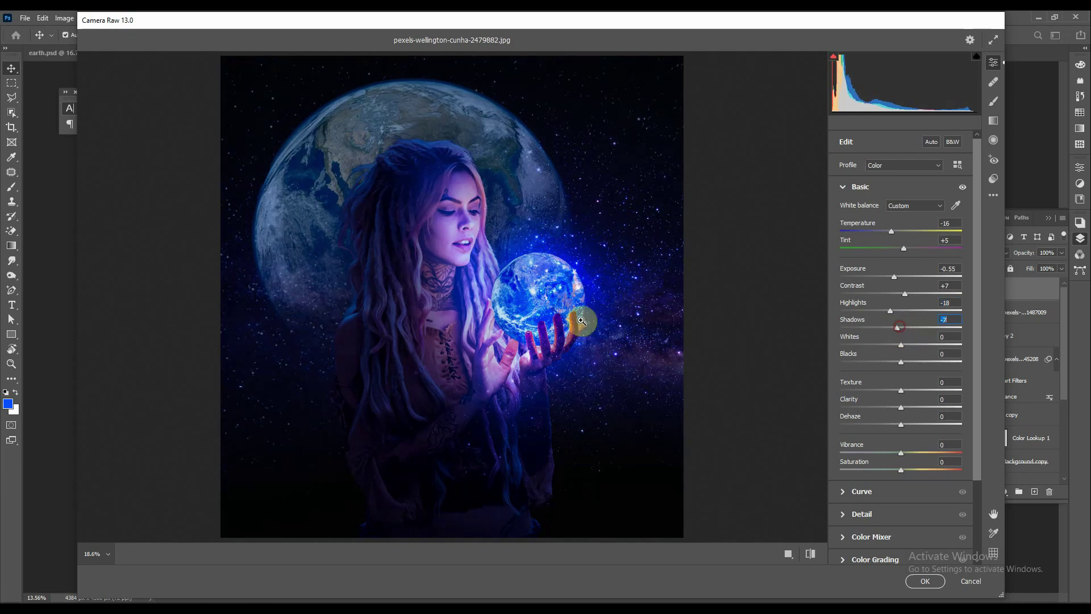
{"action": "mouse_move", "coordinate": [891, 311]}
{"action": "left_mouse_down"}
{"action": "mouse_move", "coordinate": [921, 316]}
{"action": "mouse_move", "coordinate": [902, 314]}
{"action": "mouse_move", "coordinate": [898, 390]}
{"action": "left_mouse_up"}
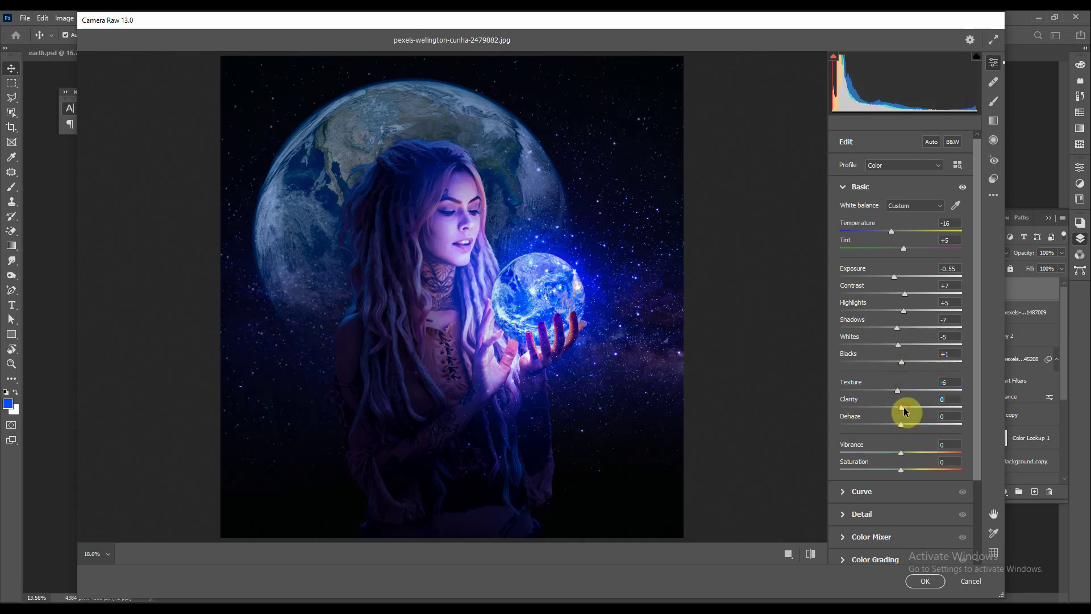
Set Vibrance +3 and Saturation +5, reset Dehaze to zero, and apply the Camera Raw grade
{"action": "left_click", "coordinate": [904, 407]}
{"action": "left_click_drag", "start_coordinate": [905, 431], "coordinate": [908, 473]}
{"action": "left_click", "coordinate": [892, 232]}
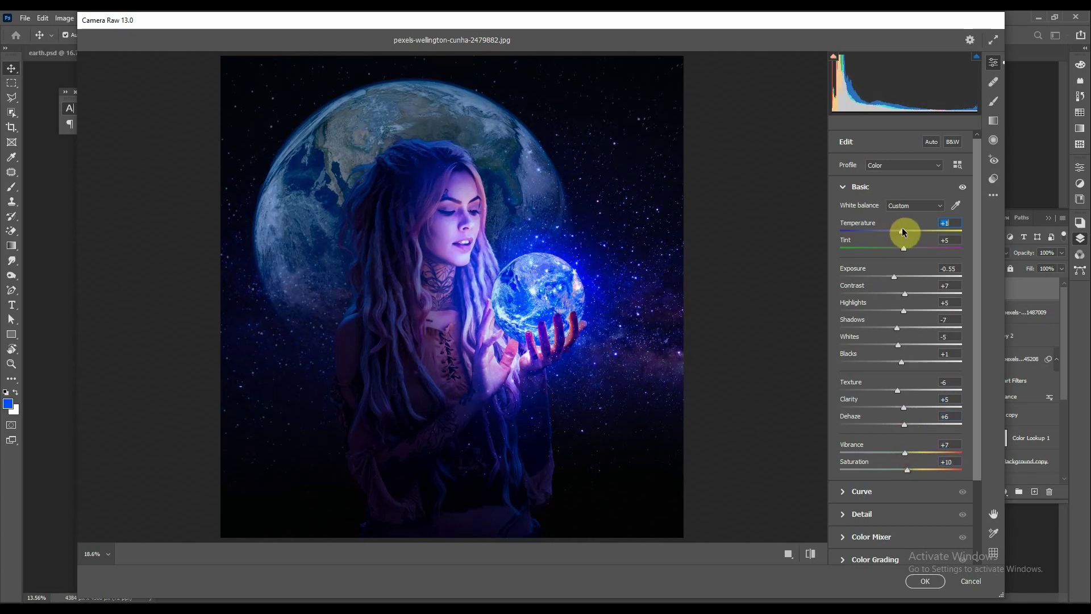
{"action": "mouse_move", "coordinate": [894, 232]}
{"action": "left_mouse_down"}
{"action": "mouse_move", "coordinate": [916, 234]}
{"action": "mouse_move", "coordinate": [893, 237]}
{"action": "left_mouse_up"}
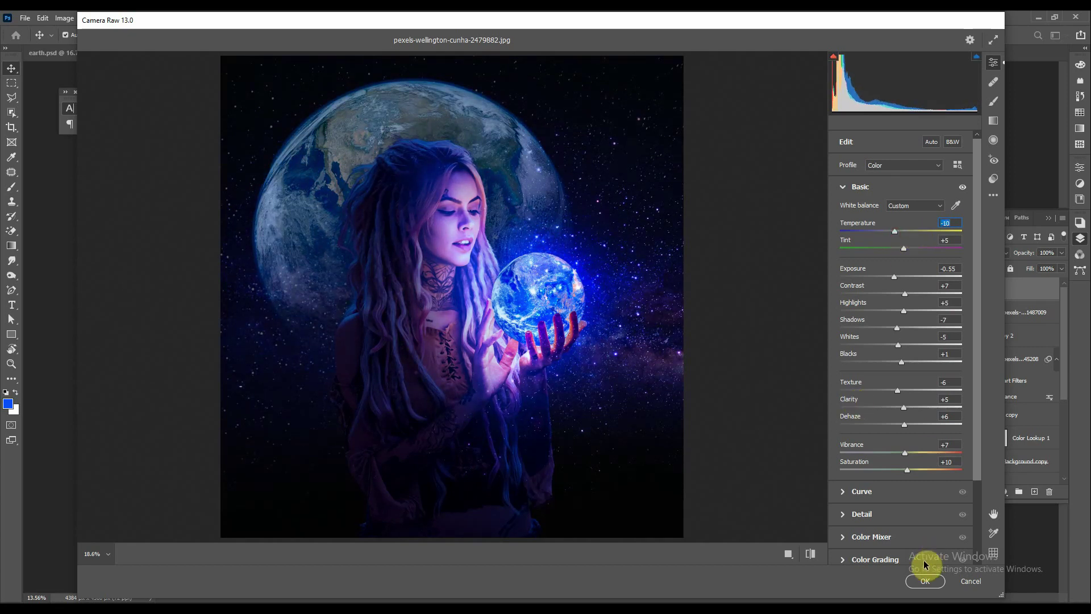
{"action": "left_click", "coordinate": [908, 470]}
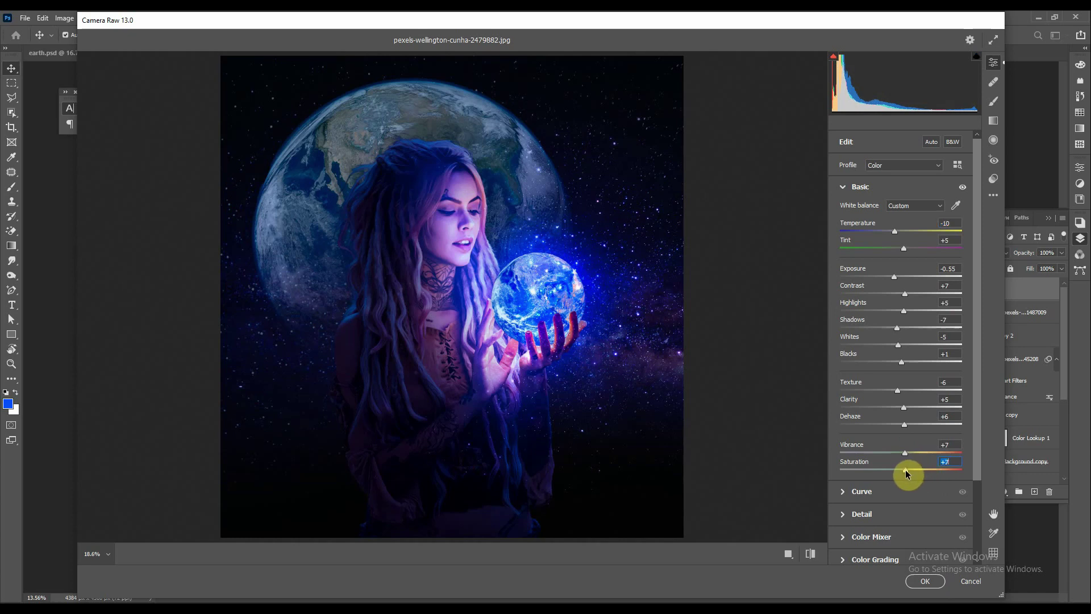
{"action": "key", "text": "Down"}
{"action": "key", "text": "Down"}
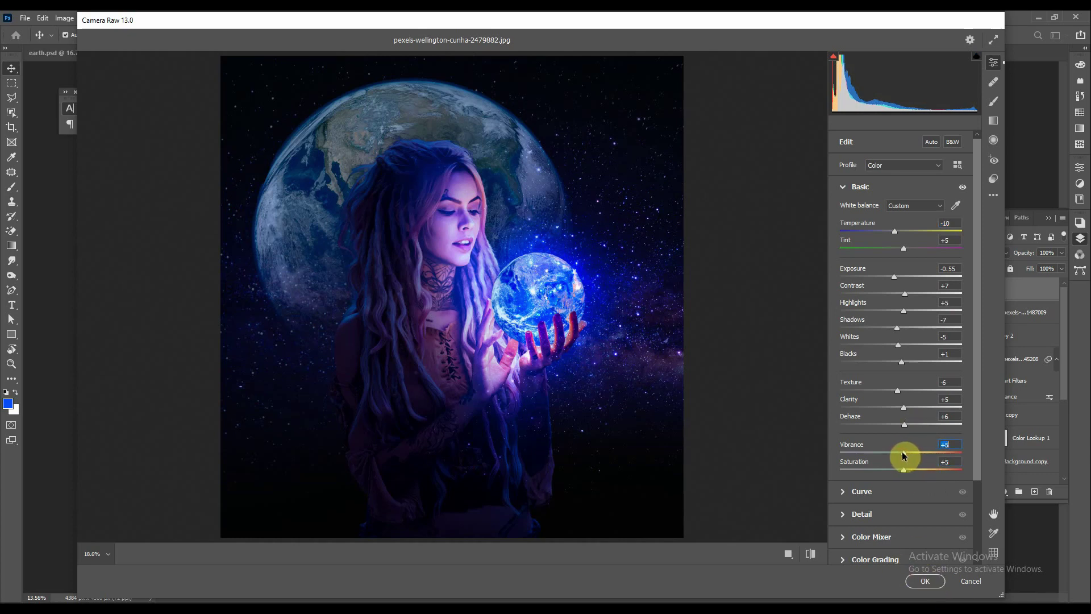
{"action": "key", "text": "Down"}
{"action": "key", "text": "Down"}
{"action": "double_click", "coordinate": [908, 422]}
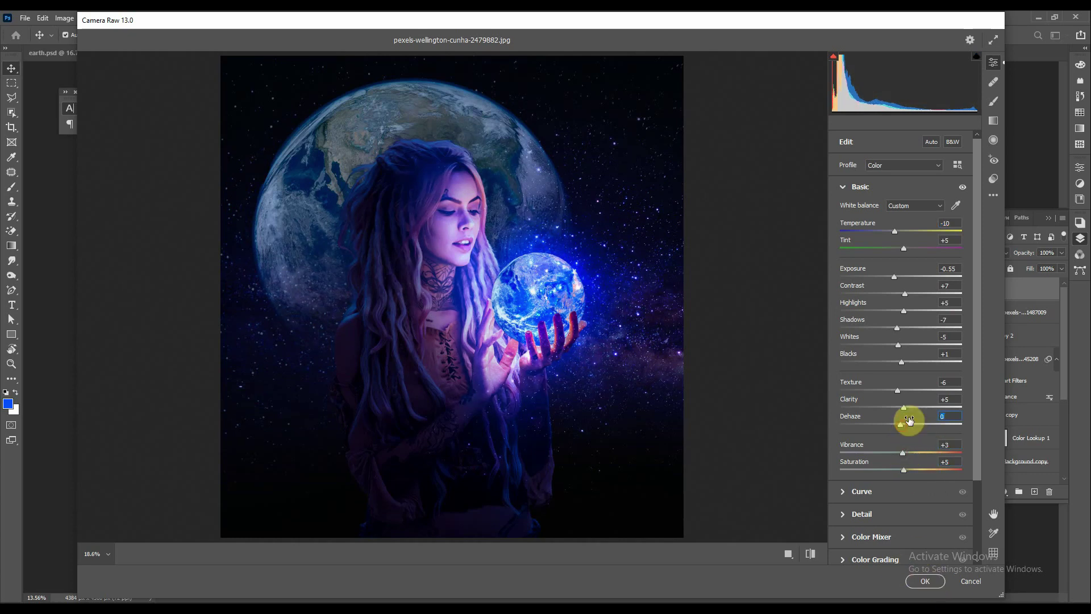
{"action": "left_click", "coordinate": [926, 581]}
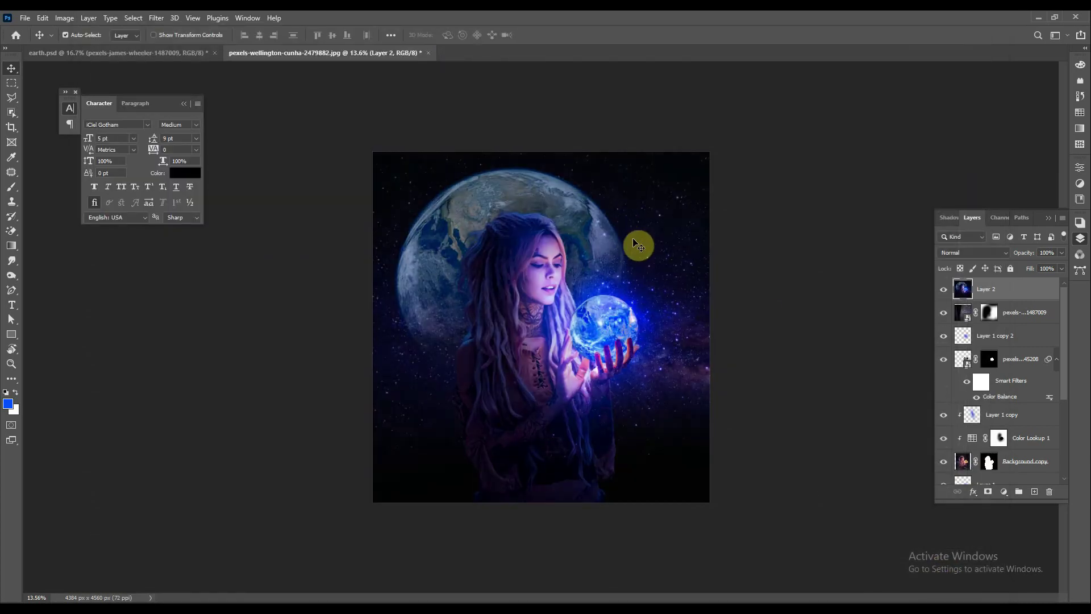
{"action": "left_click", "coordinate": [944, 289]}
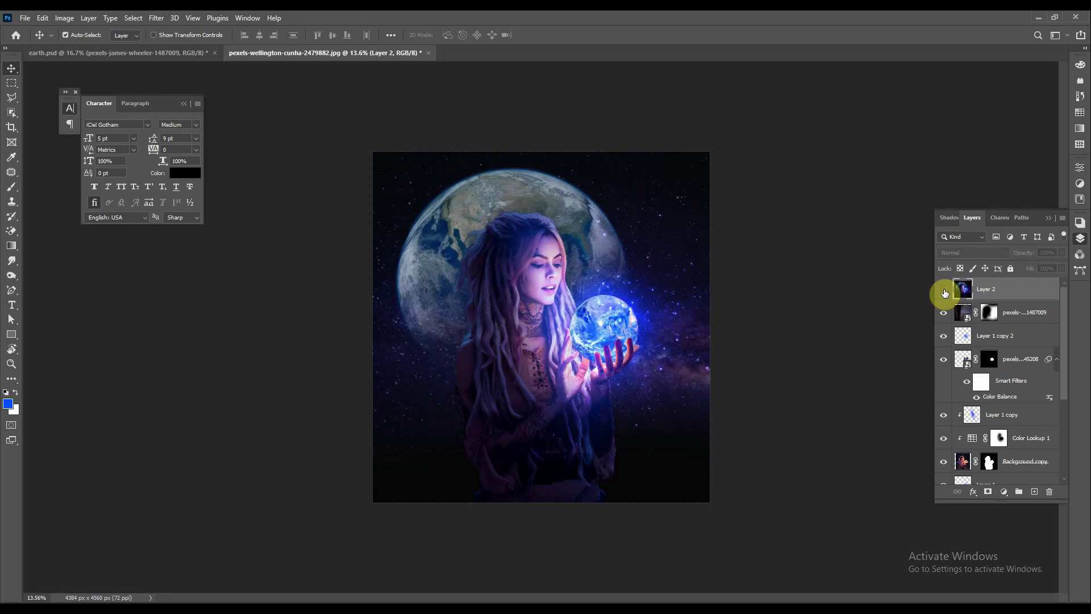
{"action": "left_click", "coordinate": [944, 290]}
{"action": "scroll", "coordinate": [545, 309], "scroll_direction": "up", "scroll_amount": 5}
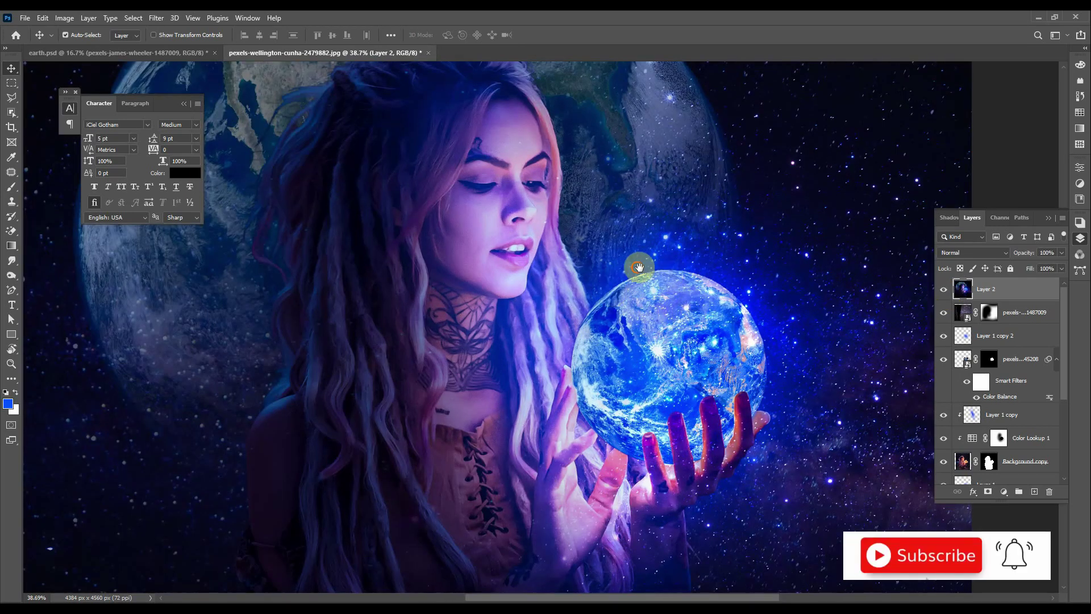
{"action": "scroll", "coordinate": [638, 263], "scroll_direction": "up", "scroll_amount": 1}
{"action": "mouse_move", "coordinate": [638, 263]}
{"action": "left_mouse_down"}
{"action": "mouse_move", "coordinate": [720, 391]}
{"action": "mouse_move", "coordinate": [623, 285]}
{"action": "mouse_move", "coordinate": [658, 341]}
{"action": "left_mouse_up"}
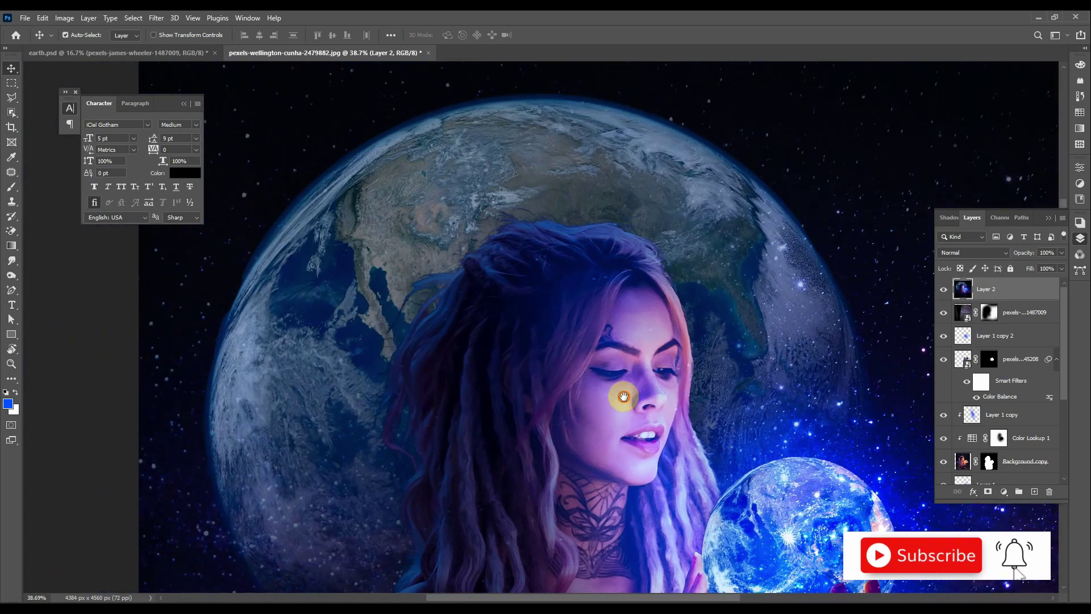
{"action": "left_click_drag", "start_coordinate": [626, 389], "coordinate": [571, 216]}
{"action": "scroll", "coordinate": [658, 301], "scroll_direction": "down", "scroll_amount": 3}
{"action": "scroll", "coordinate": [662, 290], "scroll_direction": "down", "scroll_amount": 1}
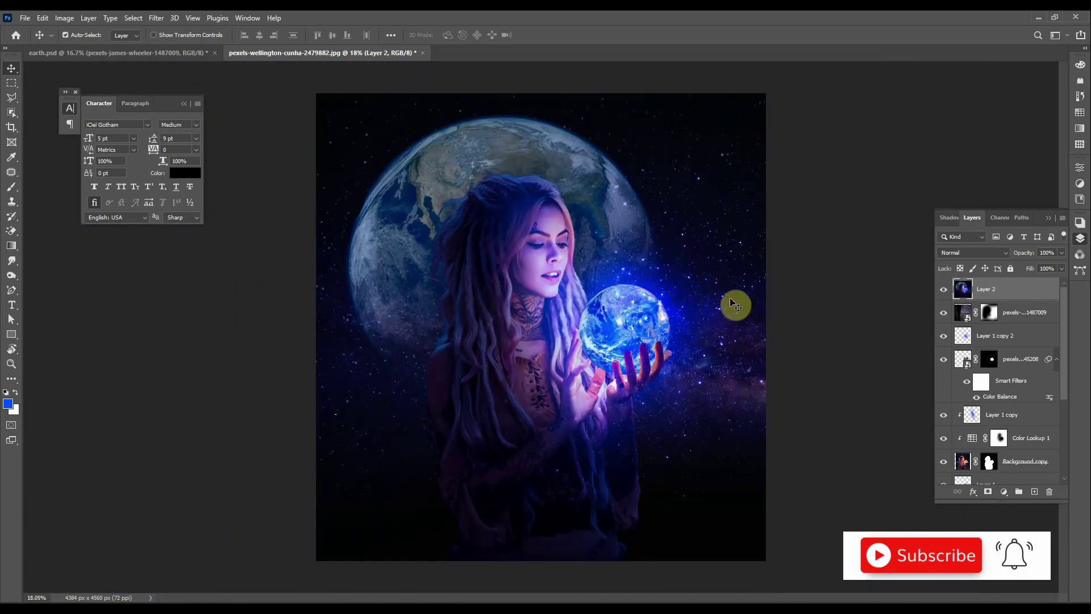